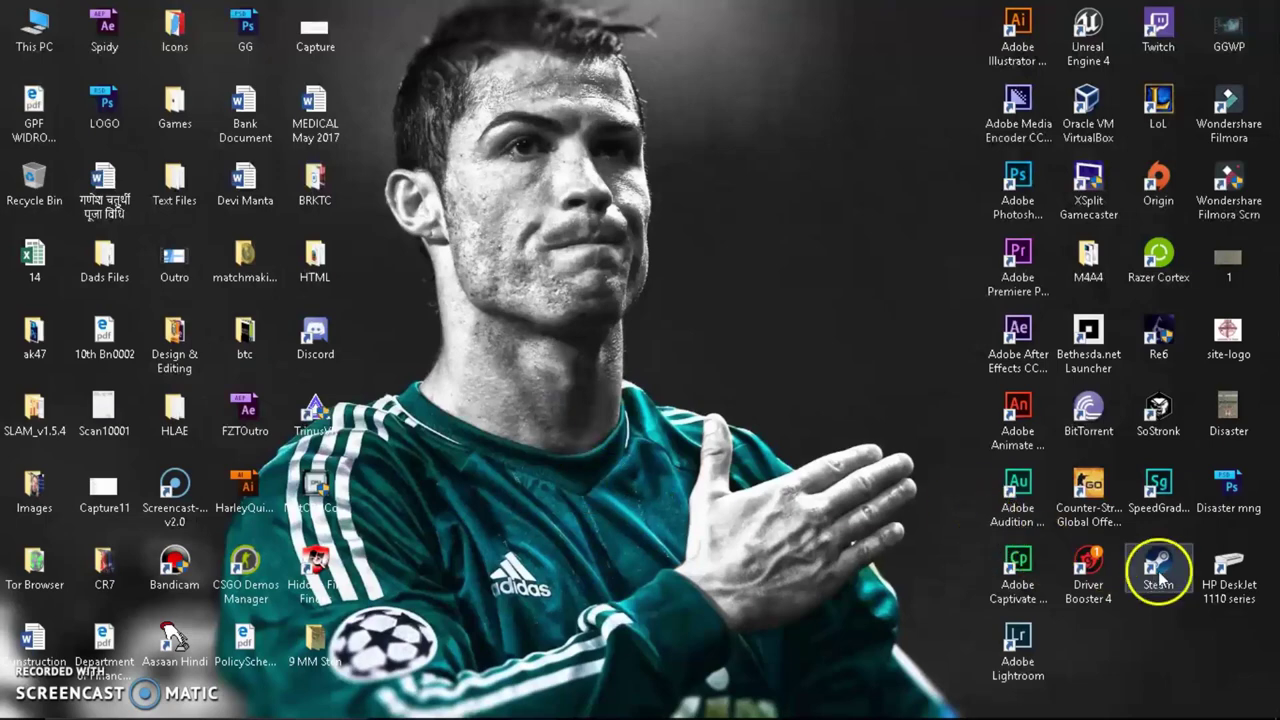
pyautogui.rightClick(544, 244)
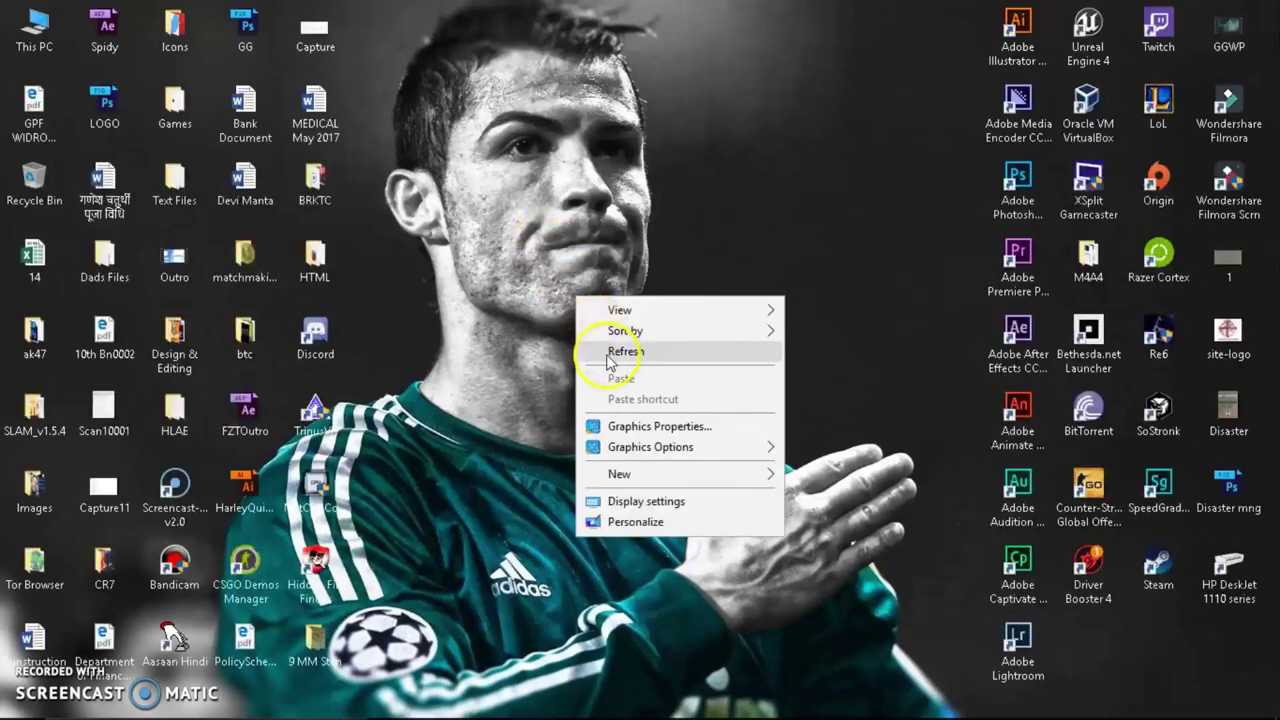
pyautogui.rightClick(624, 347)
pyautogui.rightClick(563, 205)
pyautogui.click(604, 258)
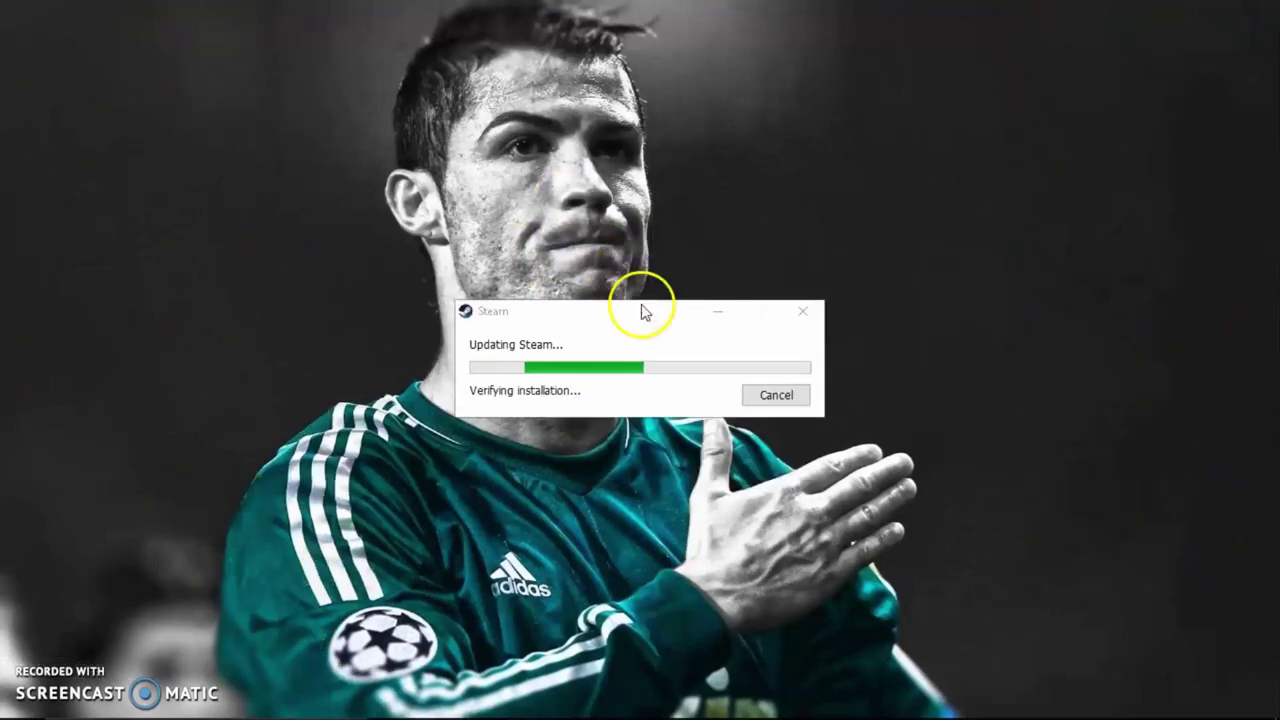
pyautogui.rightClick(602, 178)
pyautogui.rightClick(664, 237)
pyautogui.click(699, 280)
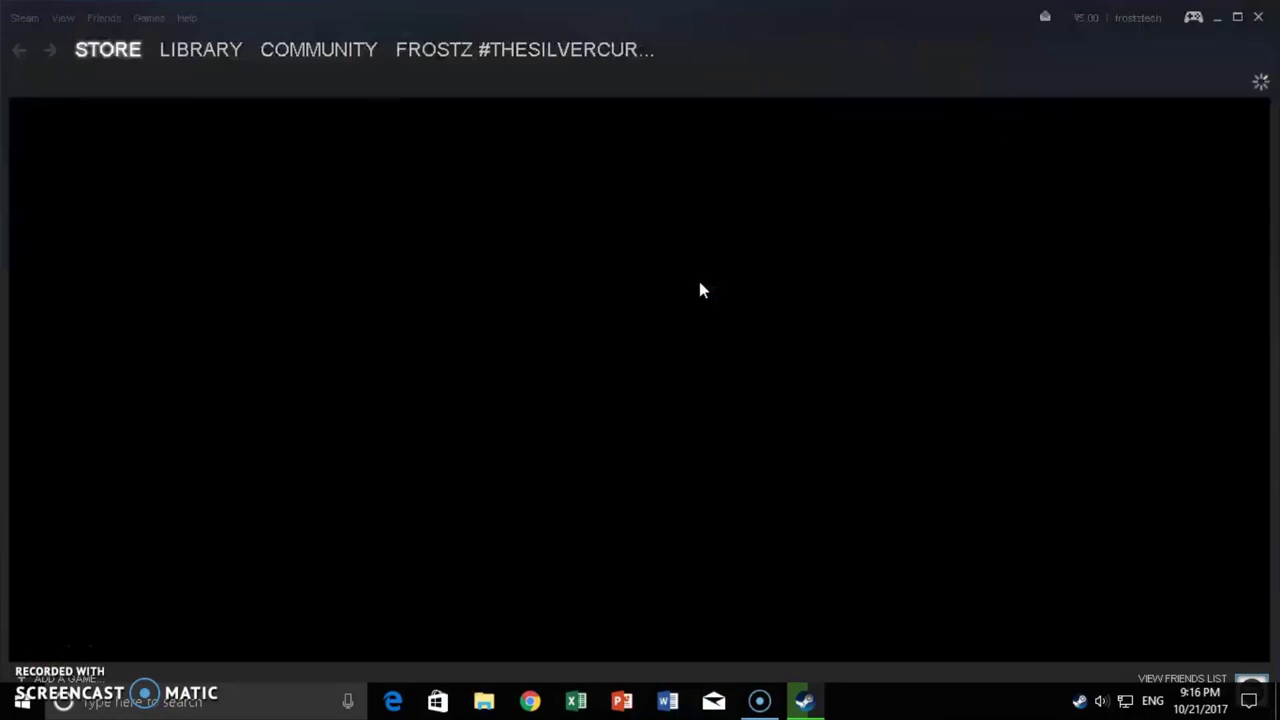
pyautogui.click(751, 152)
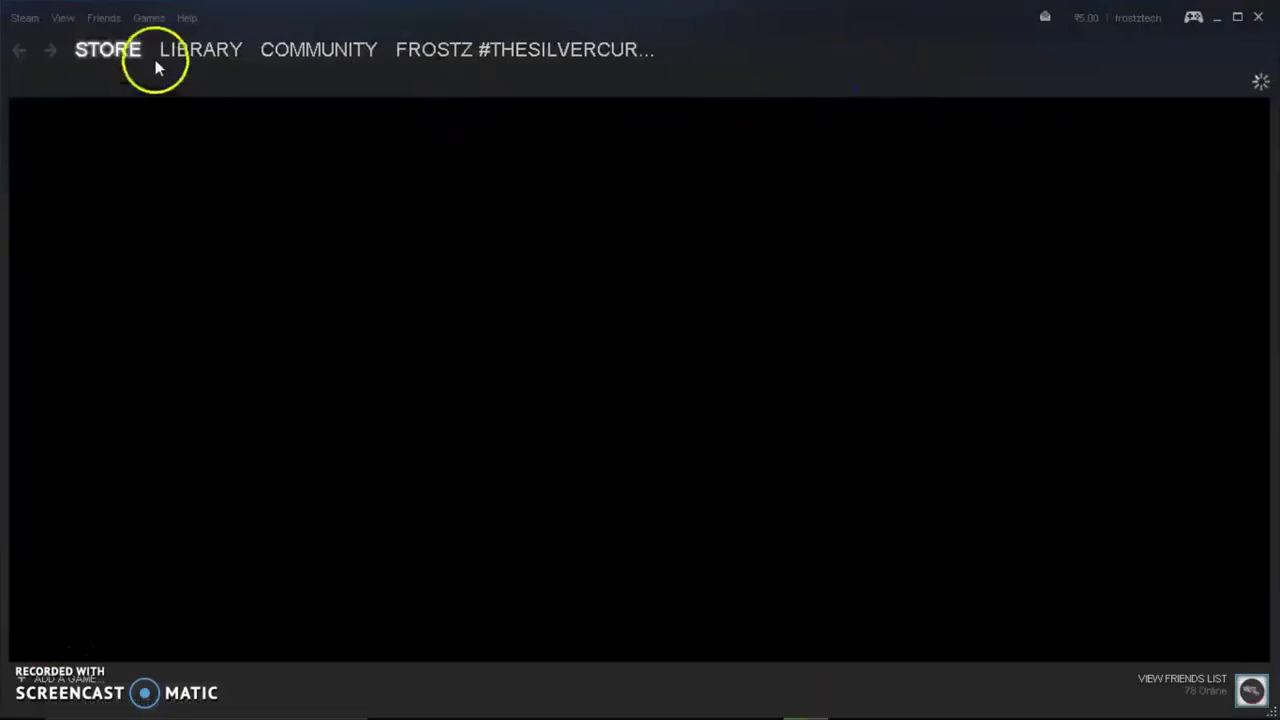
# - View the local files options in the properties of Counter-Strike: Global Offensive from the game library, and close the properties
pyautogui.click(200, 52)
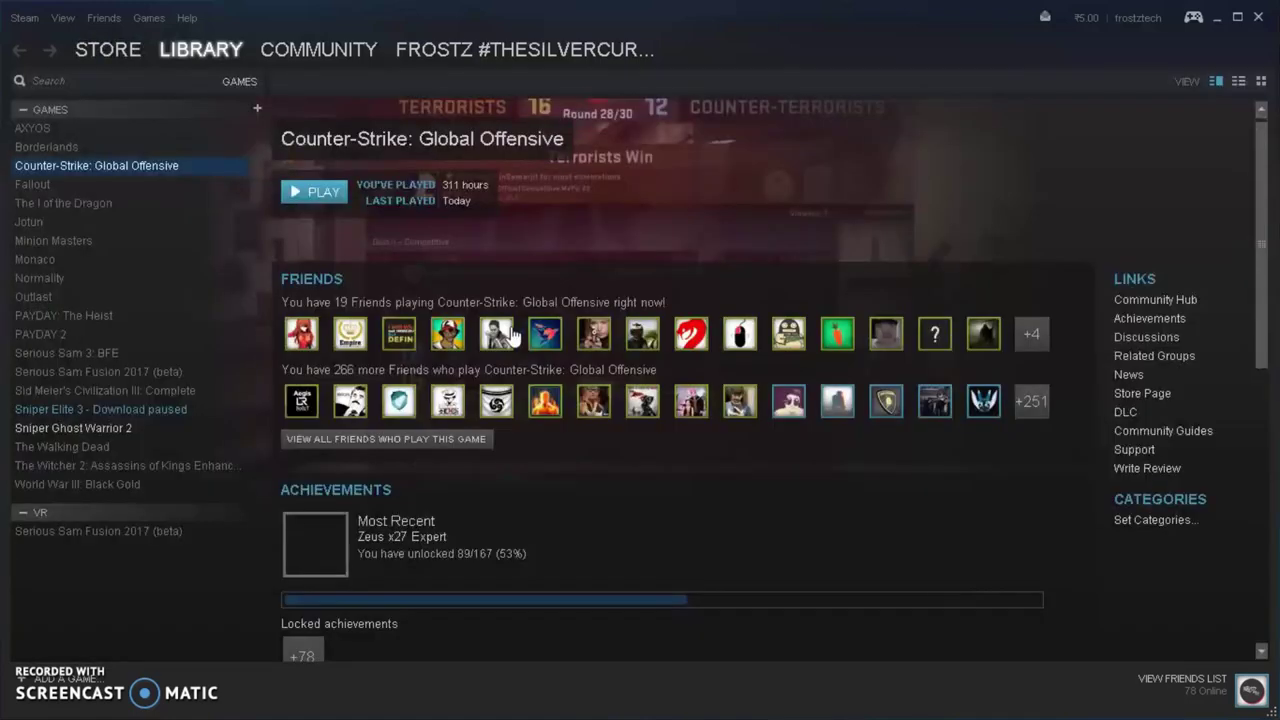
pyautogui.rightClick(115, 172)
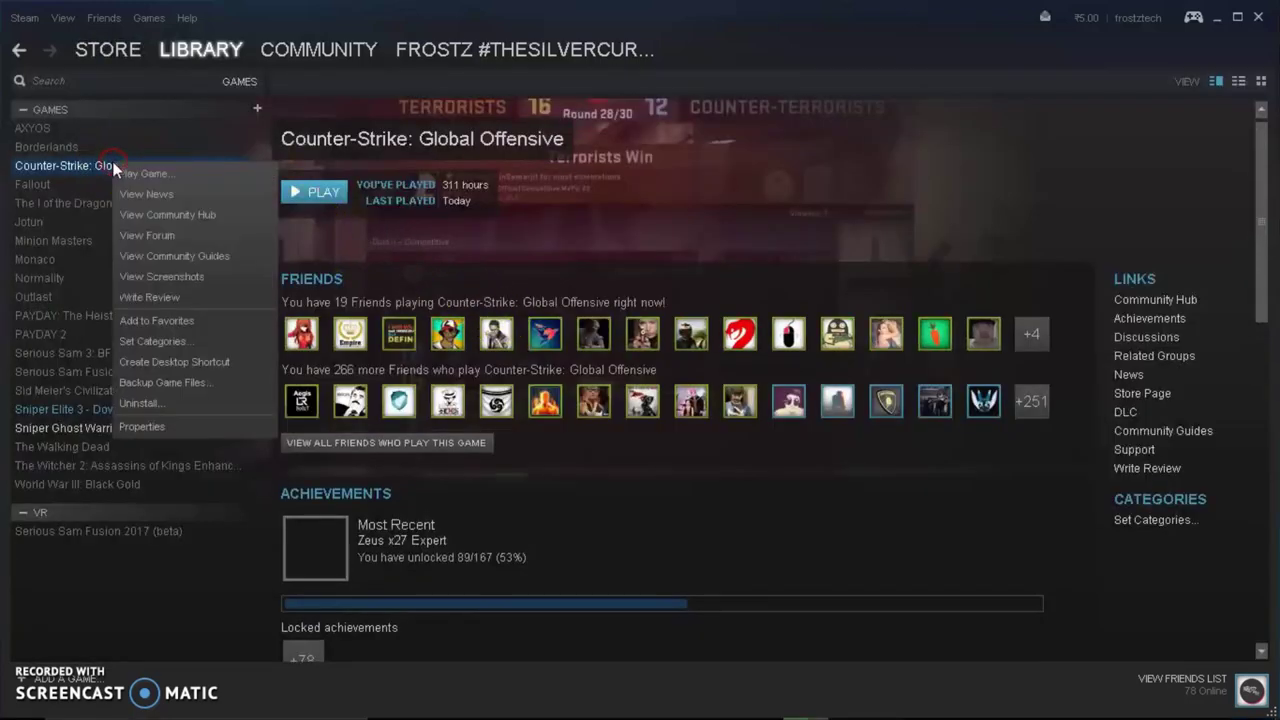
pyautogui.click(160, 425)
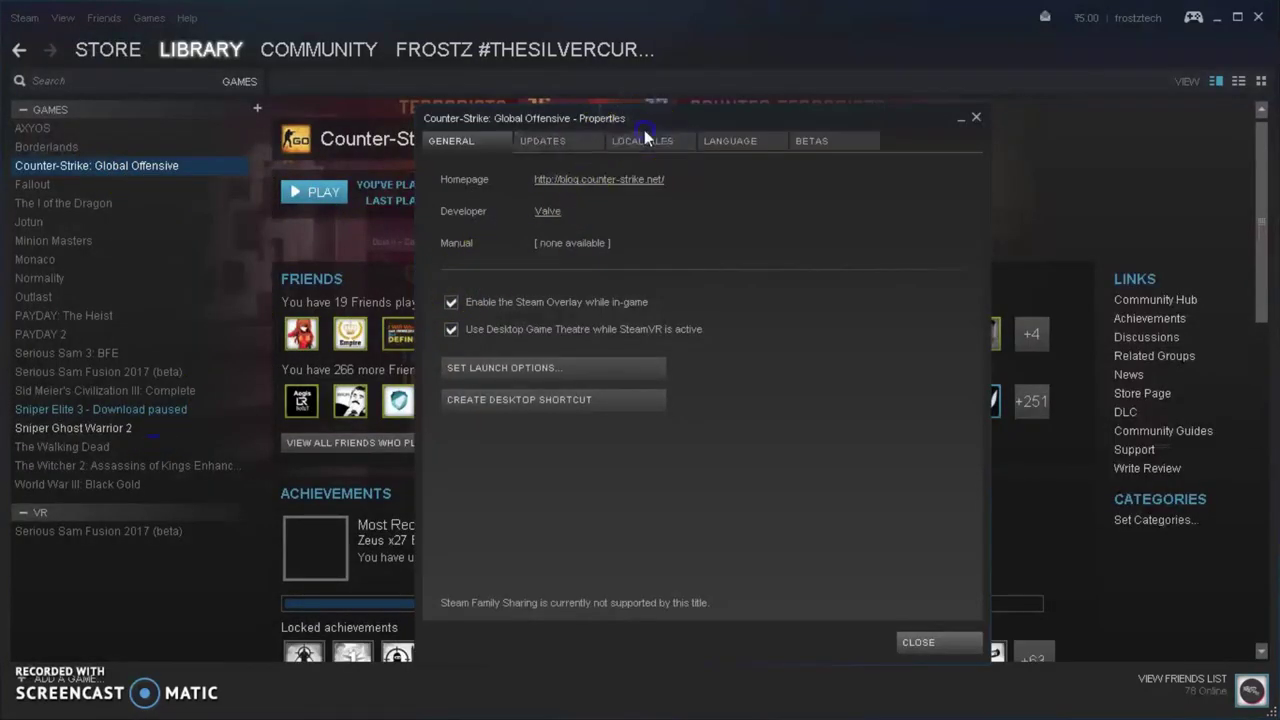
pyautogui.click(640, 140)
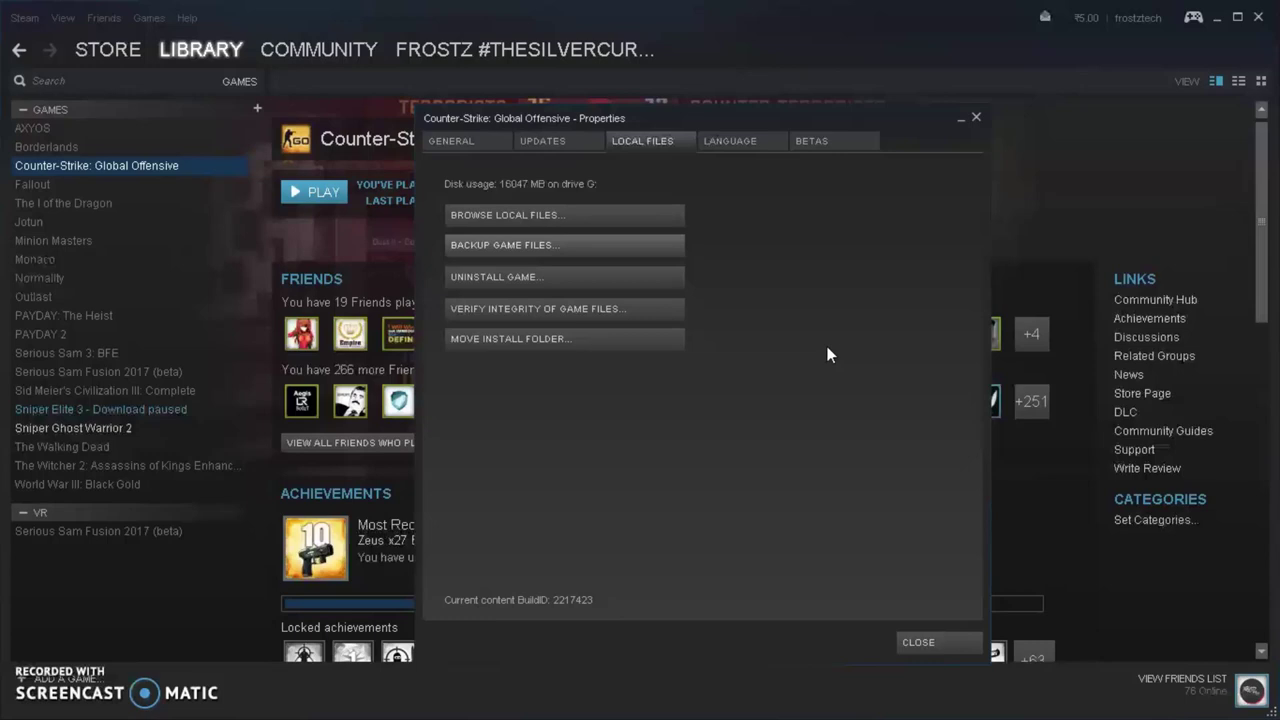
pyautogui.click(912, 640)
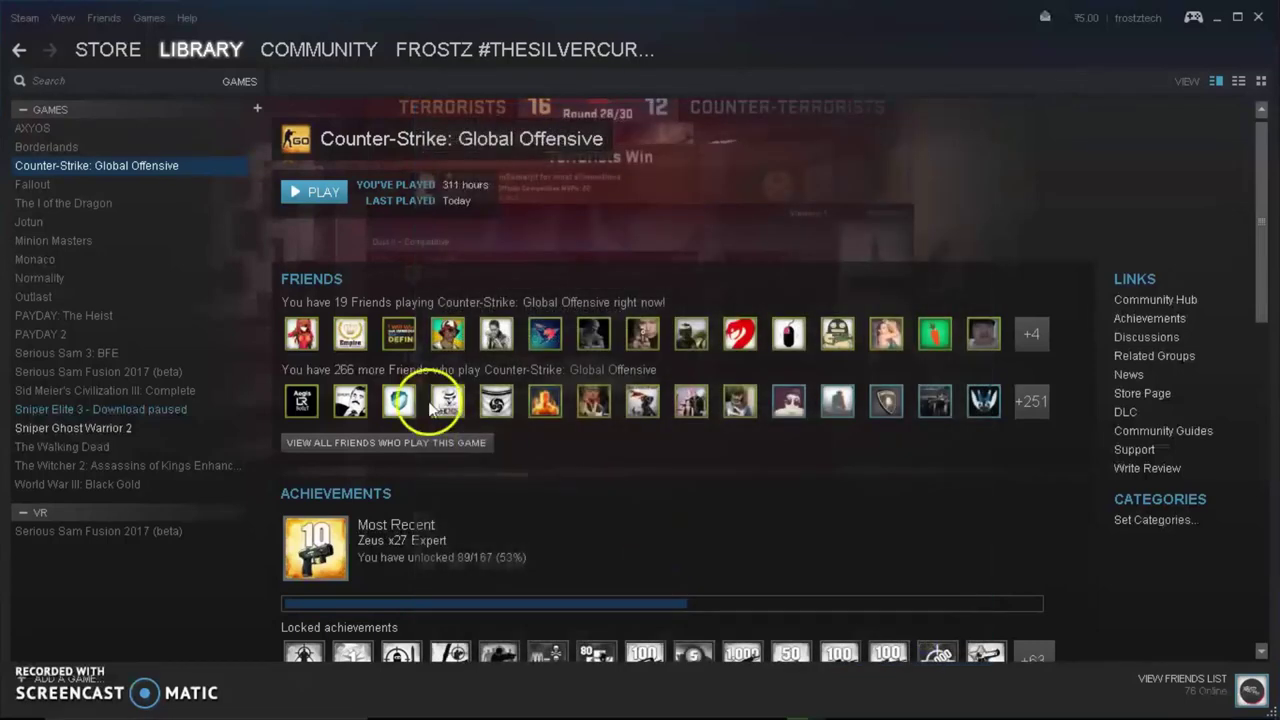
# - Check the library's downloads page for pending game updates and return to the games list
pyautogui.moveTo(177, 62)
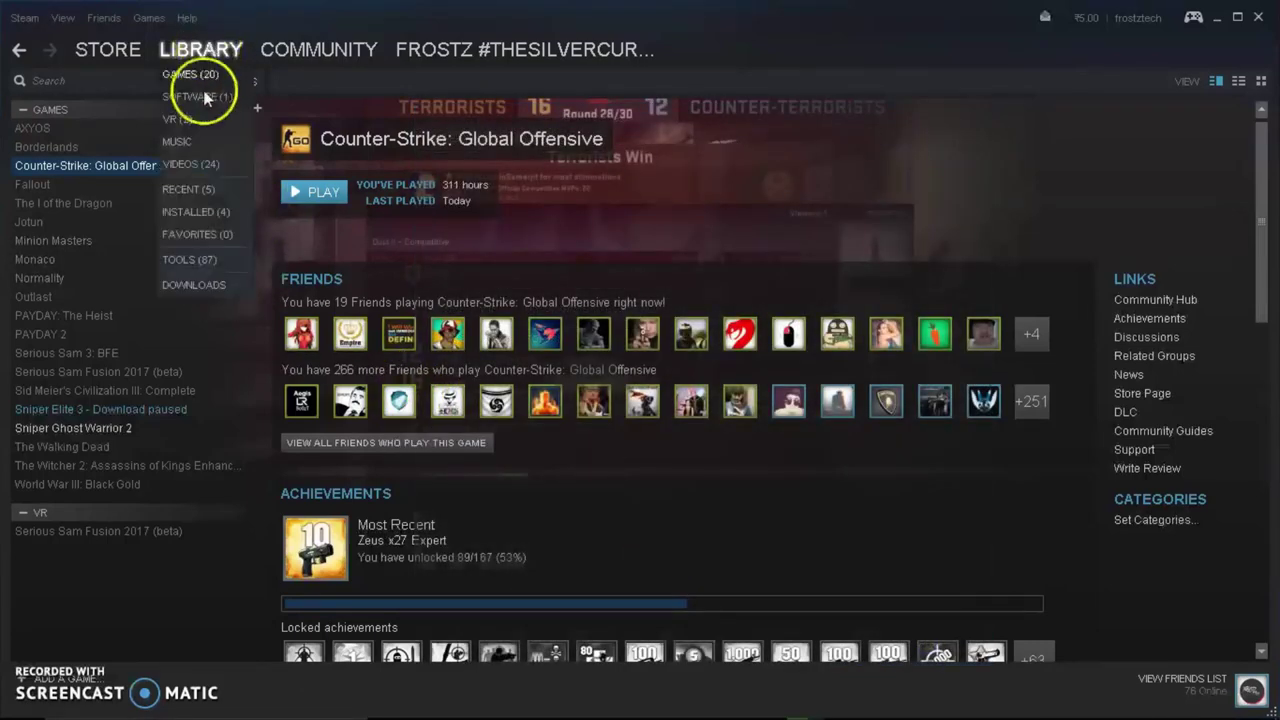
pyautogui.click(195, 287)
pyautogui.click(389, 321)
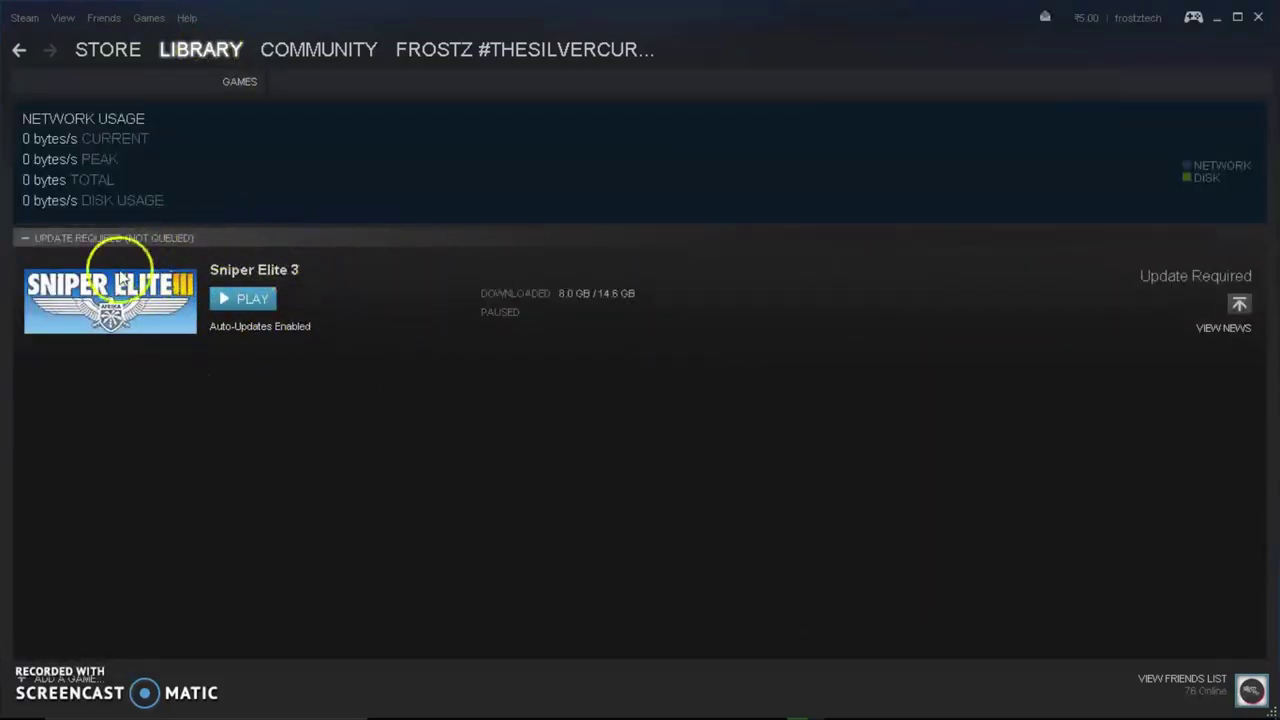
pyautogui.moveTo(205, 56)
pyautogui.click(181, 73)
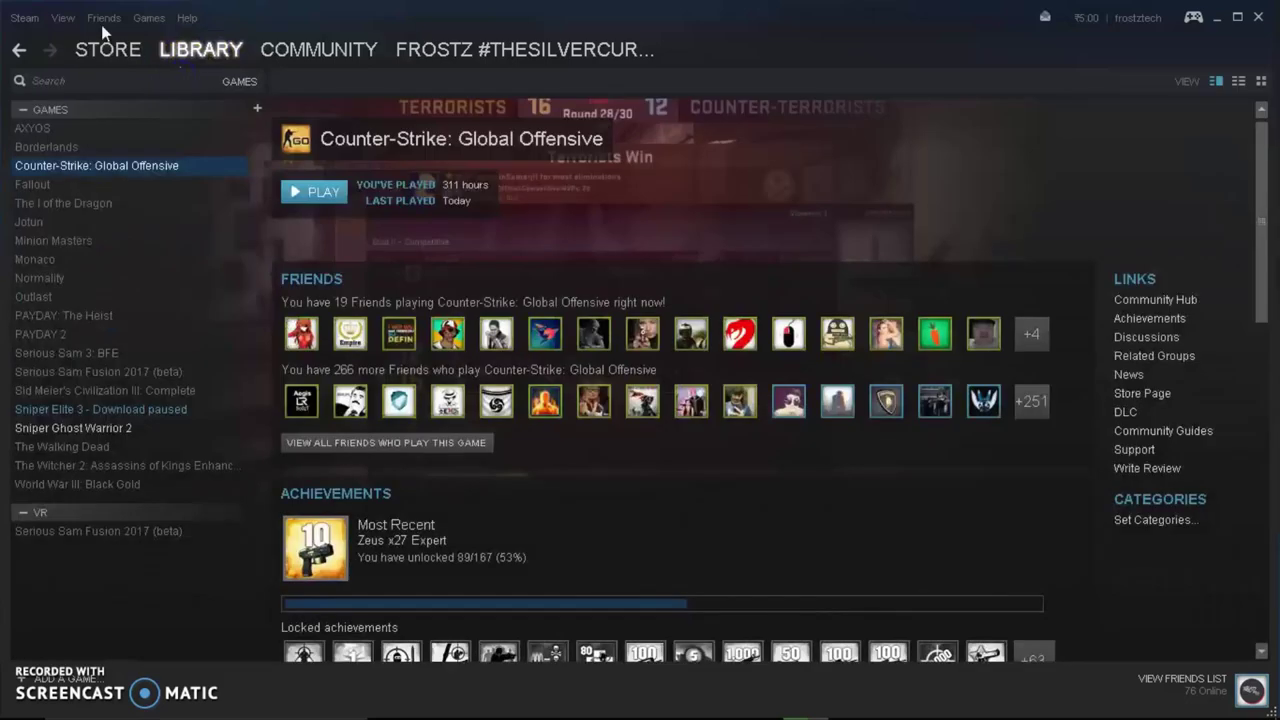
# - Delete the built-in web browser's cache and all its cookies in the Steam settings, confirming both deletions
pyautogui.click(62, 17)
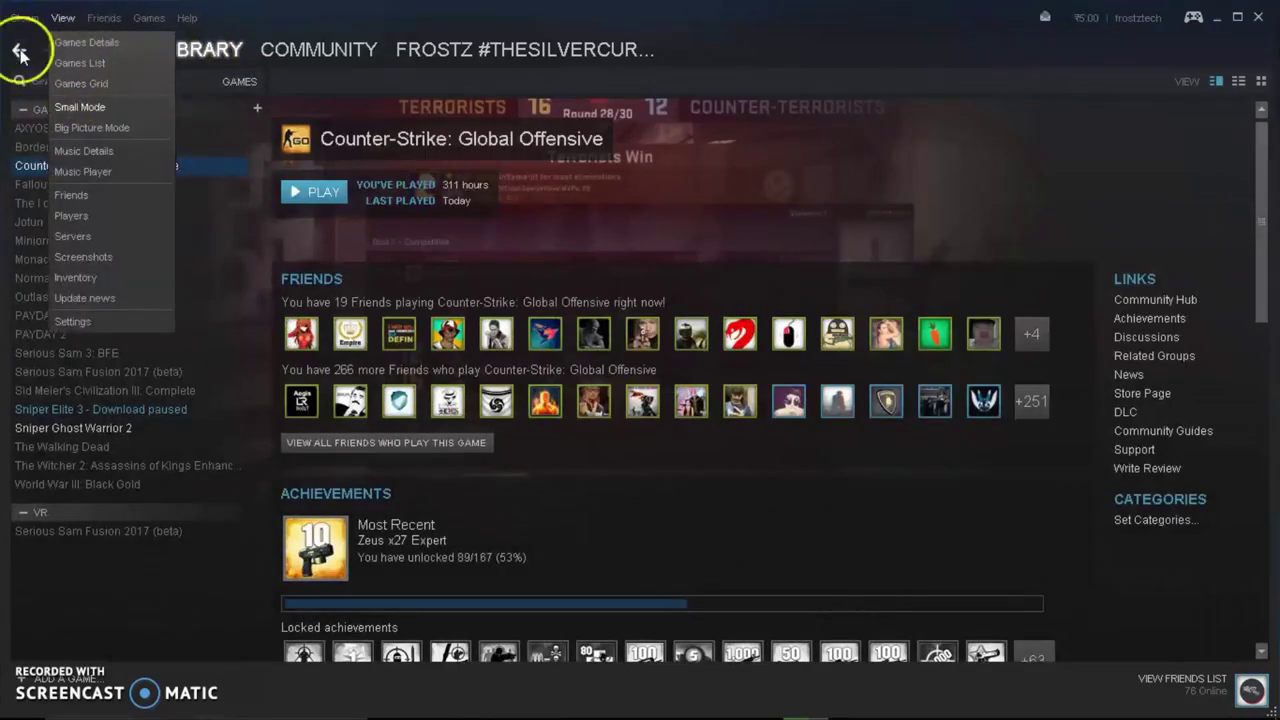
pyautogui.moveTo(18, 20)
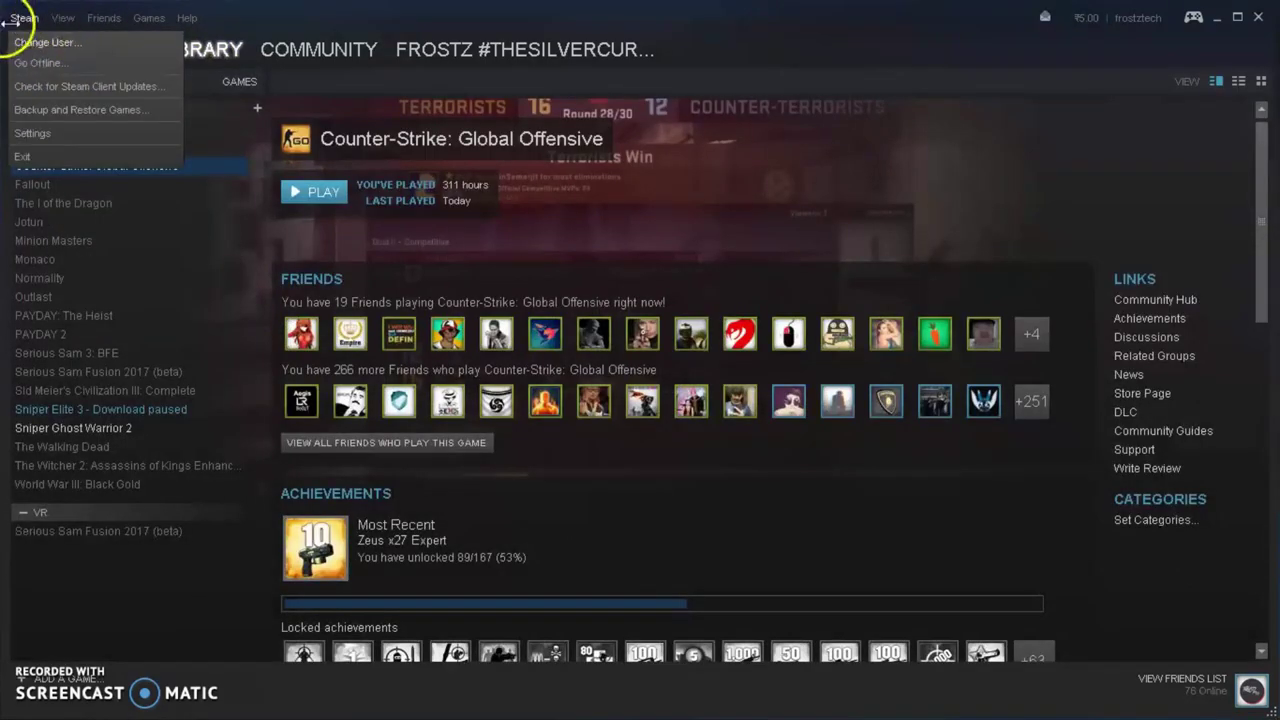
pyautogui.click(48, 136)
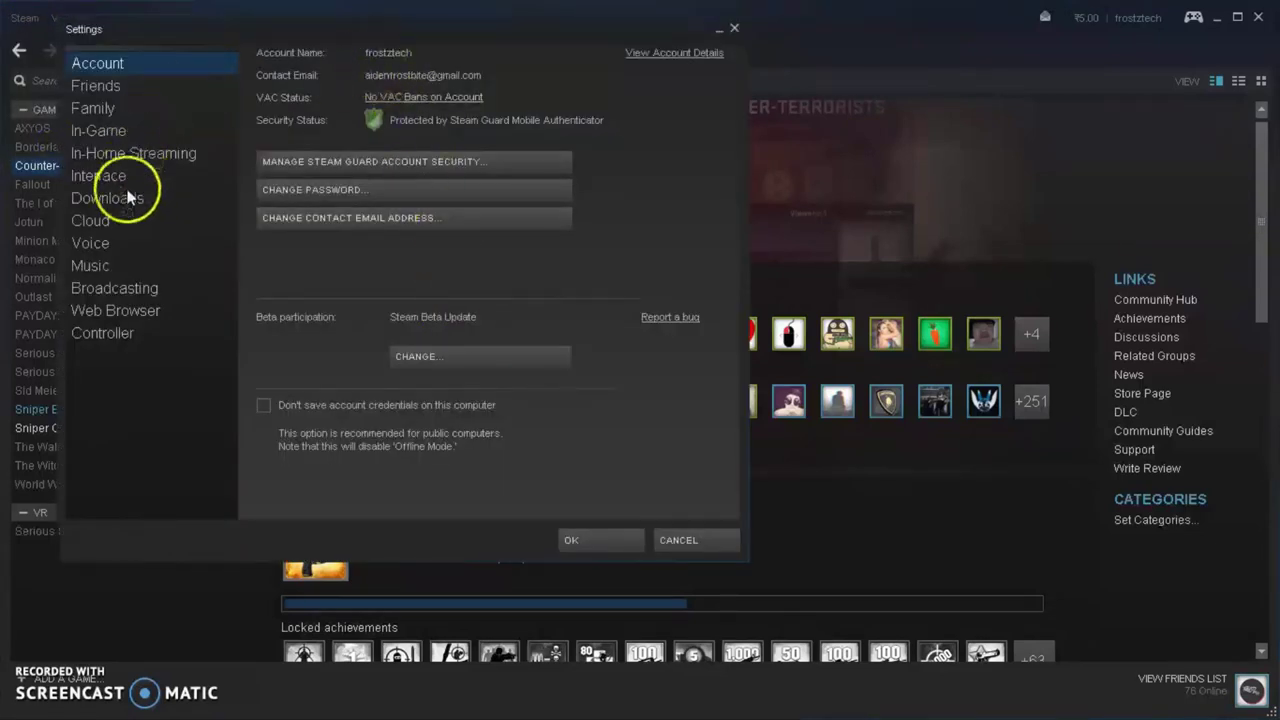
pyautogui.click(113, 312)
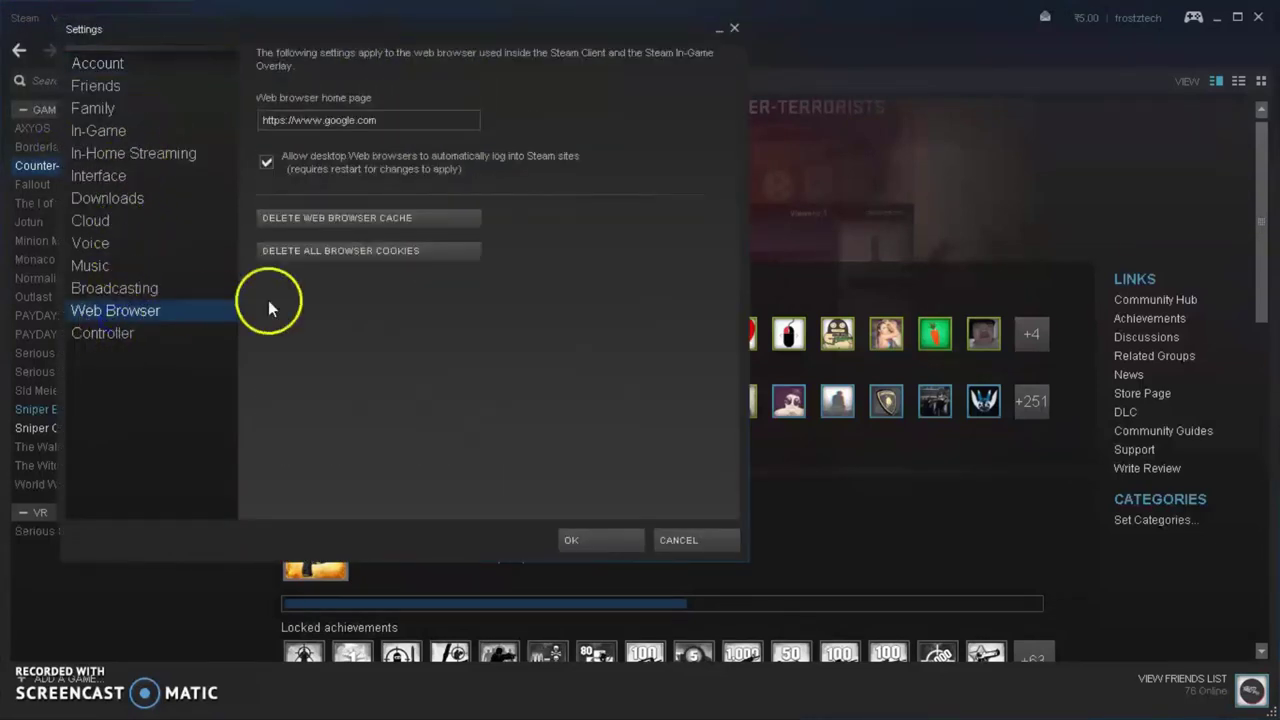
pyautogui.click(341, 220)
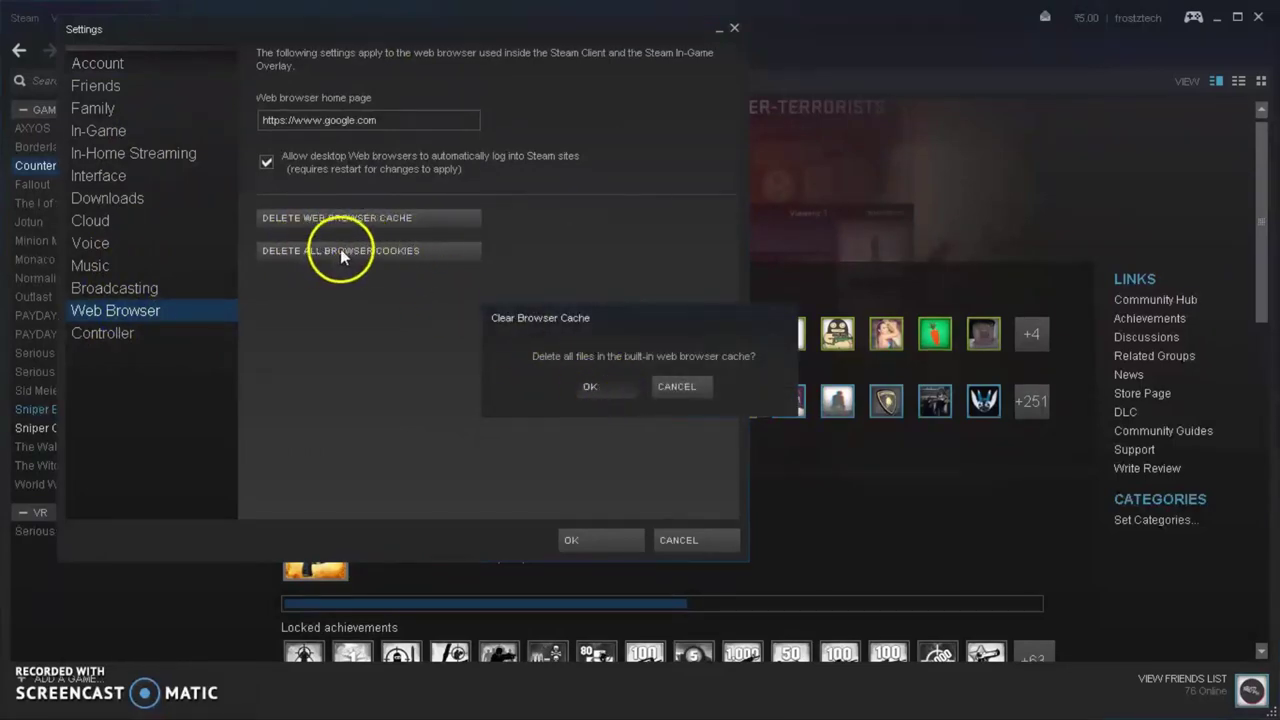
pyautogui.press('Return')
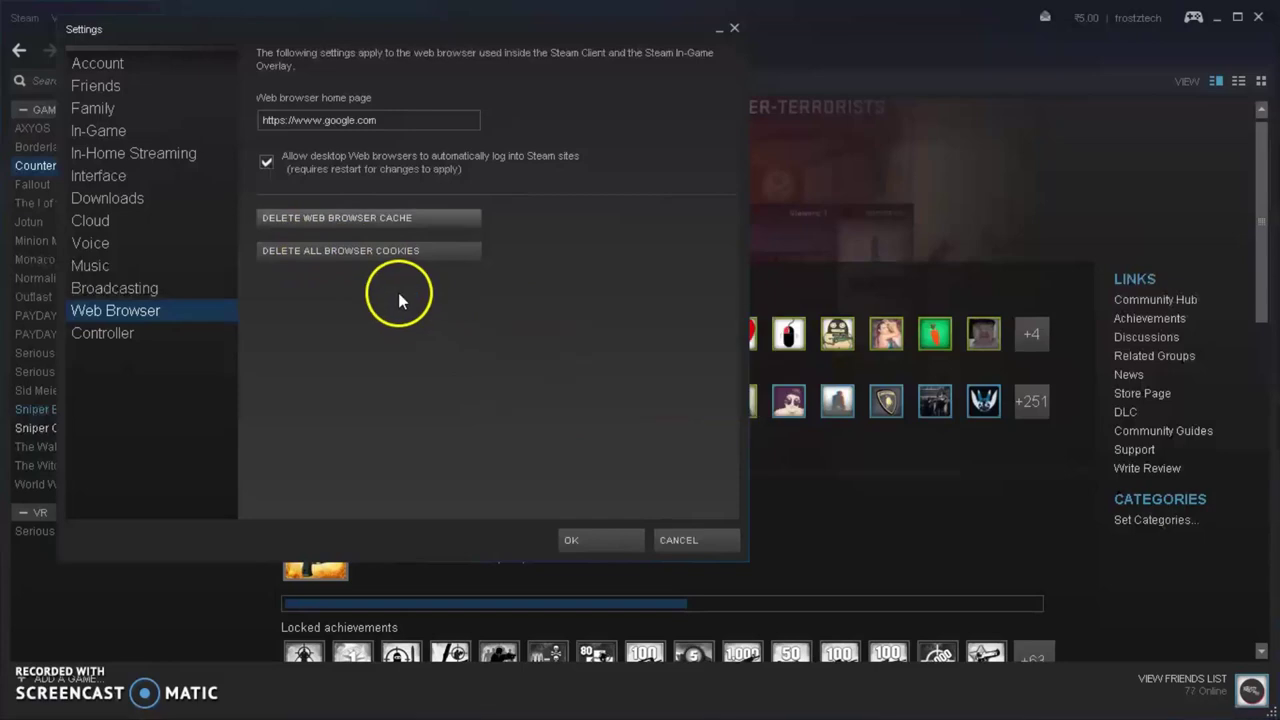
pyautogui.click(323, 251)
pyautogui.click(606, 390)
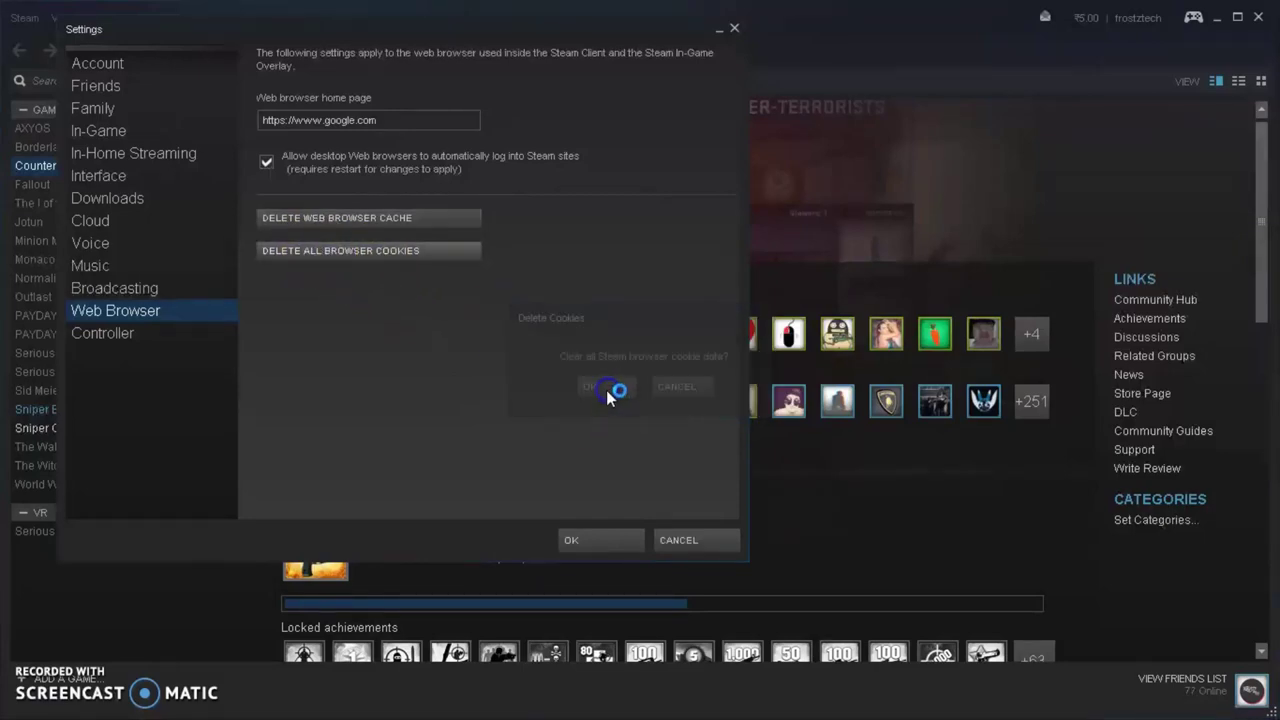
# - Review the download settings, including the option for clearing the download cache, and close the settings
pyautogui.click(127, 204)
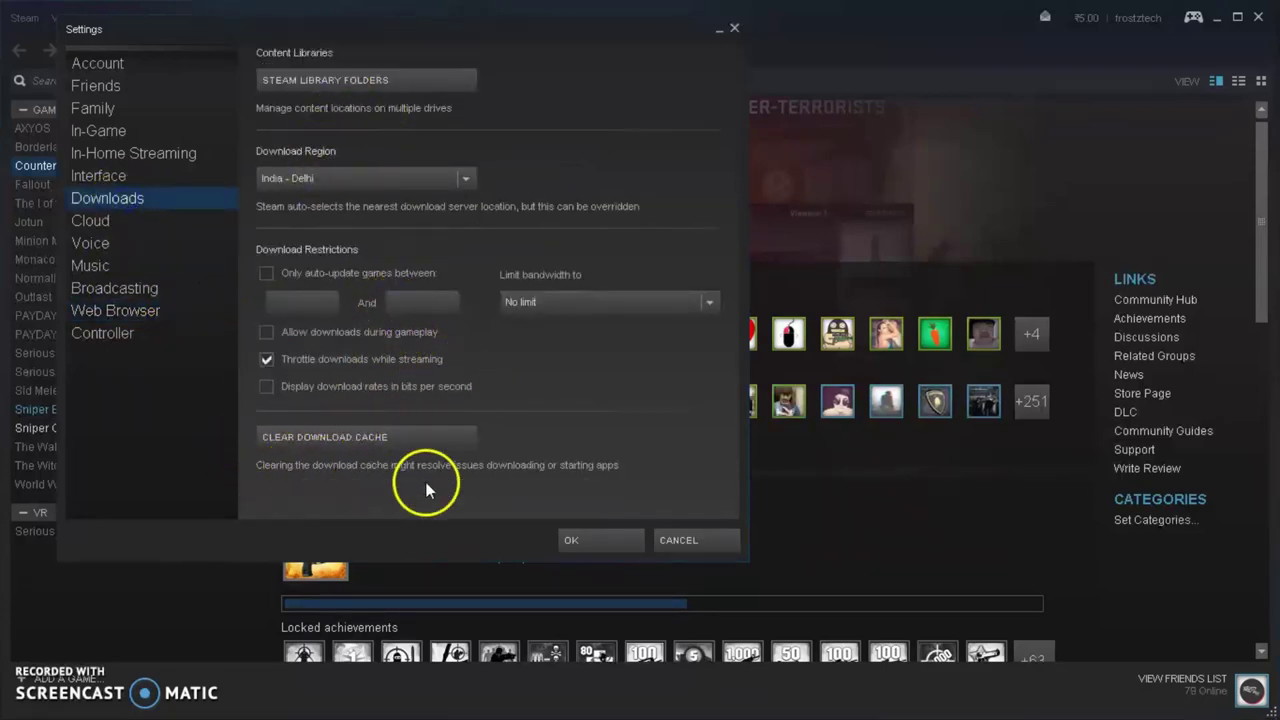
pyautogui.moveTo(526, 469)
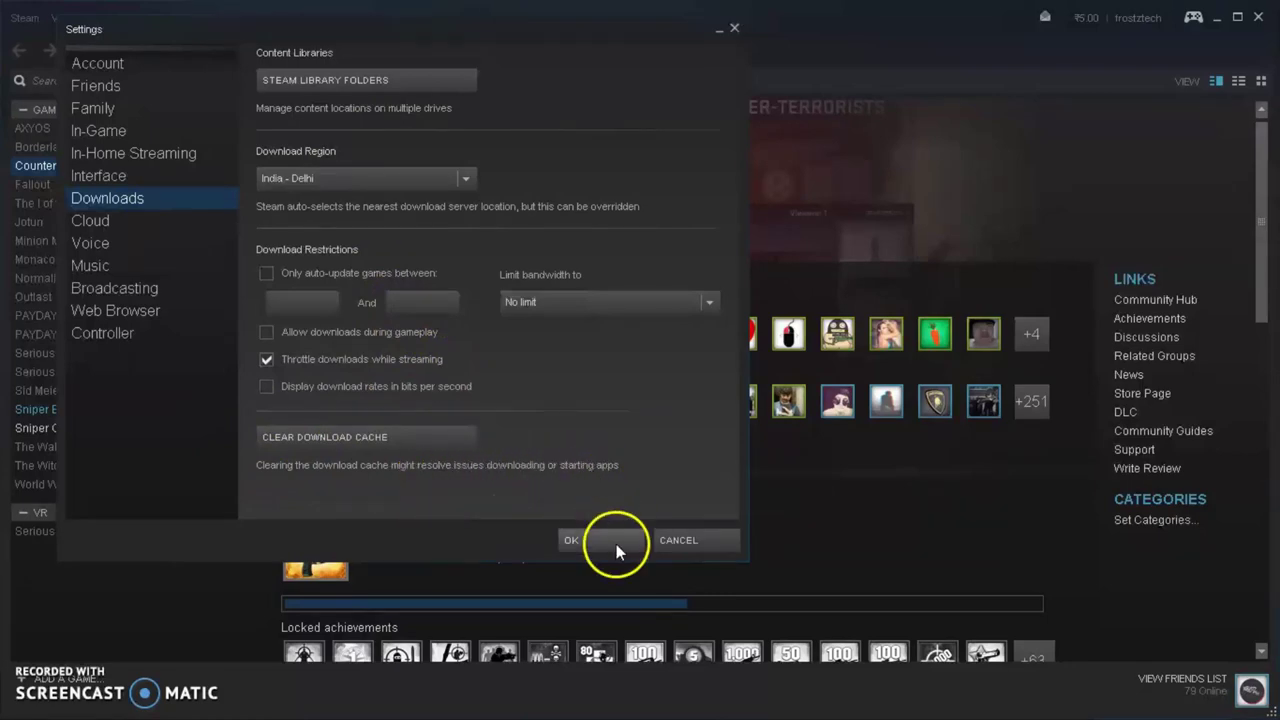
pyautogui.press('Escape')
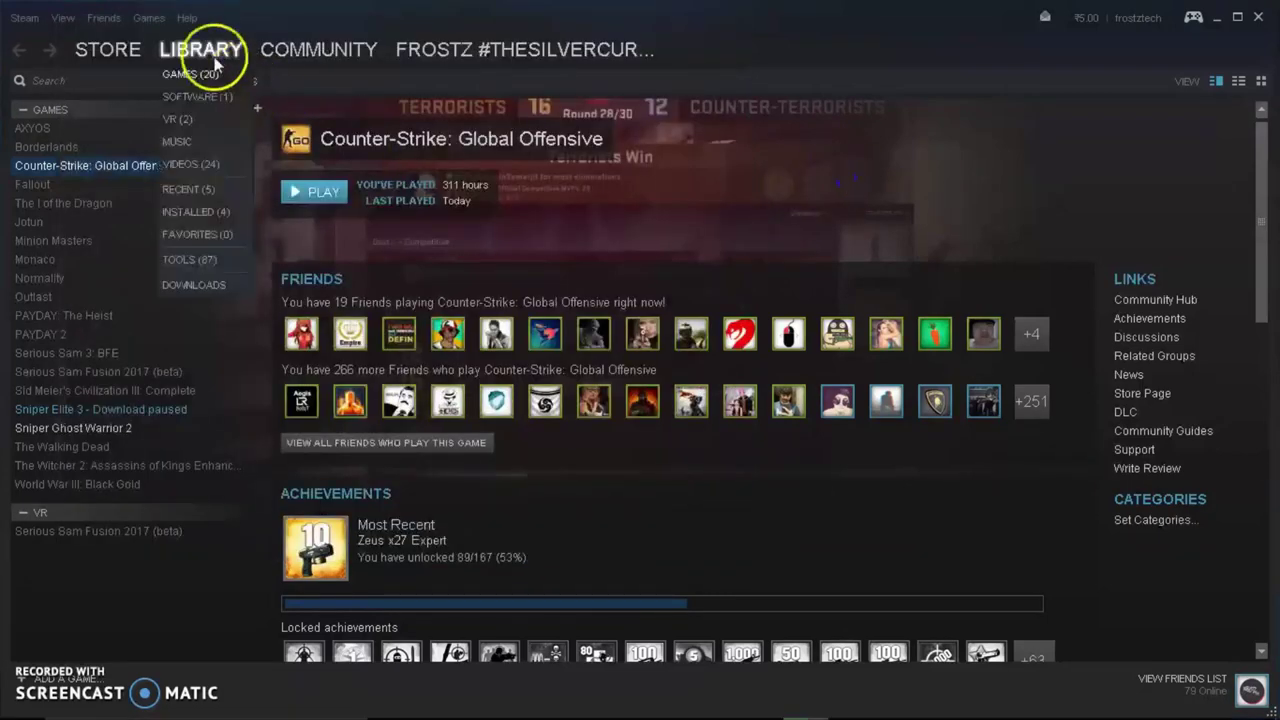
# - Look at the library's download queue again and go back to the games list
pyautogui.moveTo(193, 65)
pyautogui.click(204, 283)
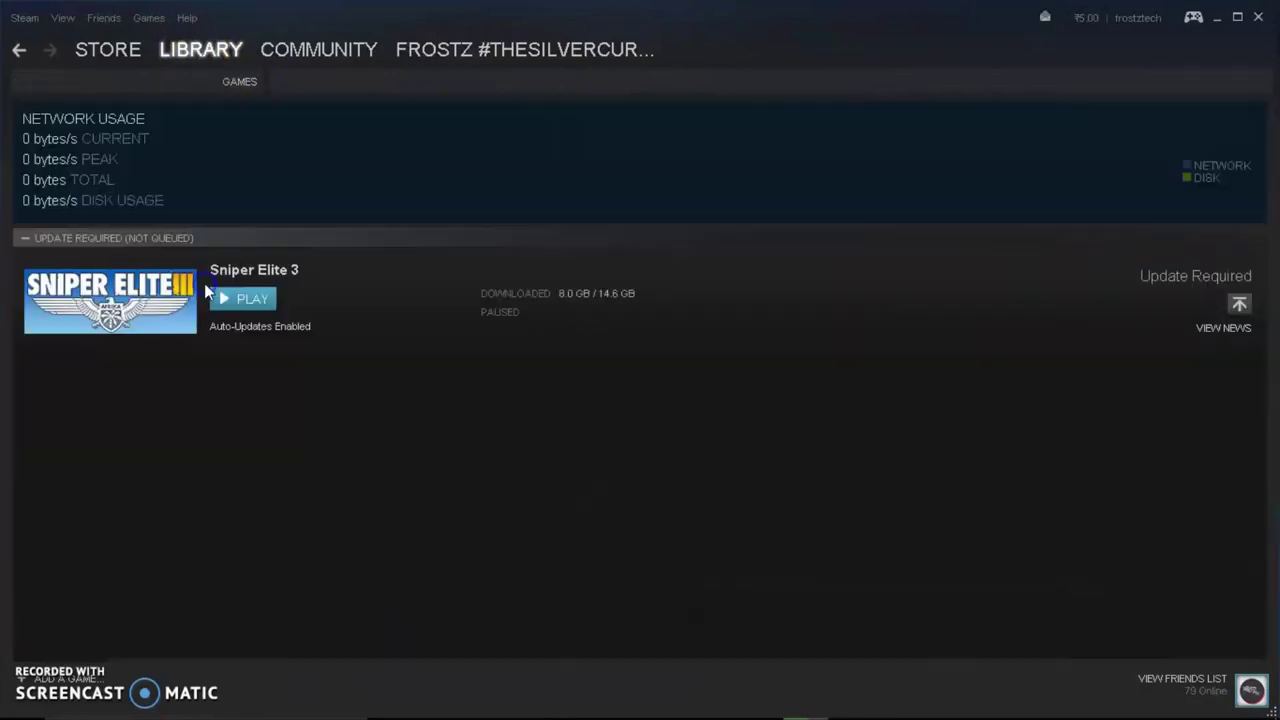
pyautogui.click(182, 60)
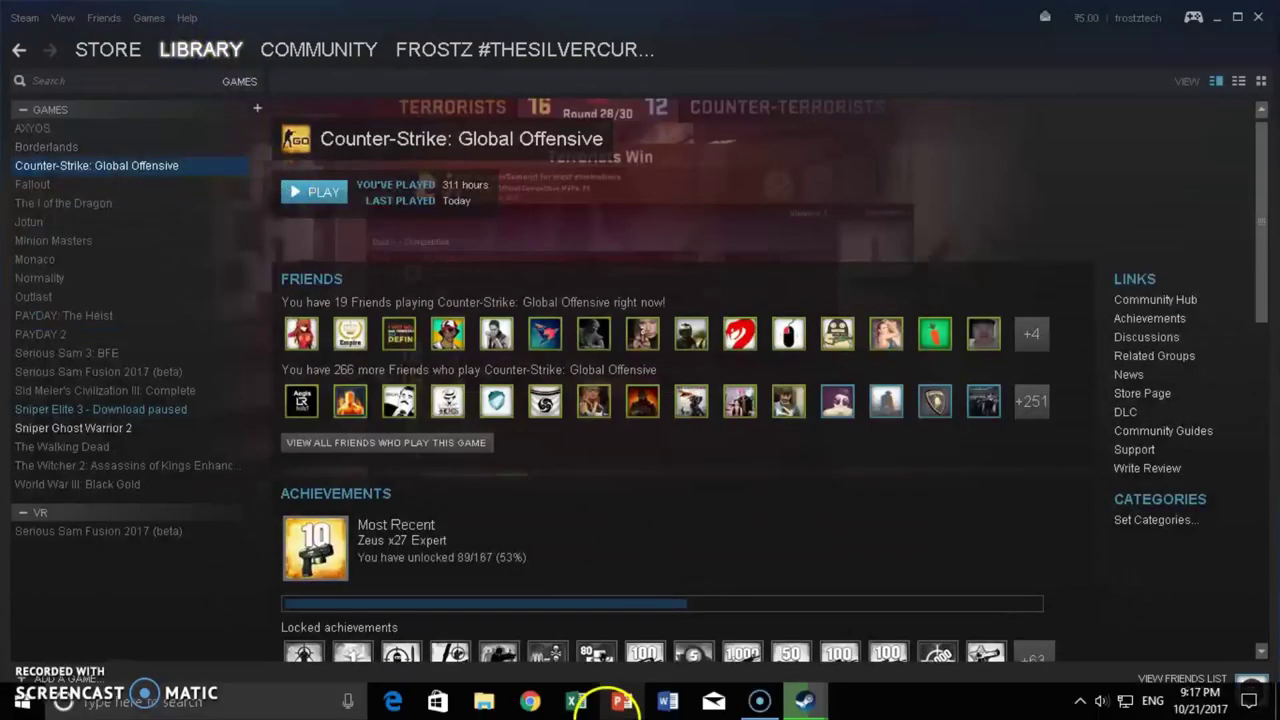
# - Reopen the Steam settings, view the available download regions in the download settings, and accept the dialog
pyautogui.moveTo(809, 694)
pyautogui.click(817, 616)
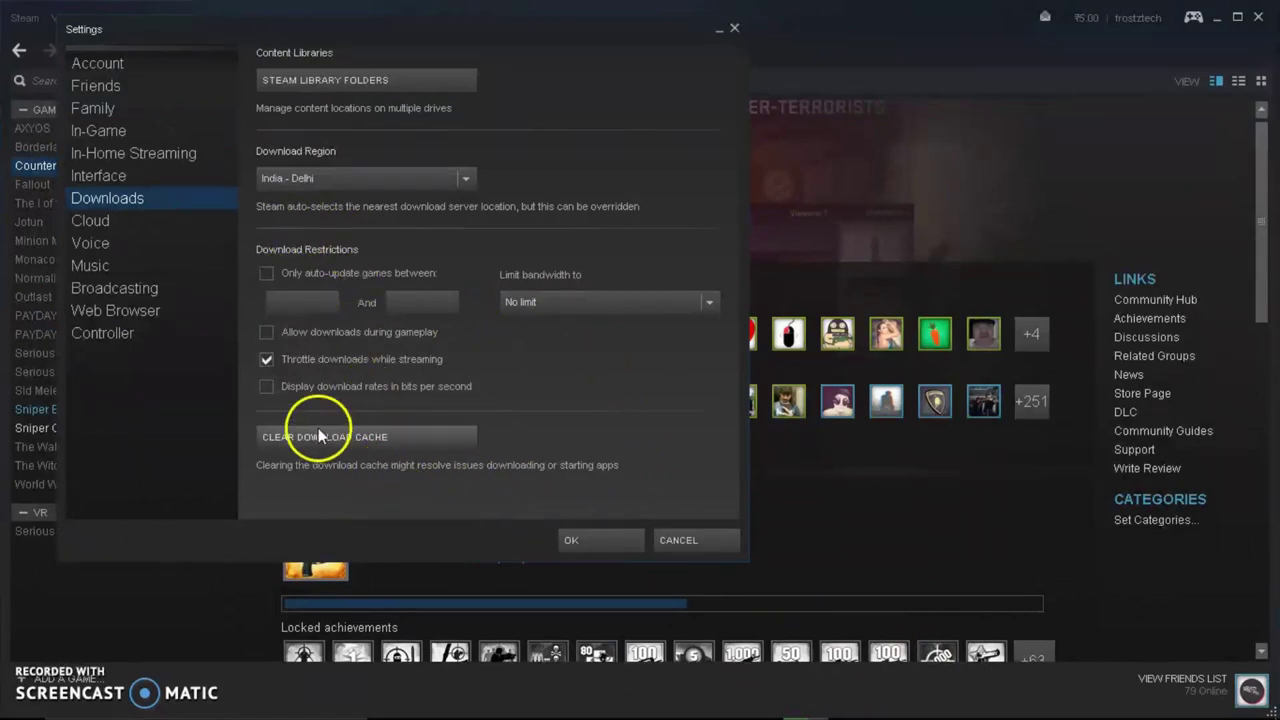
pyautogui.click(458, 179)
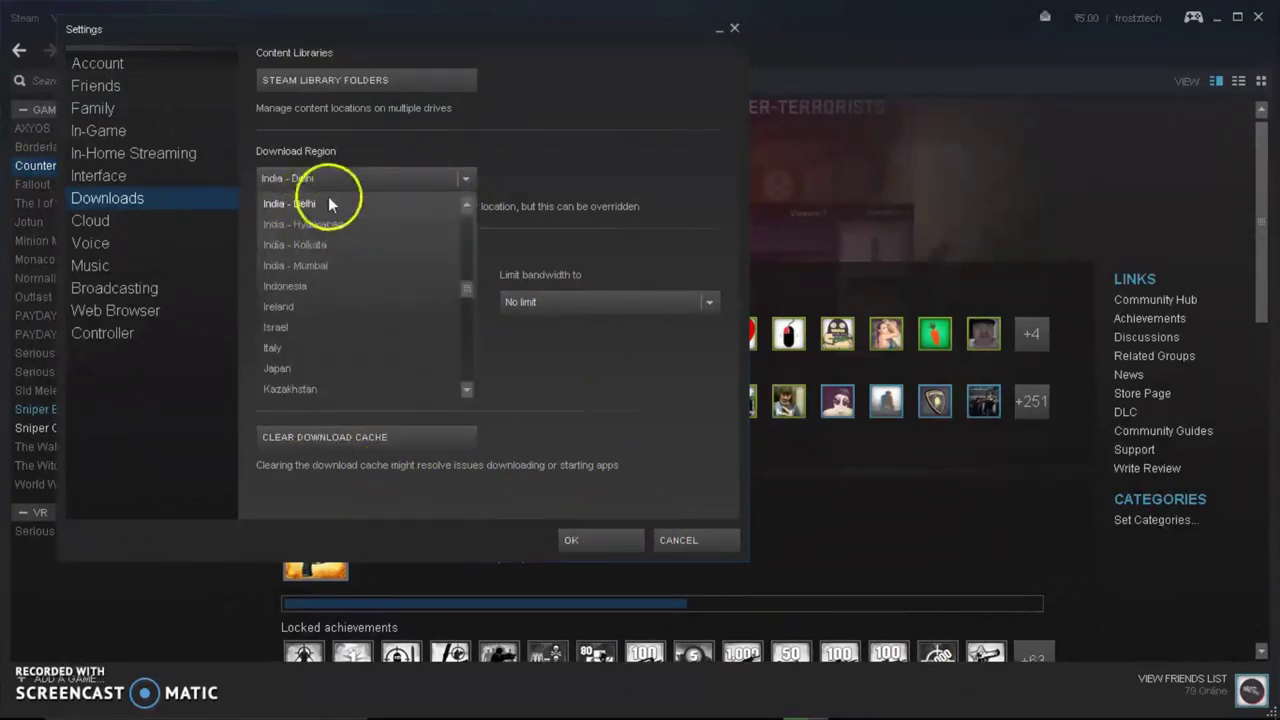
pyautogui.click(569, 538)
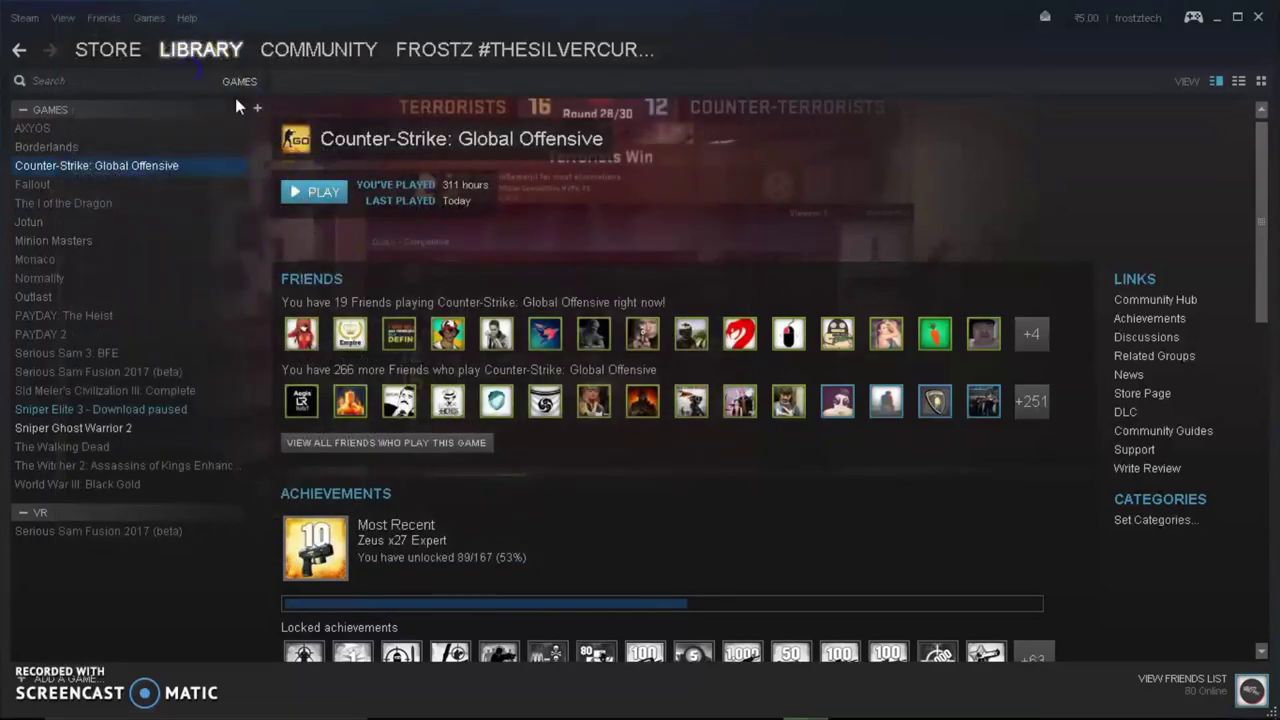
# - Open the Counter-Strike: Global Offensive properties, view the option to verify the integrity of game files, and close them
pyautogui.rightClick(92, 165)
pyautogui.click(138, 422)
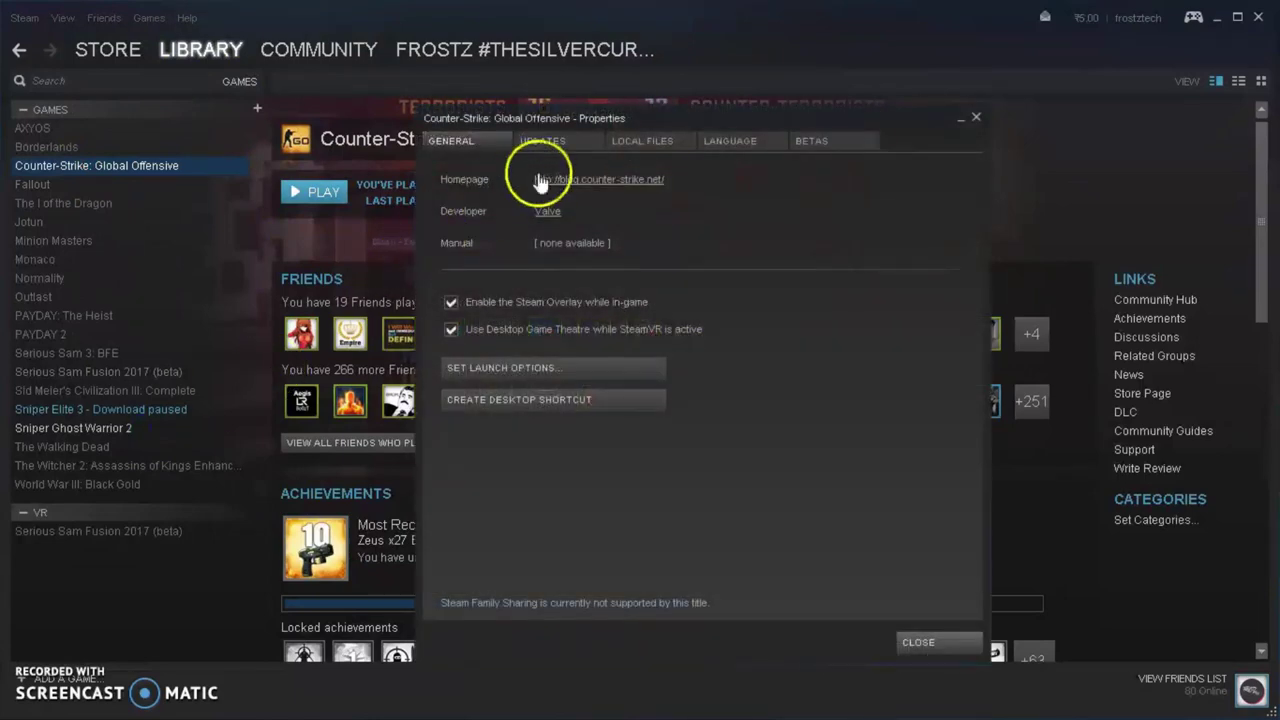
pyautogui.click(648, 140)
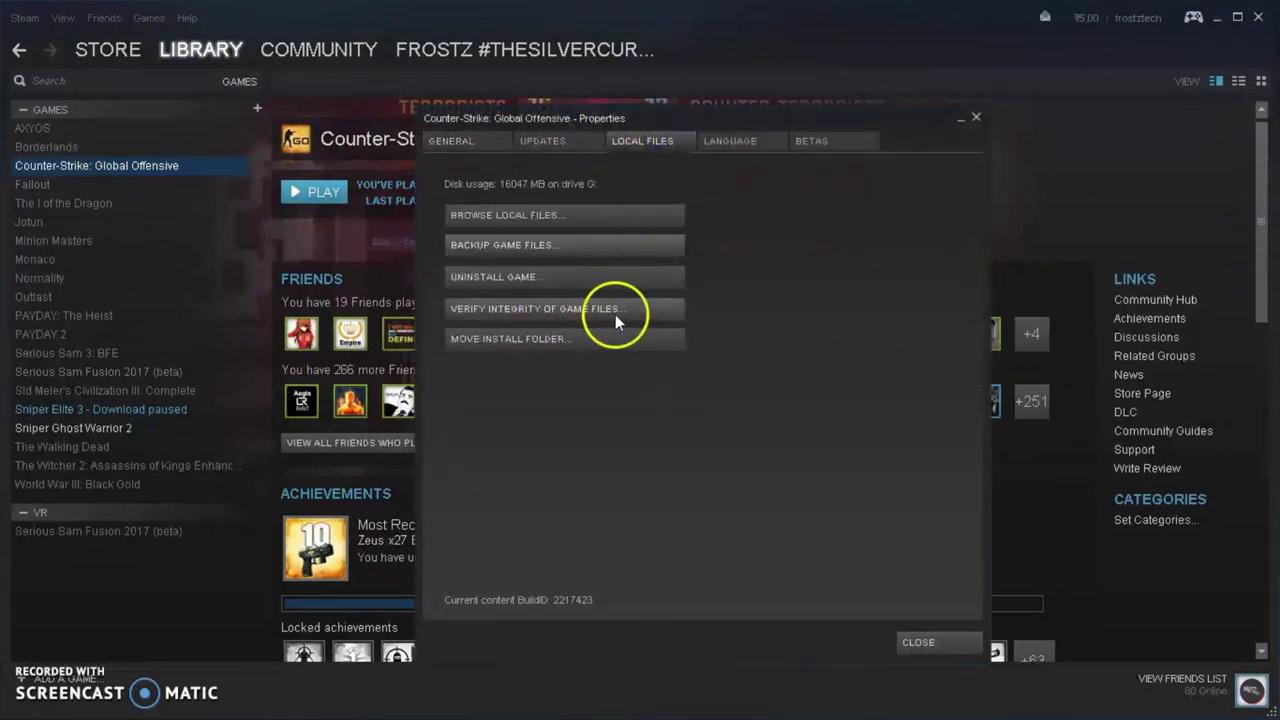
pyautogui.click(916, 640)
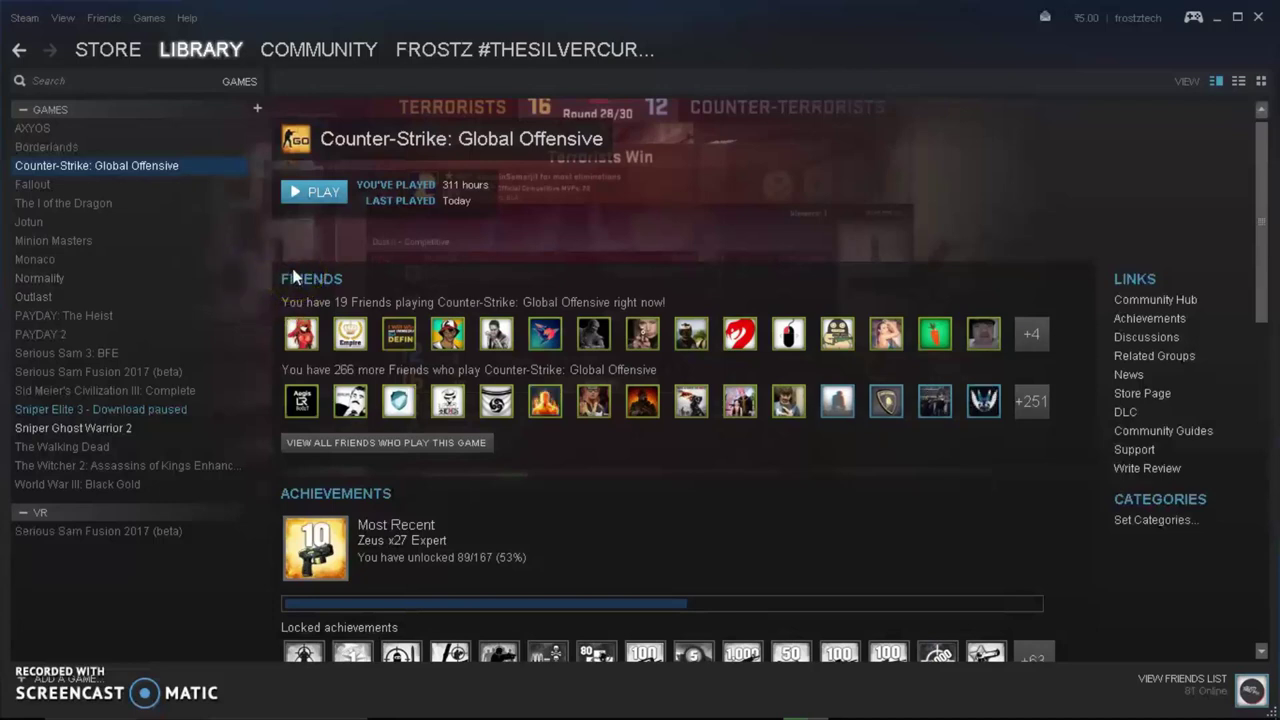
# - Review the beta participation choices in the Steam account settings, cancel the beta dialog, and accept the settings
pyautogui.click(24, 17)
pyautogui.click(30, 133)
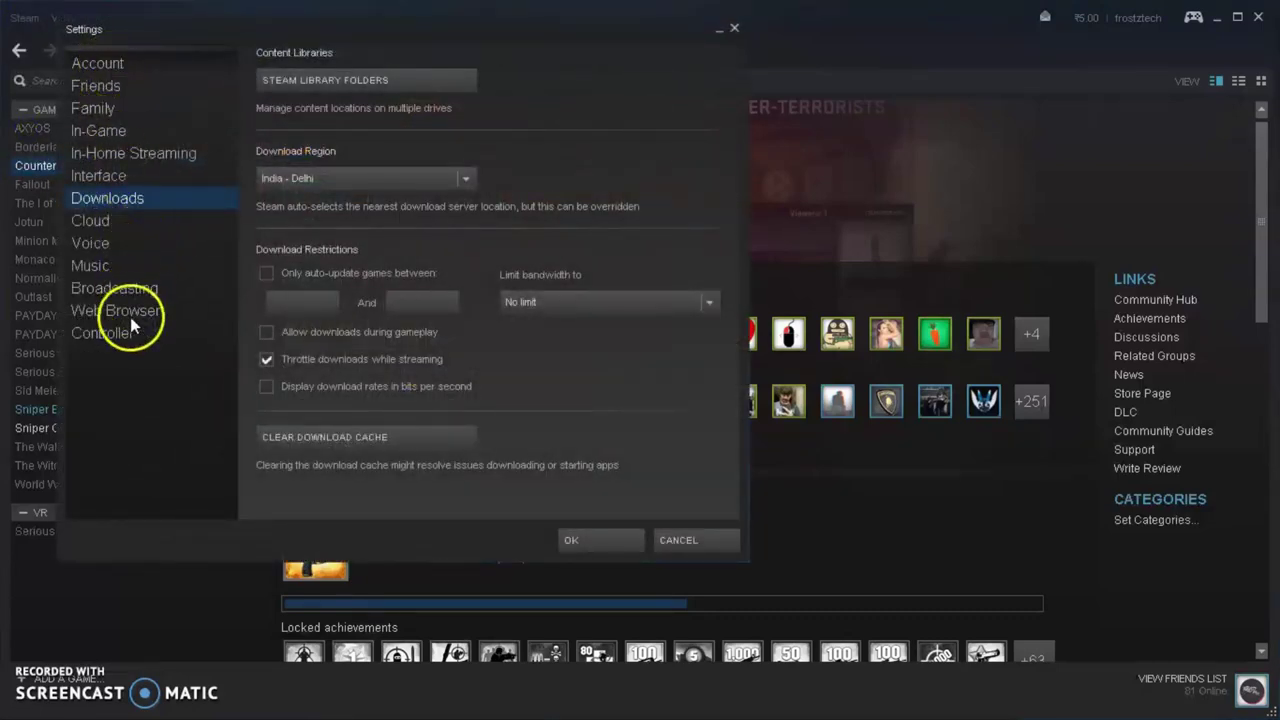
pyautogui.click(110, 64)
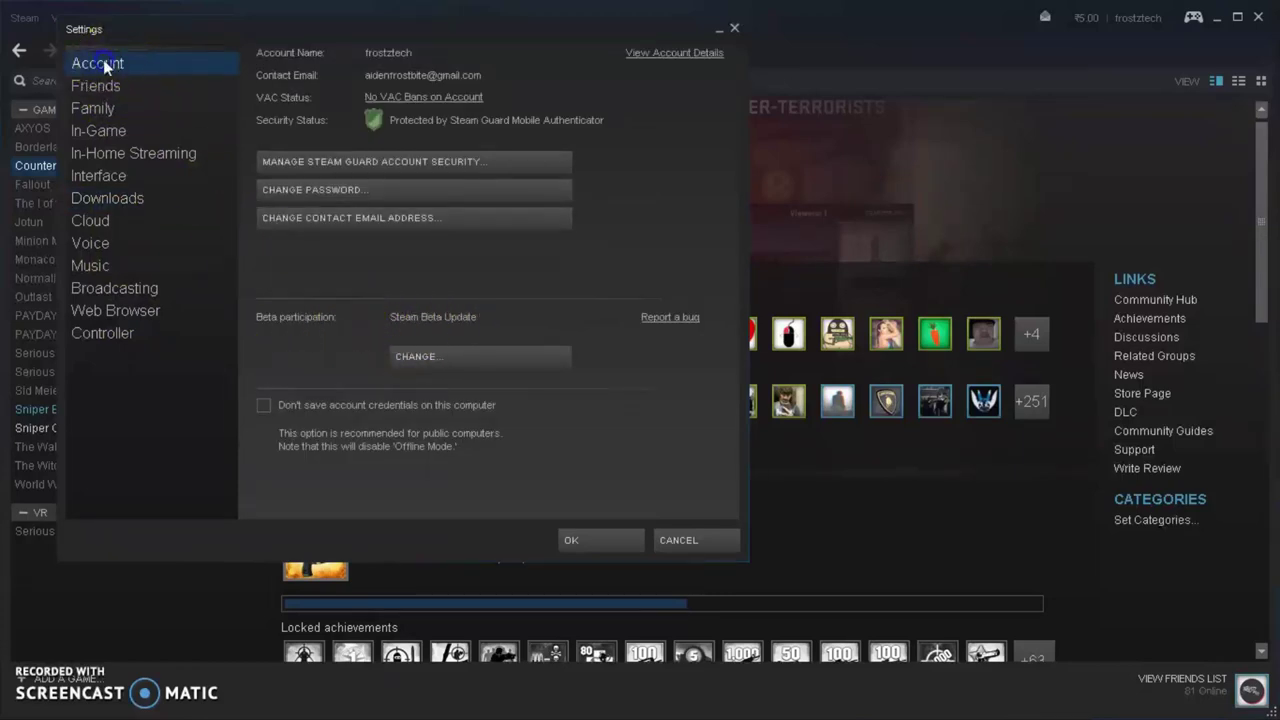
pyautogui.click(431, 358)
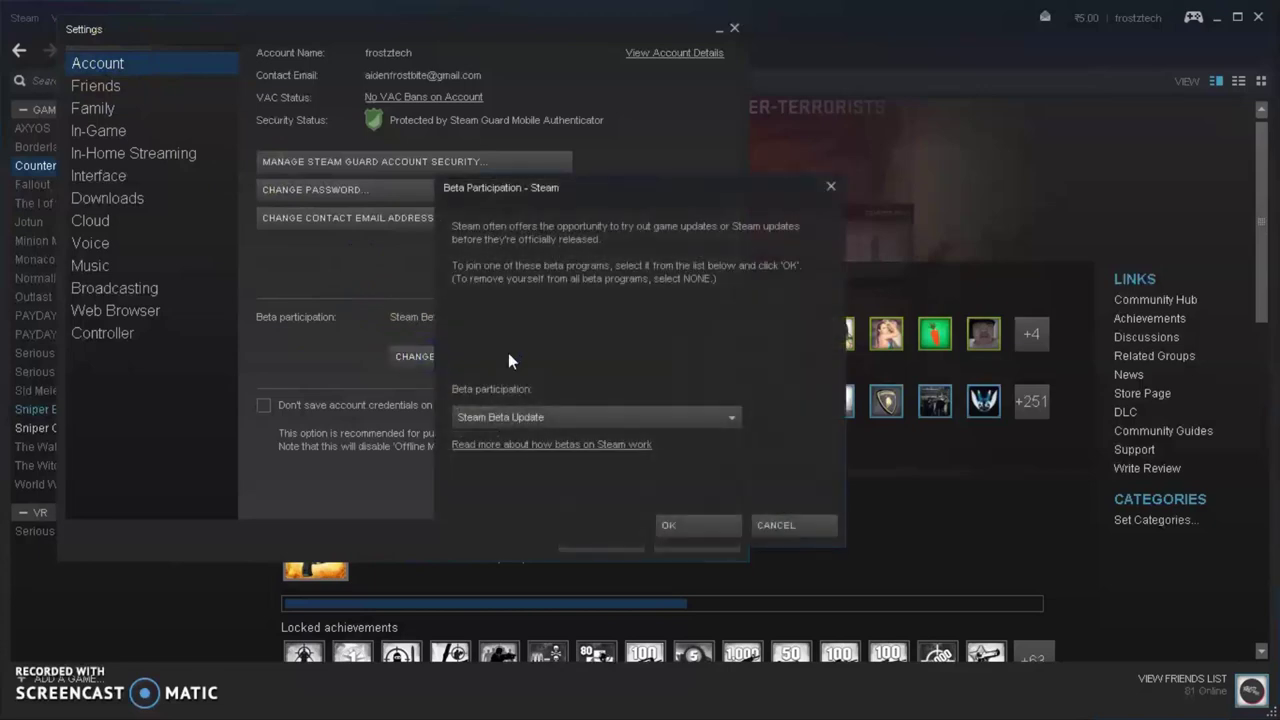
pyautogui.click(591, 415)
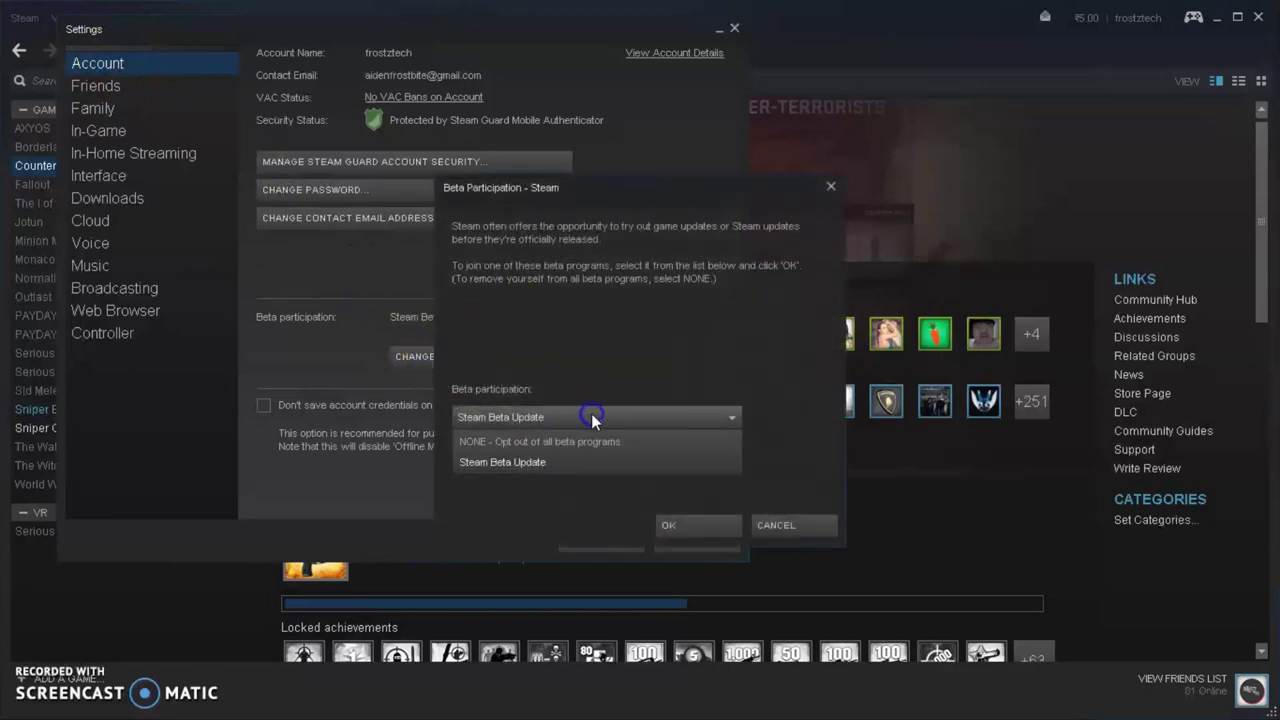
pyautogui.click(539, 467)
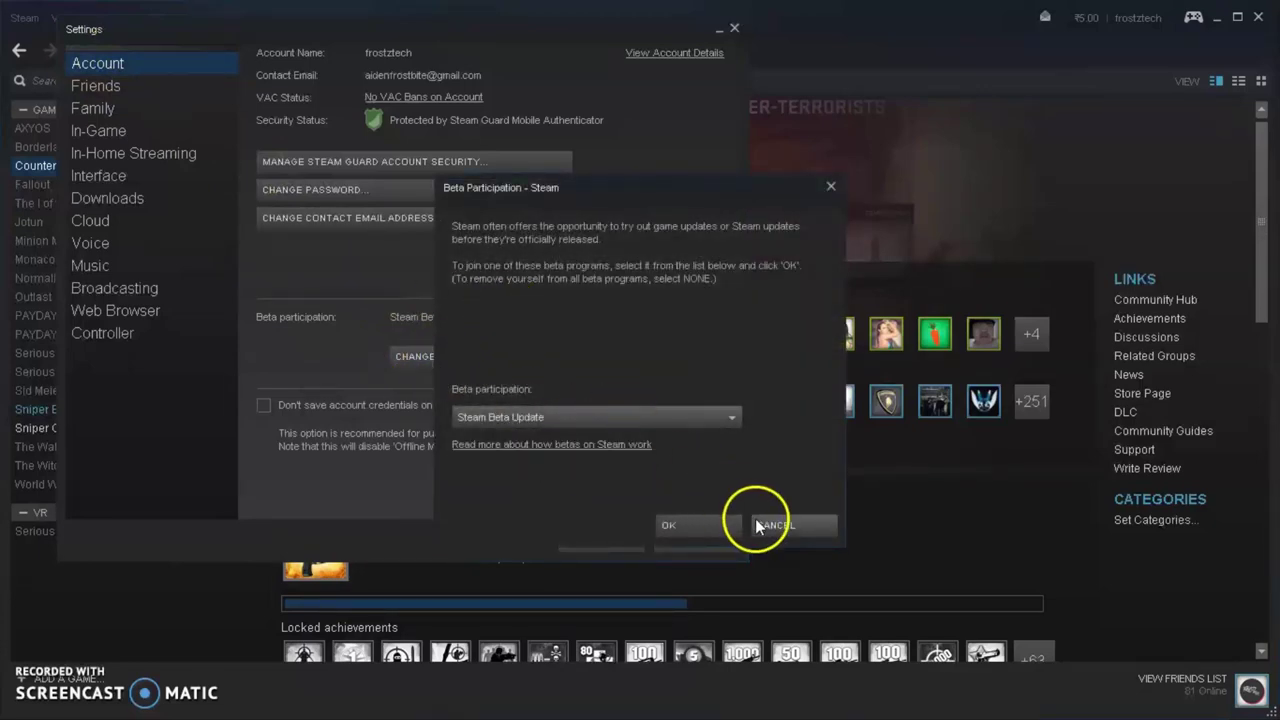
pyautogui.click(791, 522)
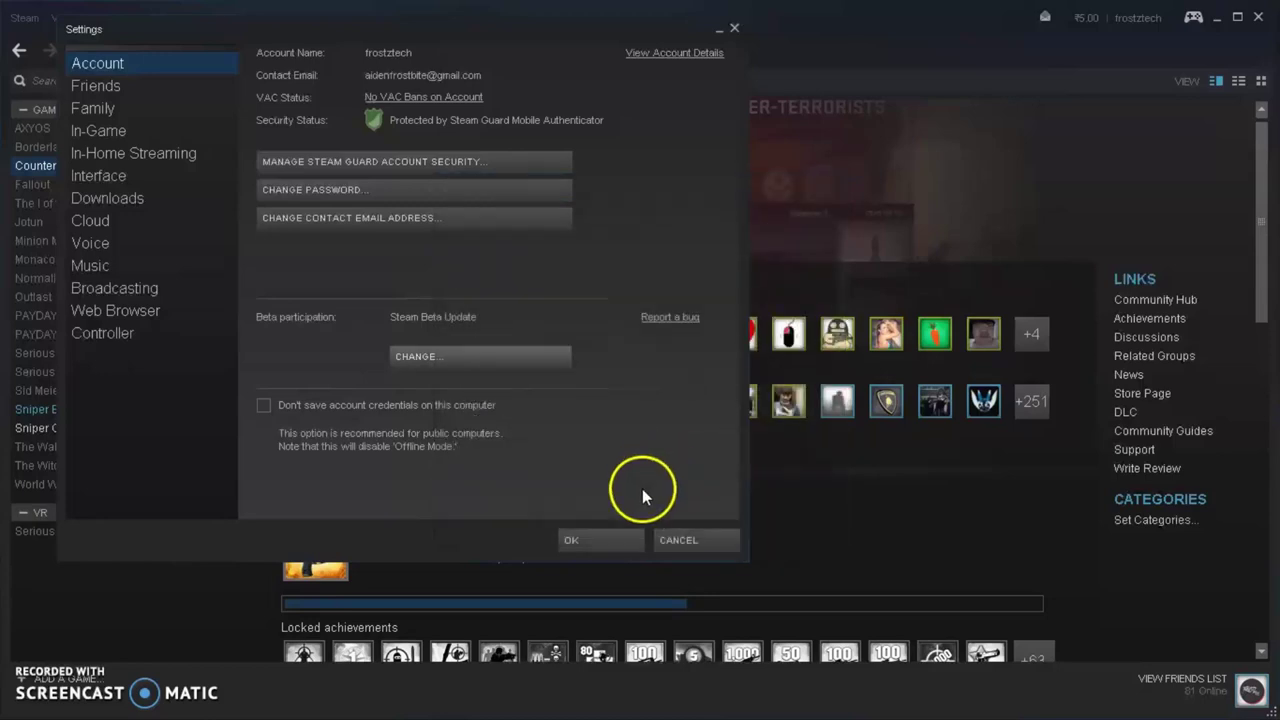
pyautogui.click(617, 540)
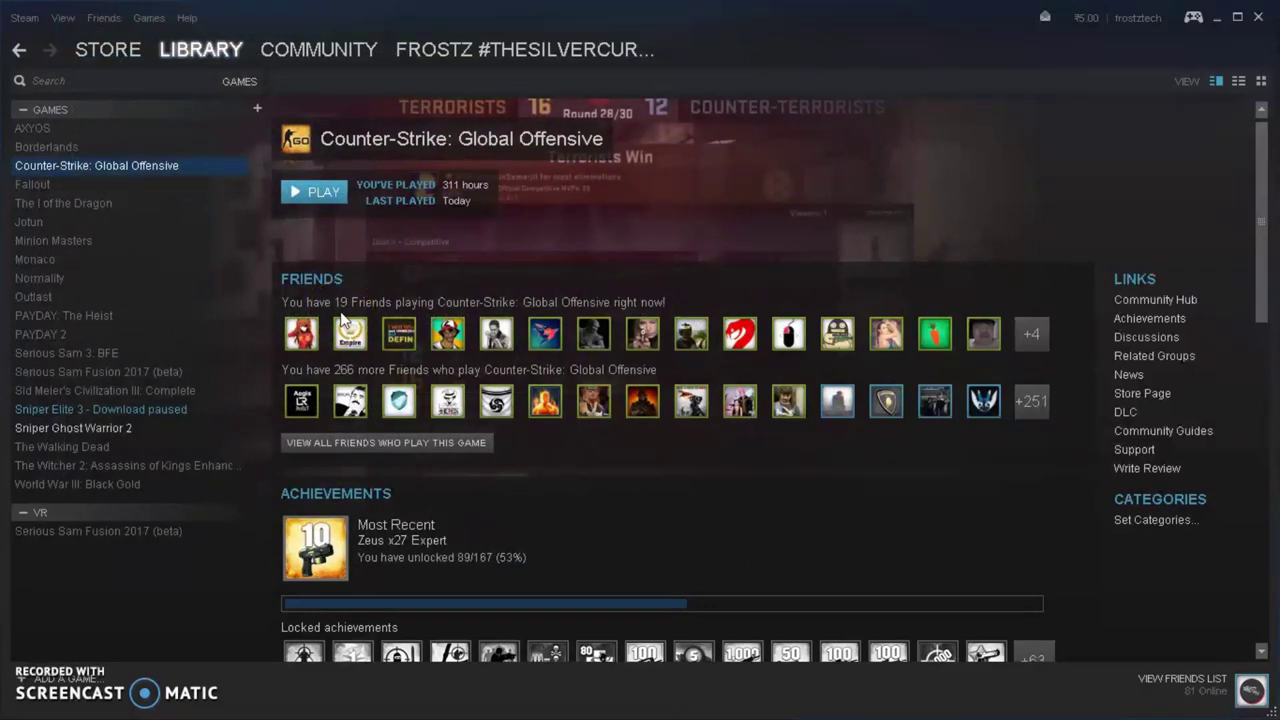
# - Open the Counter-Strike: Global Offensive properties and set the game's launch options to -novid
pyautogui.rightClick(99, 162)
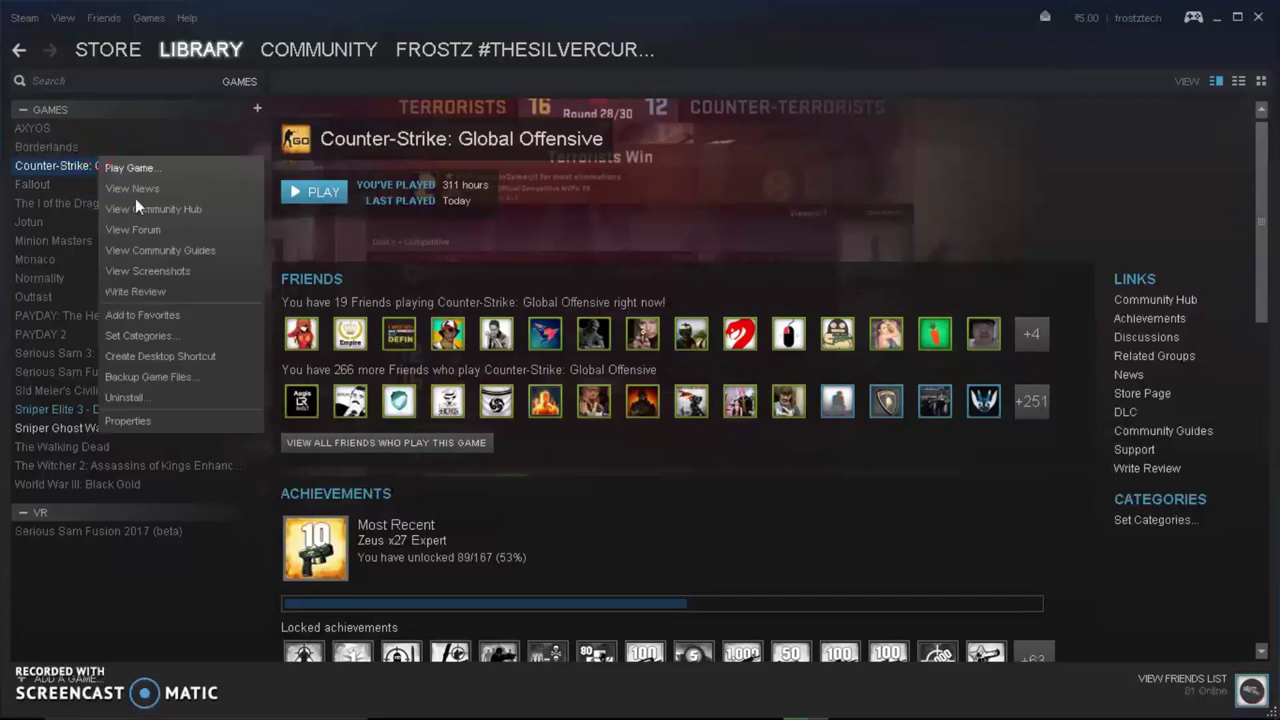
pyautogui.click(132, 424)
pyautogui.moveTo(112, 388); pyautogui.dragTo(118, 411)
pyautogui.click(135, 419)
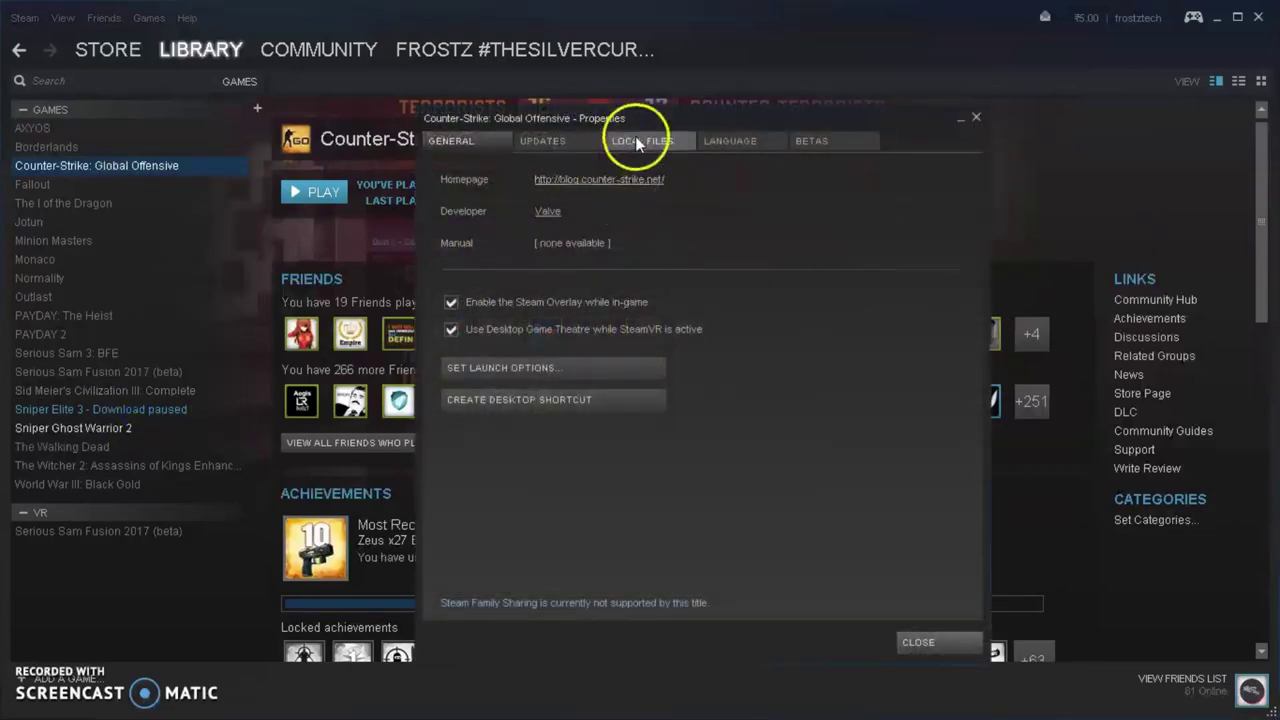
pyautogui.click(478, 370)
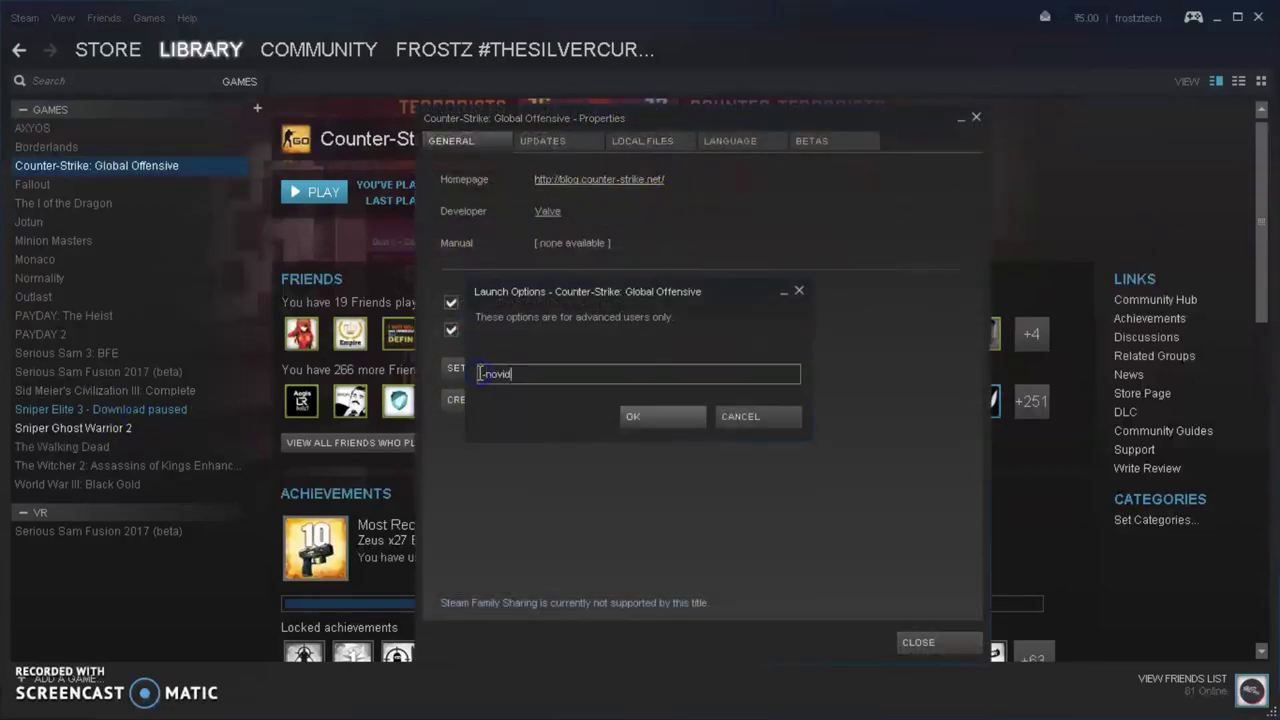
pyautogui.moveTo(554, 373); pyautogui.dragTo(468, 370)
pyautogui.write('-novid')
pyautogui.click(634, 417)
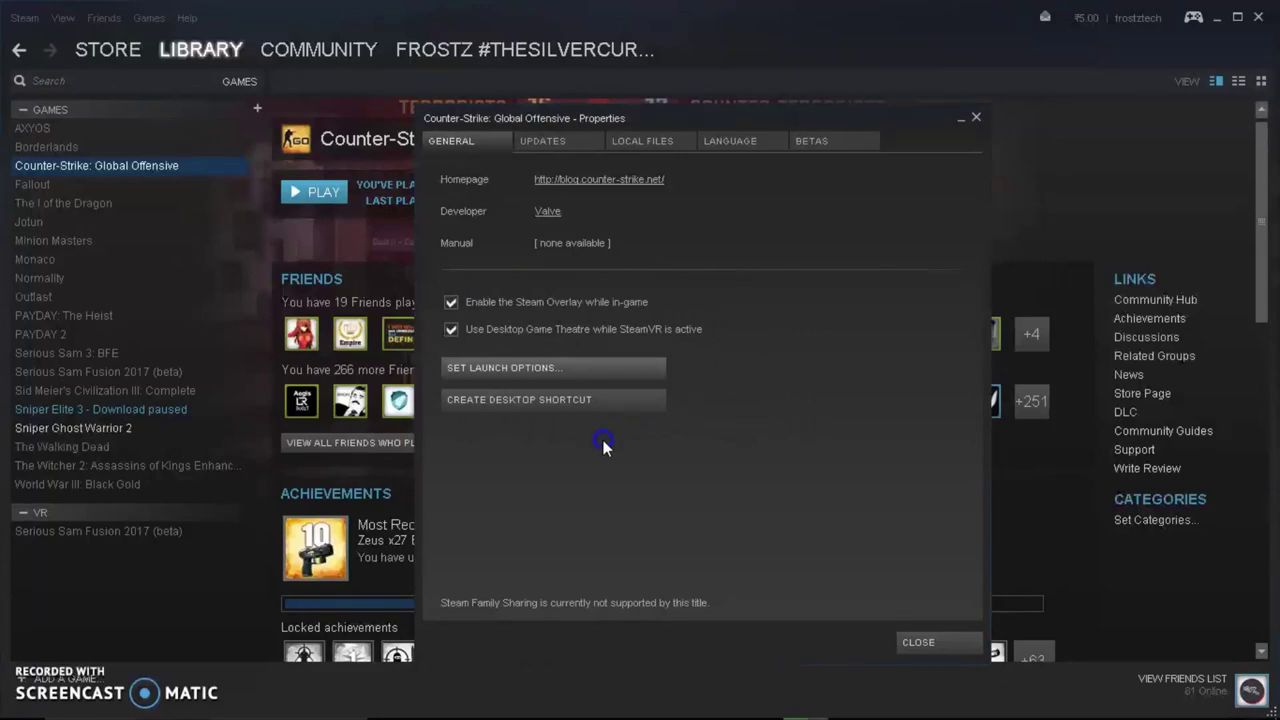
pyautogui.press('super+r')
pyautogui.write('n')
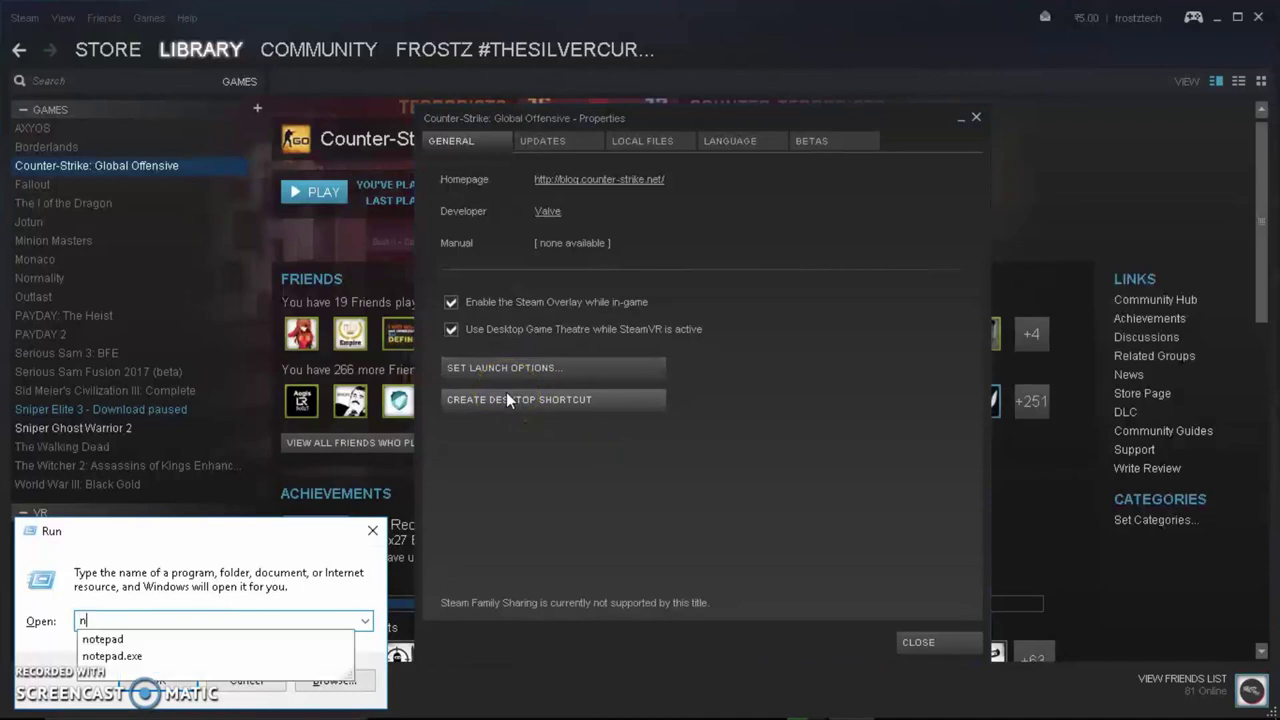
pyautogui.write('otepad')
pyautogui.press('Return')
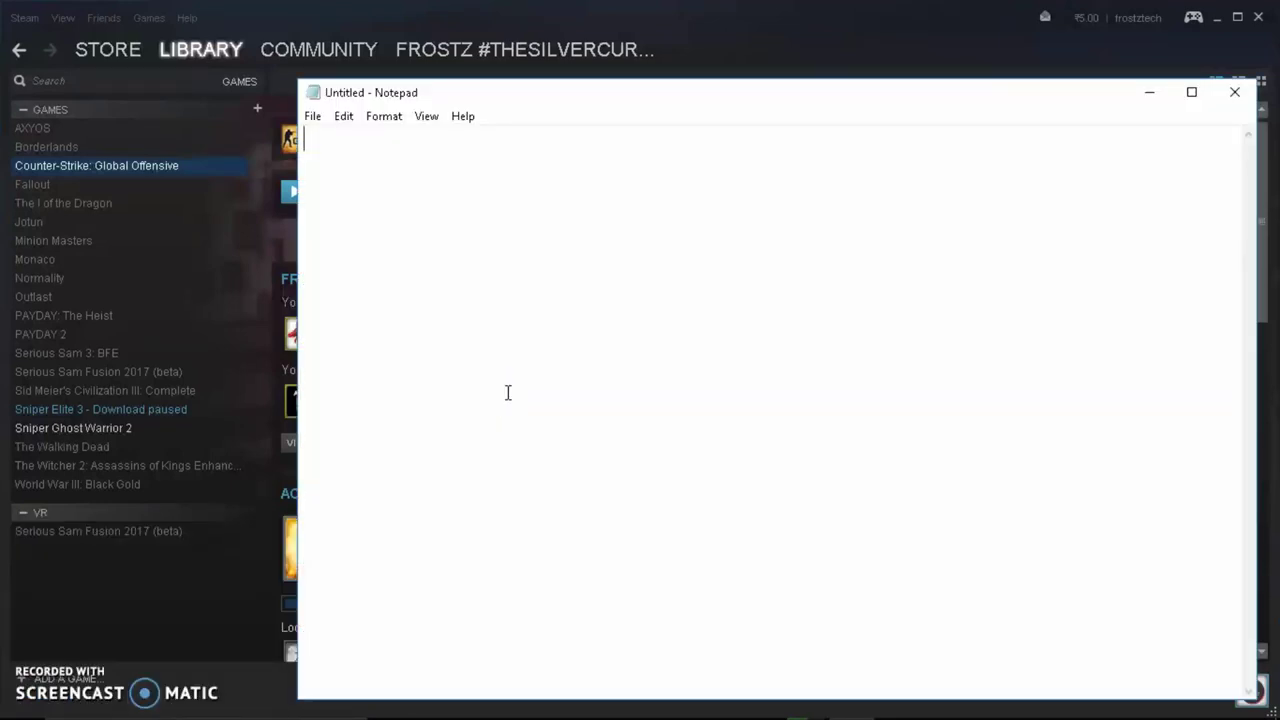
pyautogui.click(1234, 92)
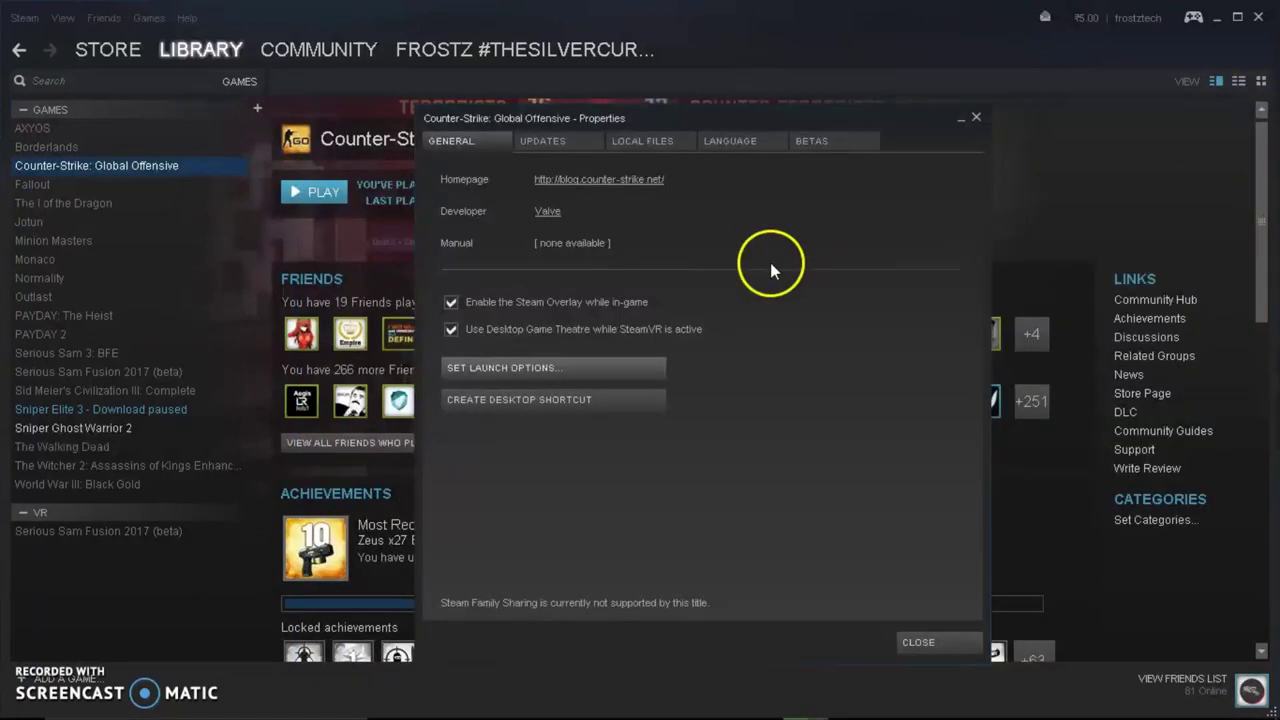
# - Browse the game's local files from its properties, close the properties, and bring the game folder into view in File Explorer
pyautogui.click(661, 140)
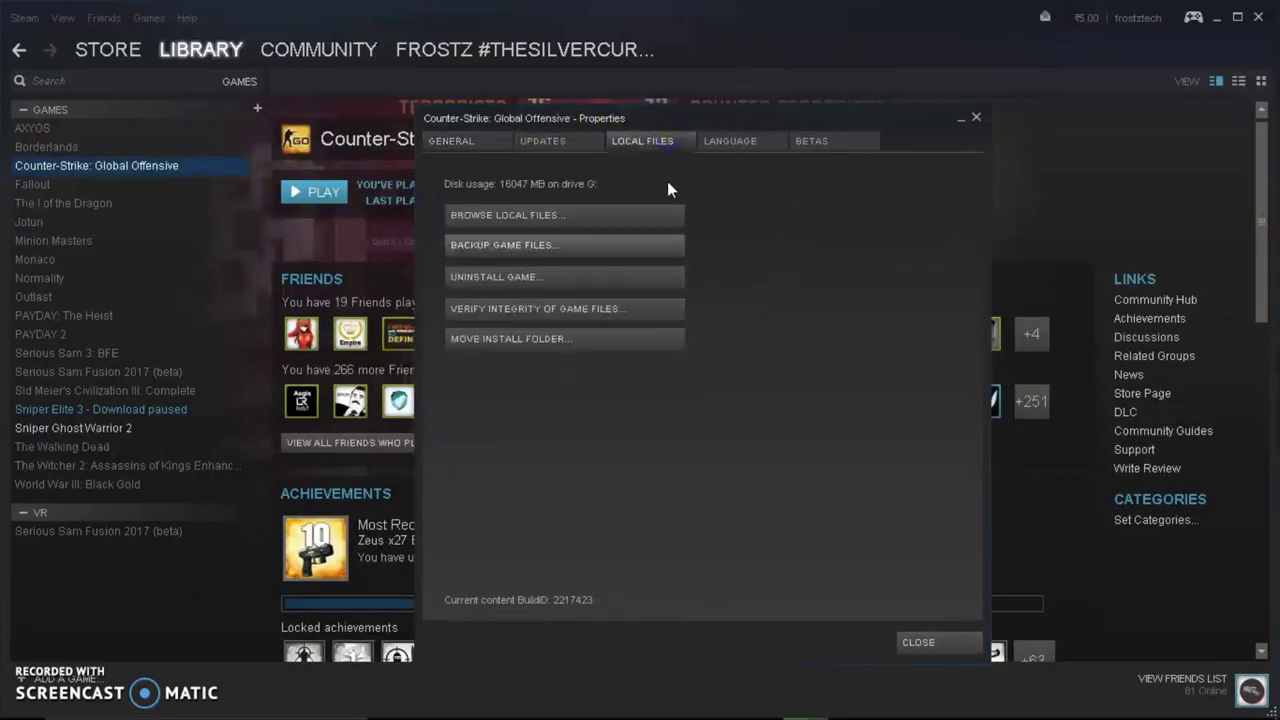
pyautogui.click(503, 218)
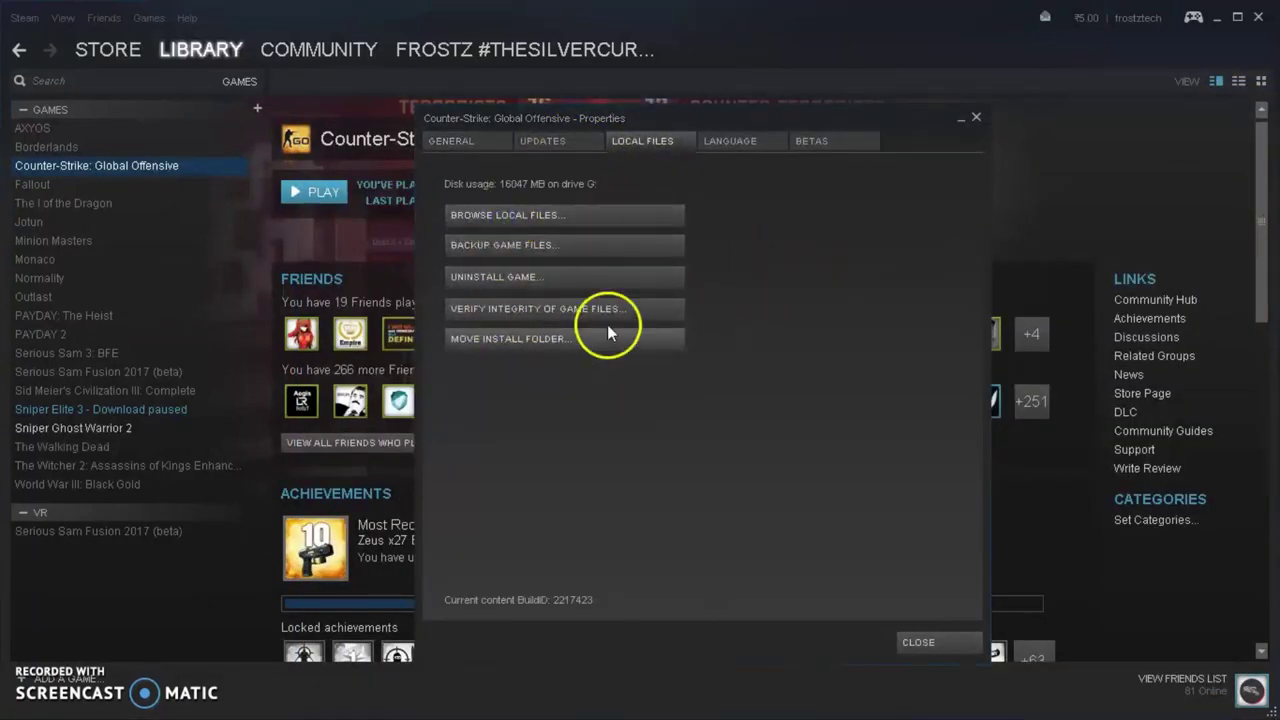
pyautogui.click(1171, 10)
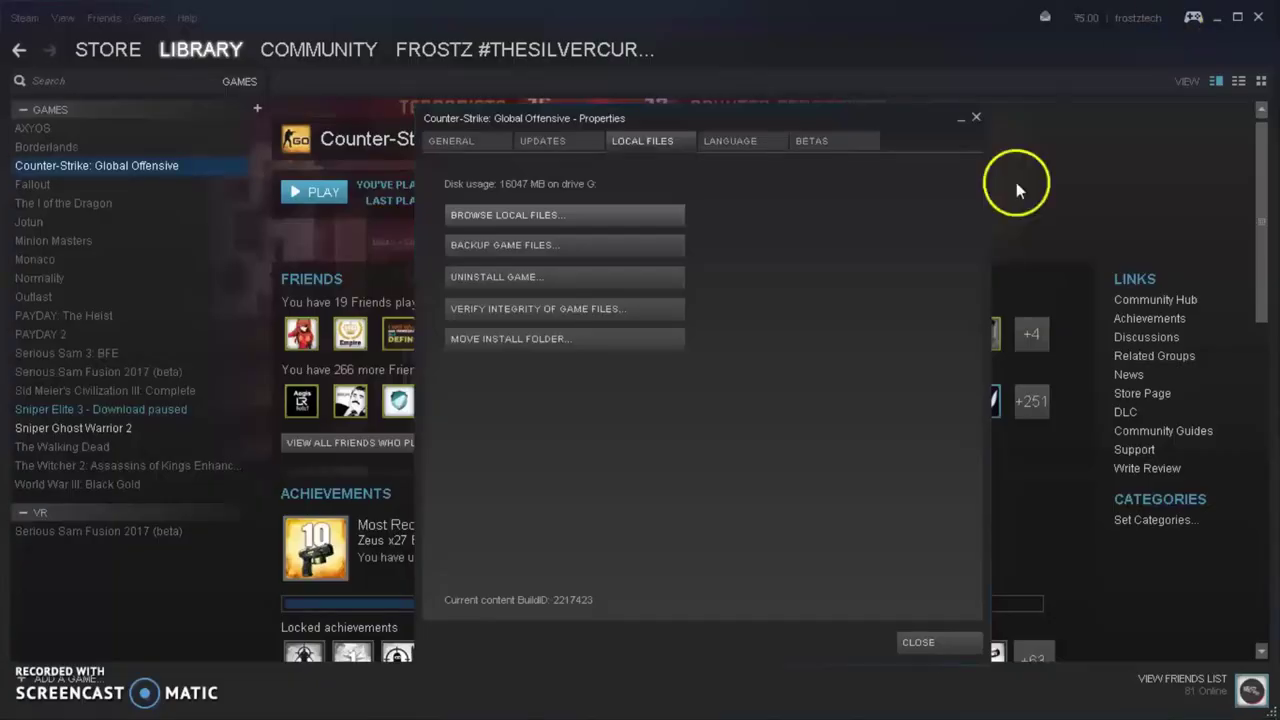
pyautogui.click(958, 648)
pyautogui.click(480, 696)
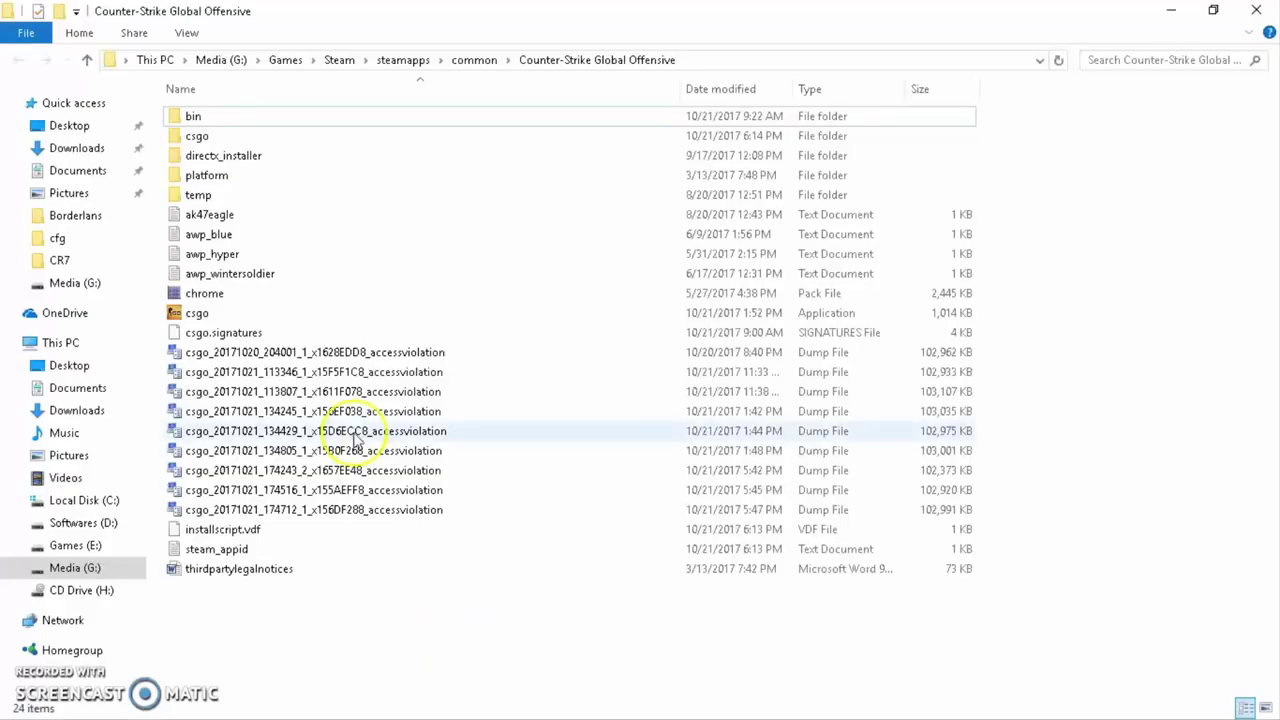
# - Delete all the csgo accessviolation dump files from the game folder and glance into the csgo subfolder
pyautogui.moveTo(945, 354); pyautogui.dragTo(415, 510)
pyautogui.press('Delete')
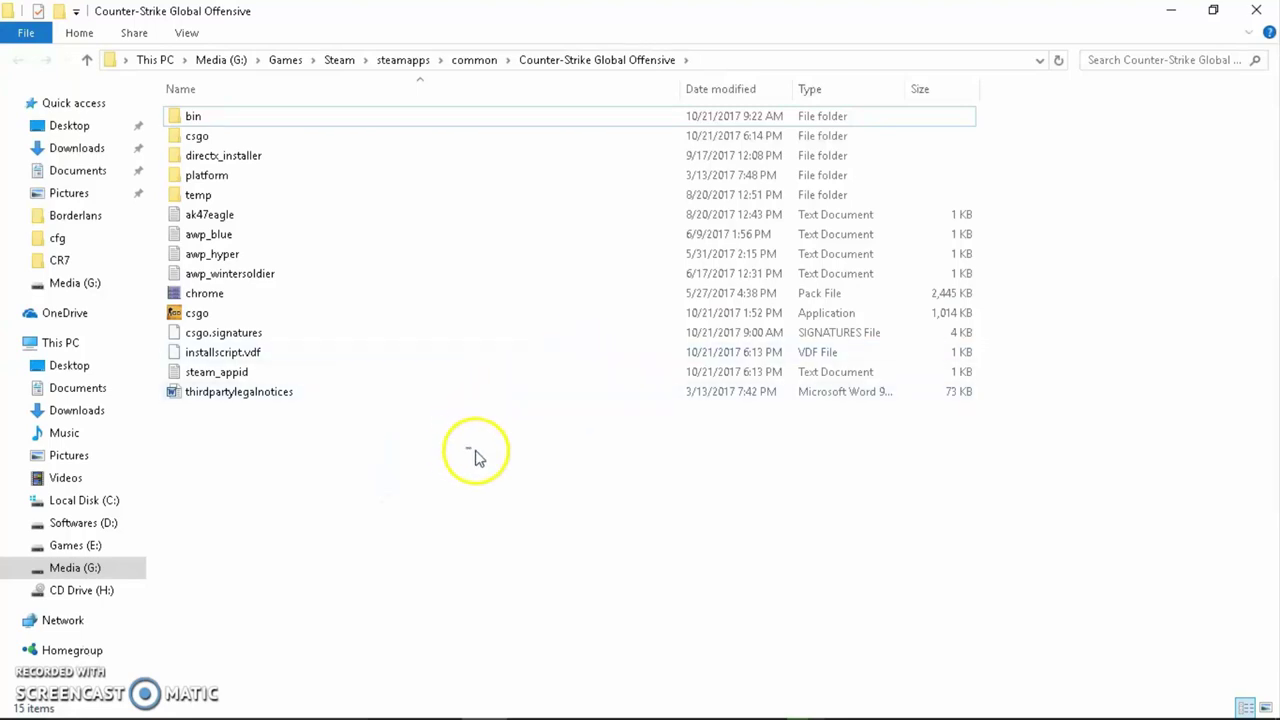
pyautogui.doubleClick(285, 136)
pyautogui.click(18, 59)
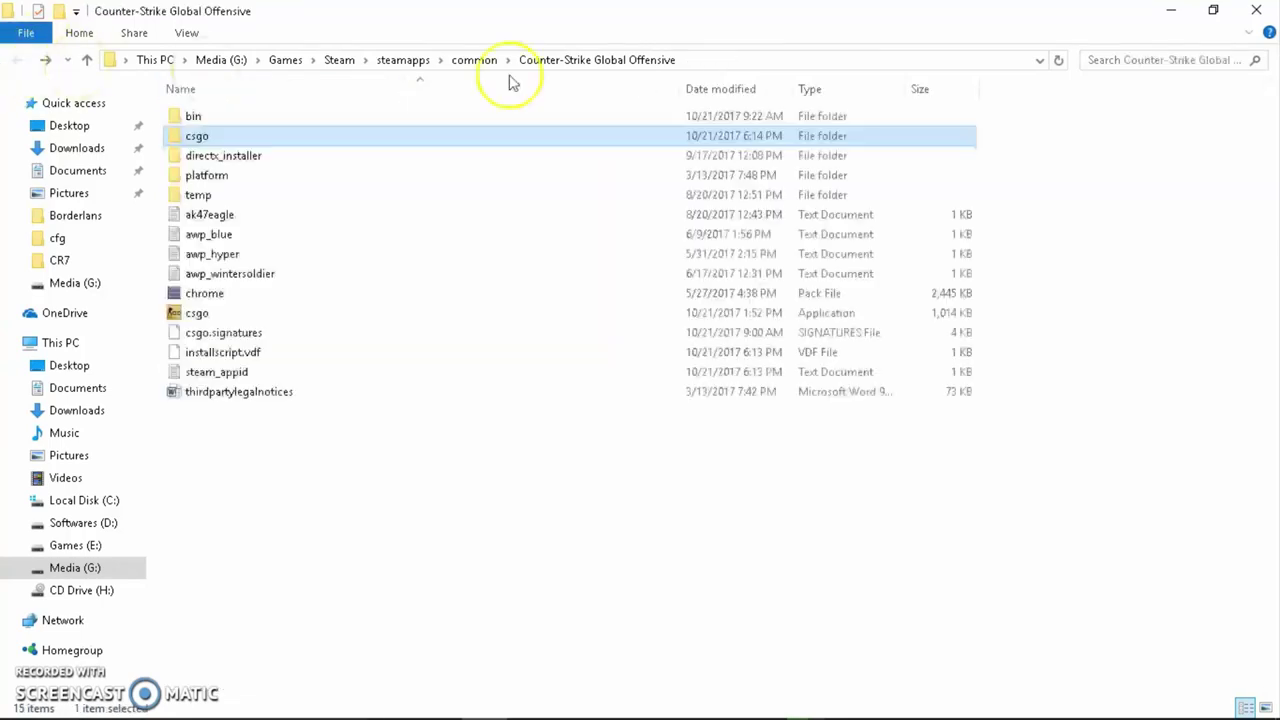
pyautogui.click(458, 59)
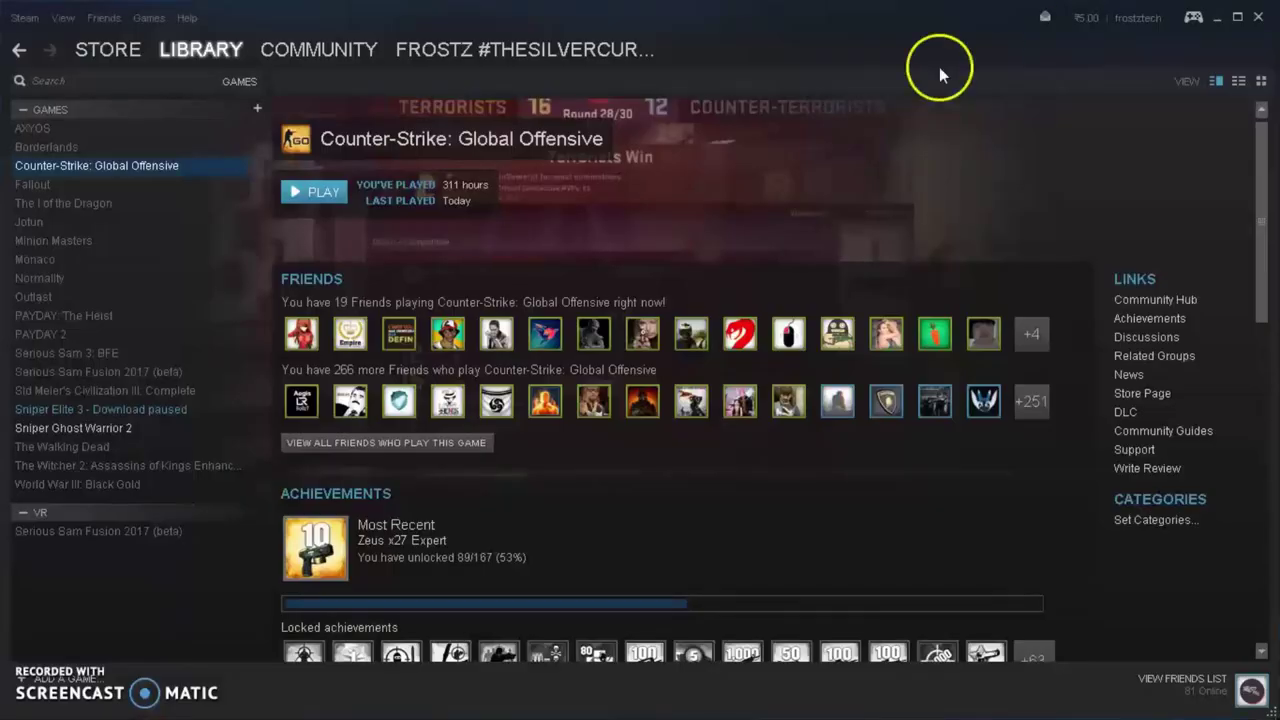
# - From the desktop, browse to Media (G:) > Games > Steam > steamapps > common > Counter-Strike Global Offensive > csgo and select the cfg folder
pyautogui.click(1220, 19)
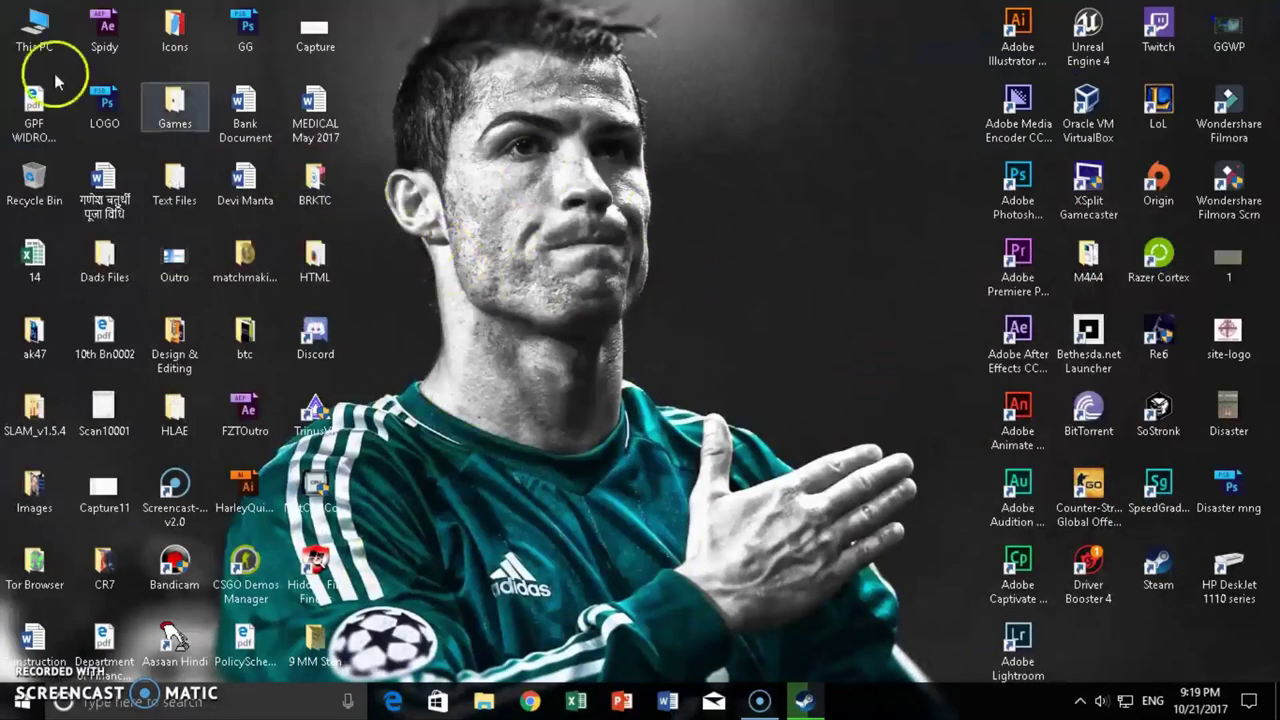
pyautogui.doubleClick(40, 34)
pyautogui.doubleClick(257, 335)
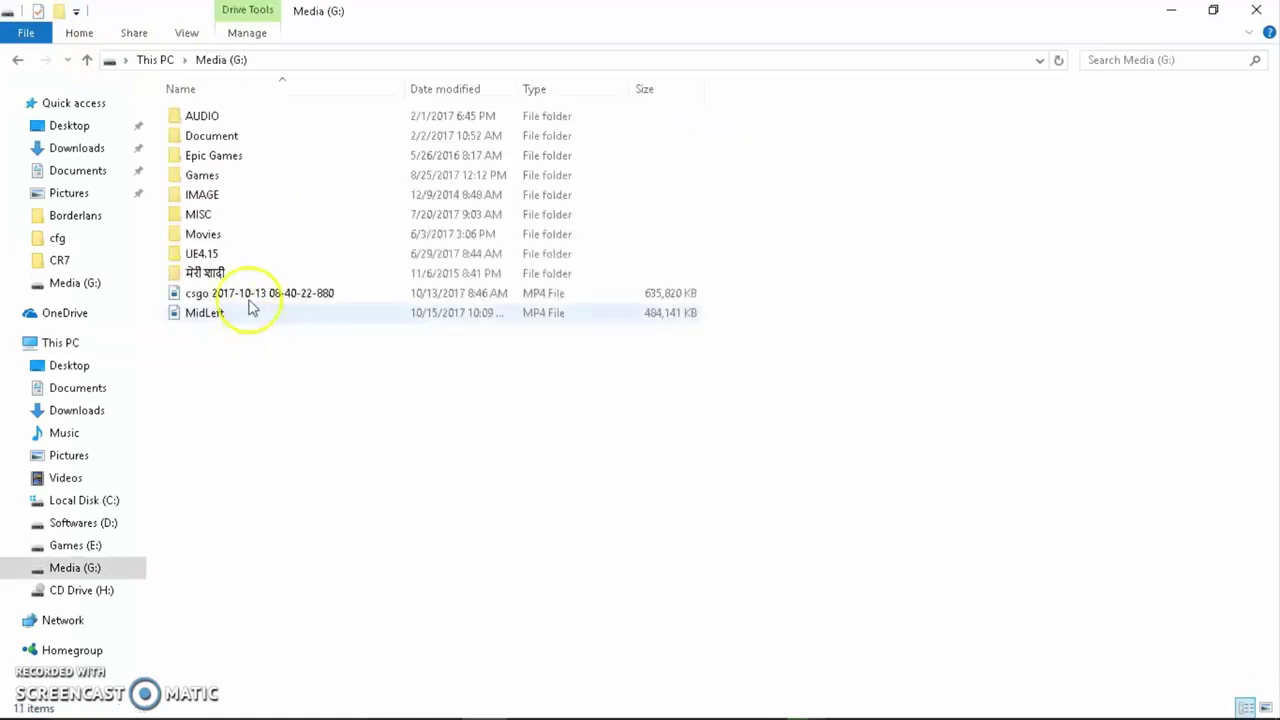
pyautogui.doubleClick(224, 178)
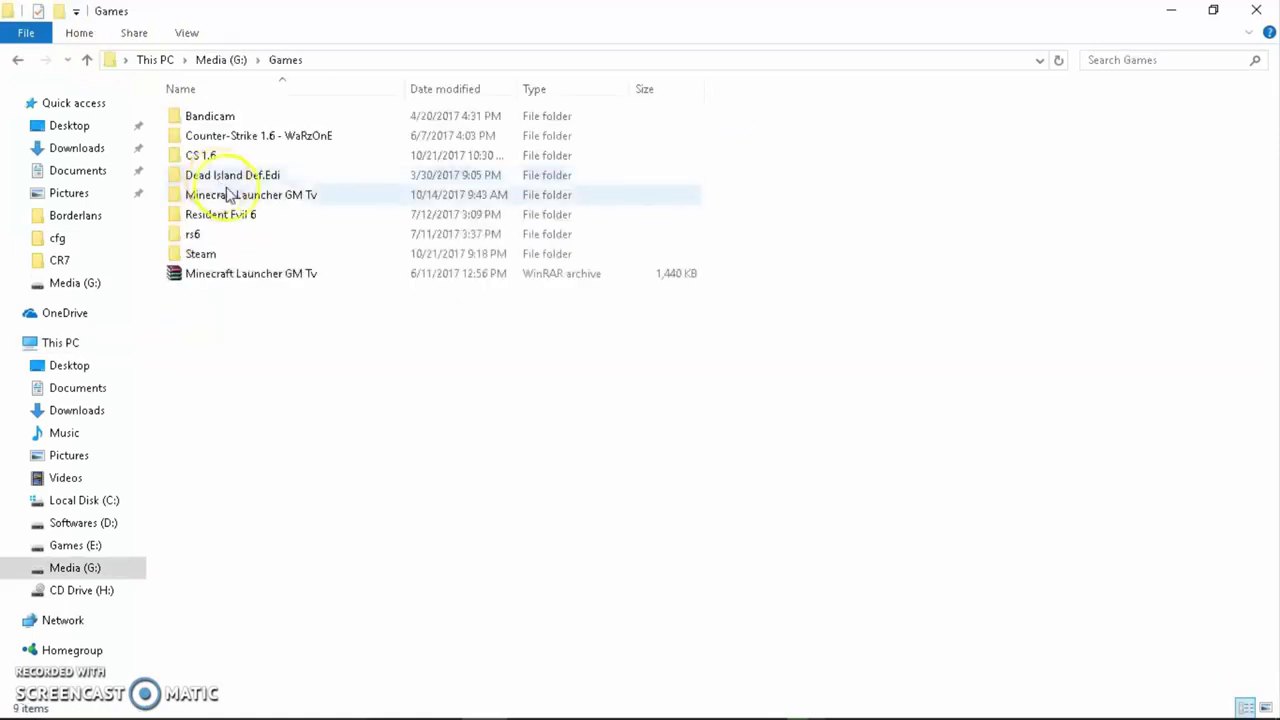
pyautogui.doubleClick(200, 254)
pyautogui.doubleClick(266, 490)
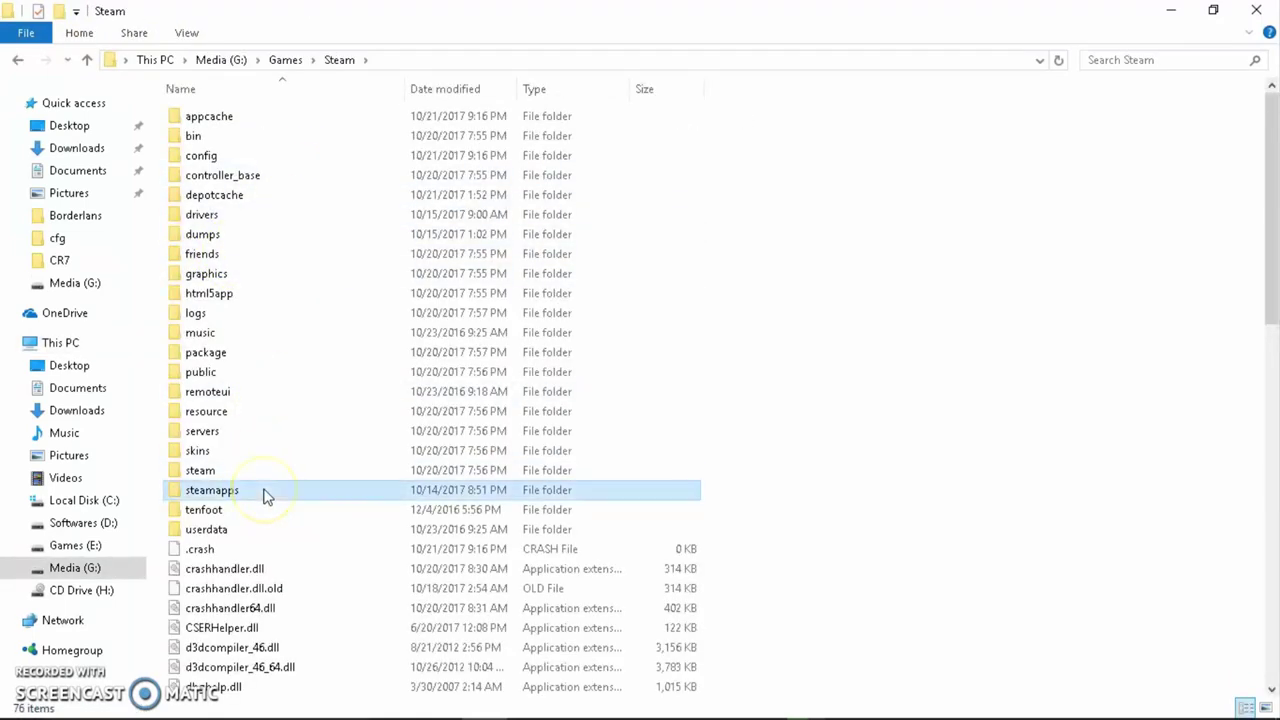
pyautogui.doubleClick(250, 116)
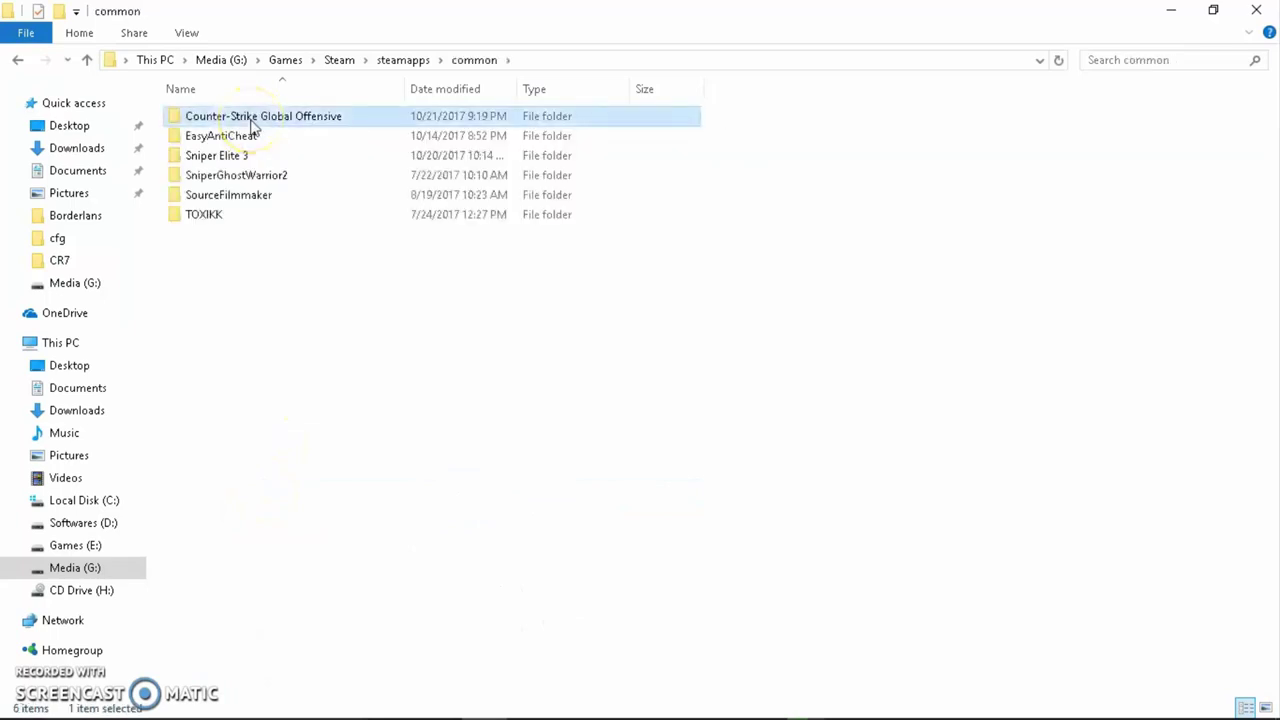
pyautogui.doubleClick(251, 120)
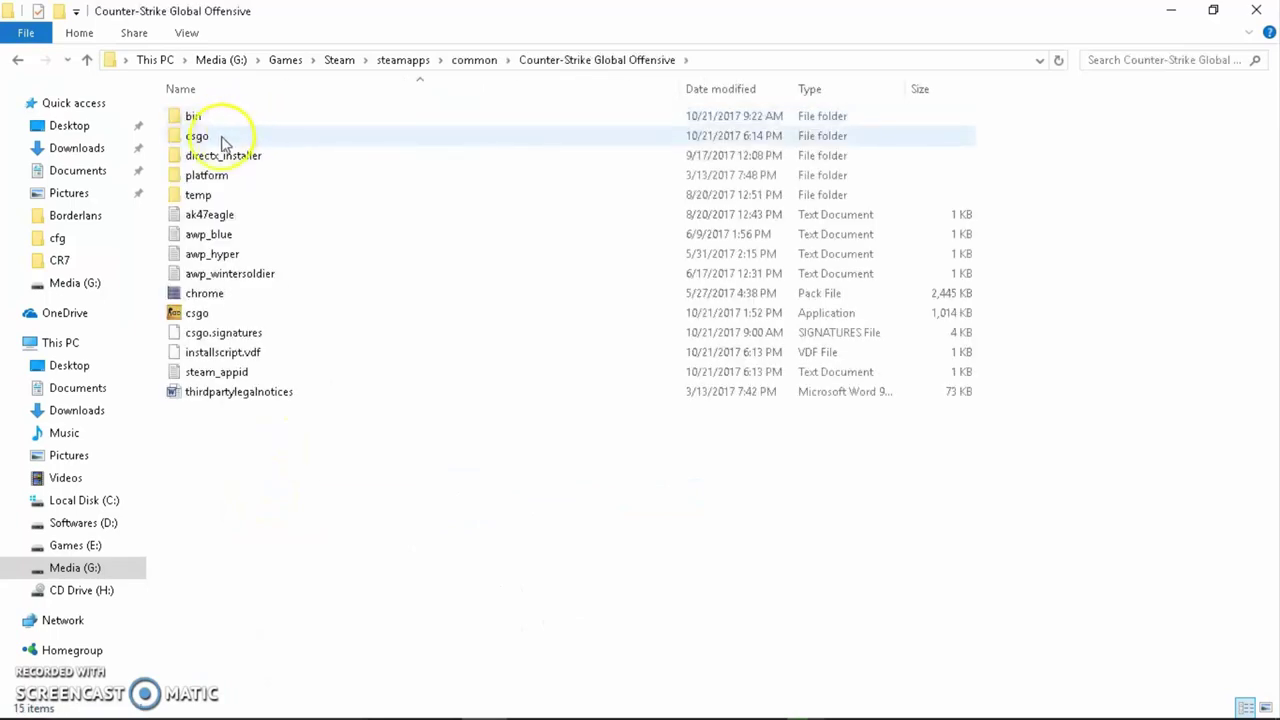
pyautogui.doubleClick(222, 137)
pyautogui.click(216, 158)
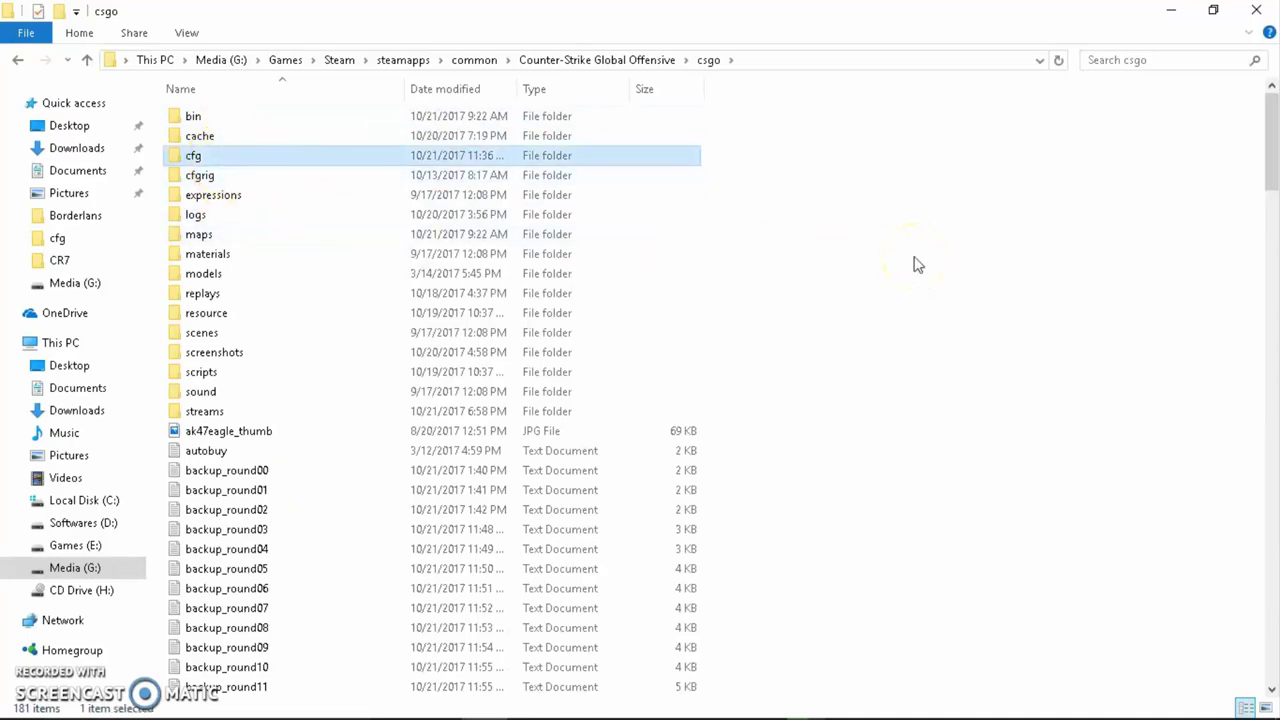
# - Switch back to Steam and show the local files options in the Counter-Strike: Global Offensive properties
pyautogui.click(806, 703)
pyautogui.moveTo(200, 49)
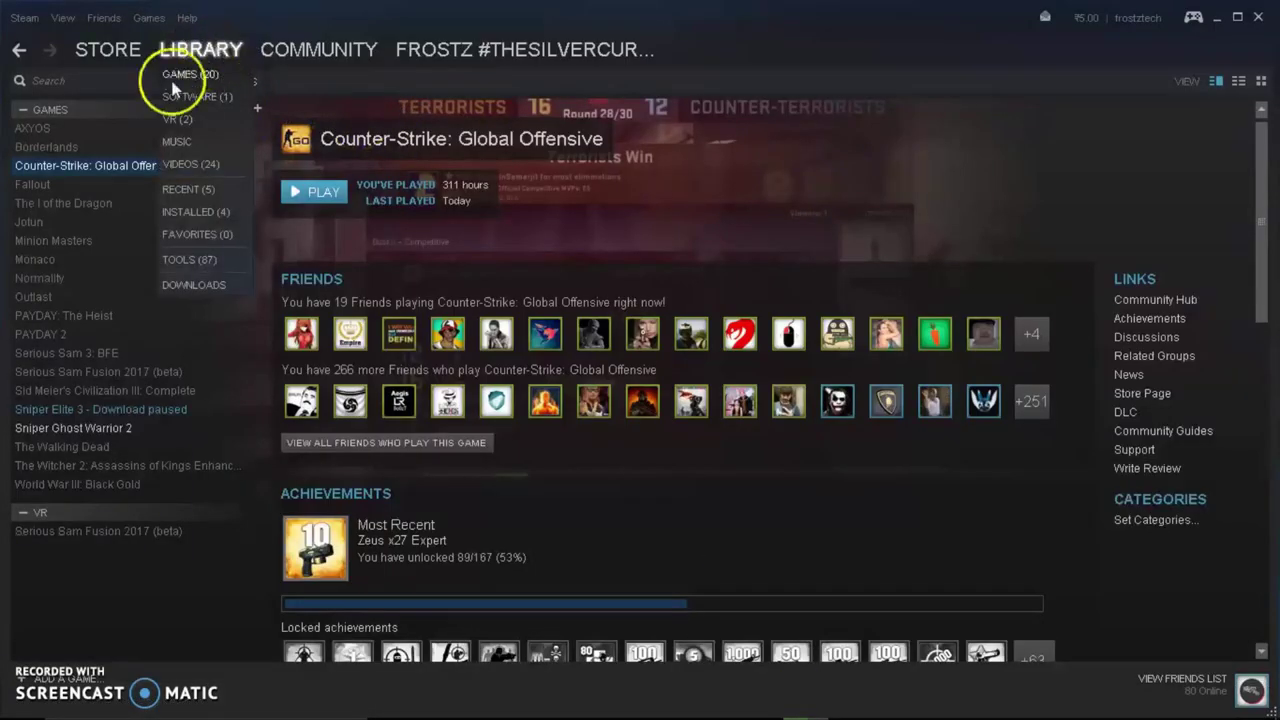
pyautogui.rightClick(75, 164)
pyautogui.click(124, 430)
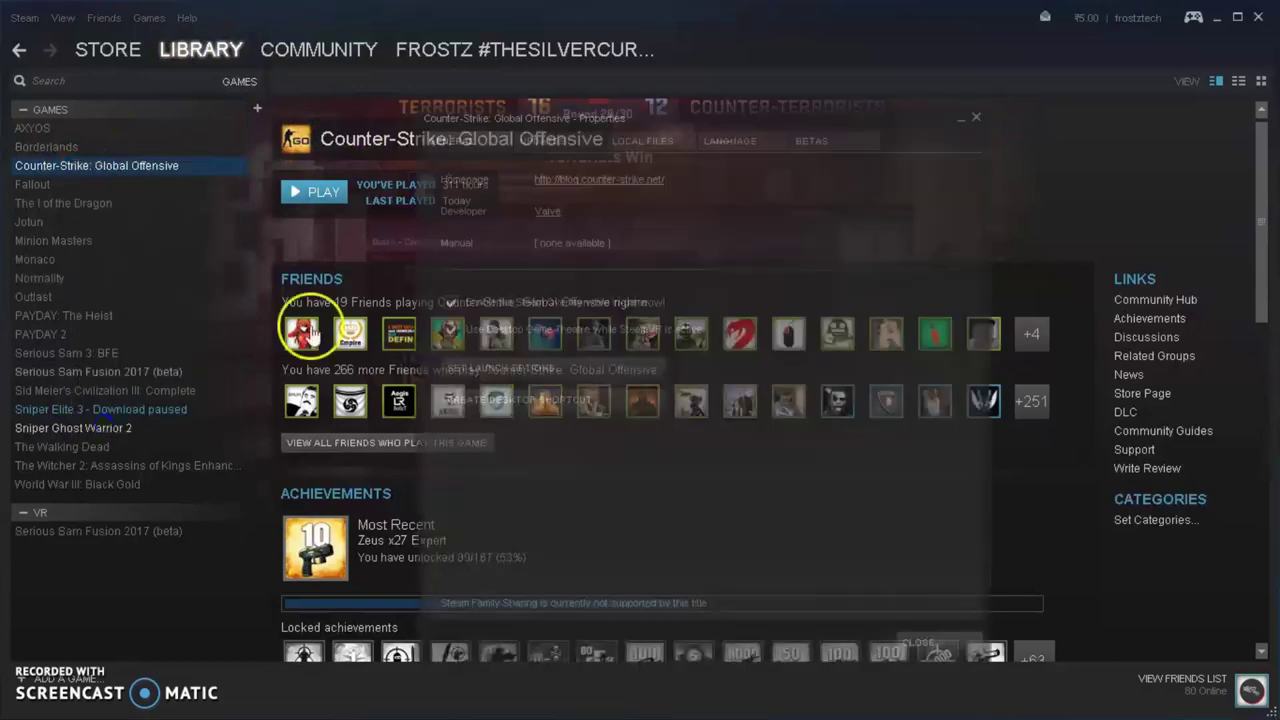
pyautogui.click(640, 141)
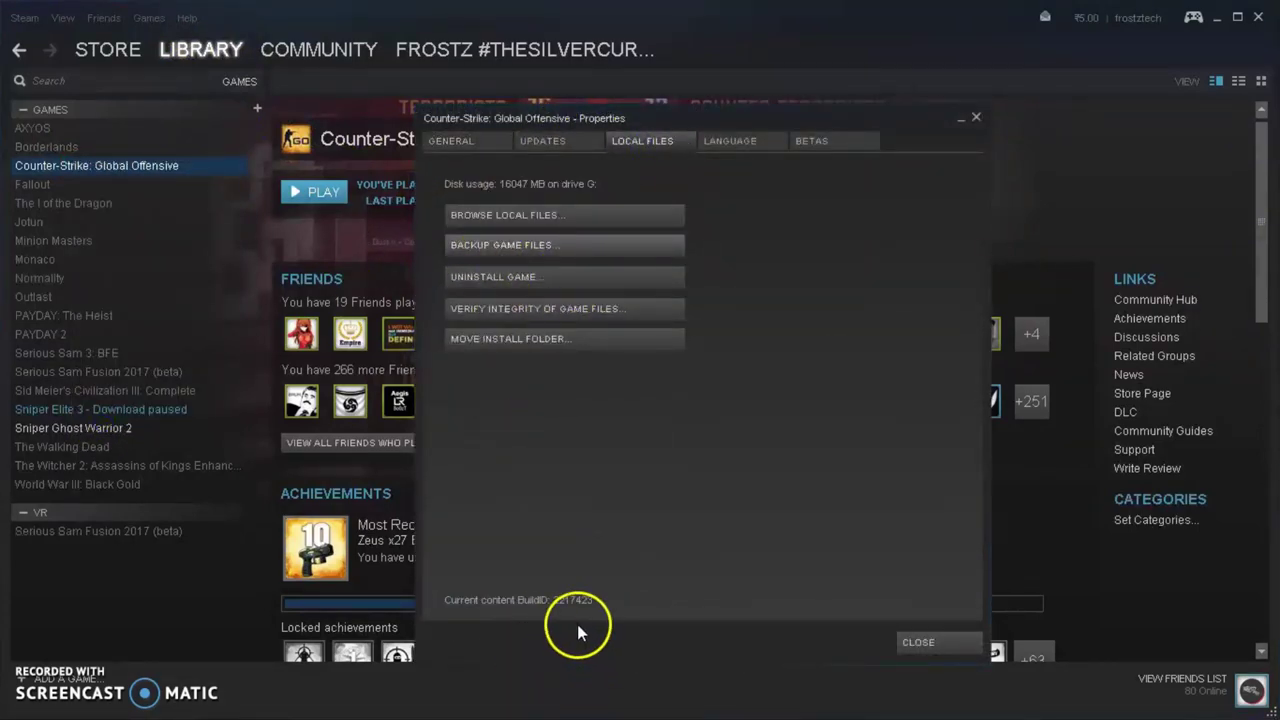
# - Switch to File Explorer, go up to the Counter-Strike Global Offensive folder, and select the csgo application
pyautogui.press('super')
pyautogui.click(557, 688)
pyautogui.hotkey('alt', 'Up')
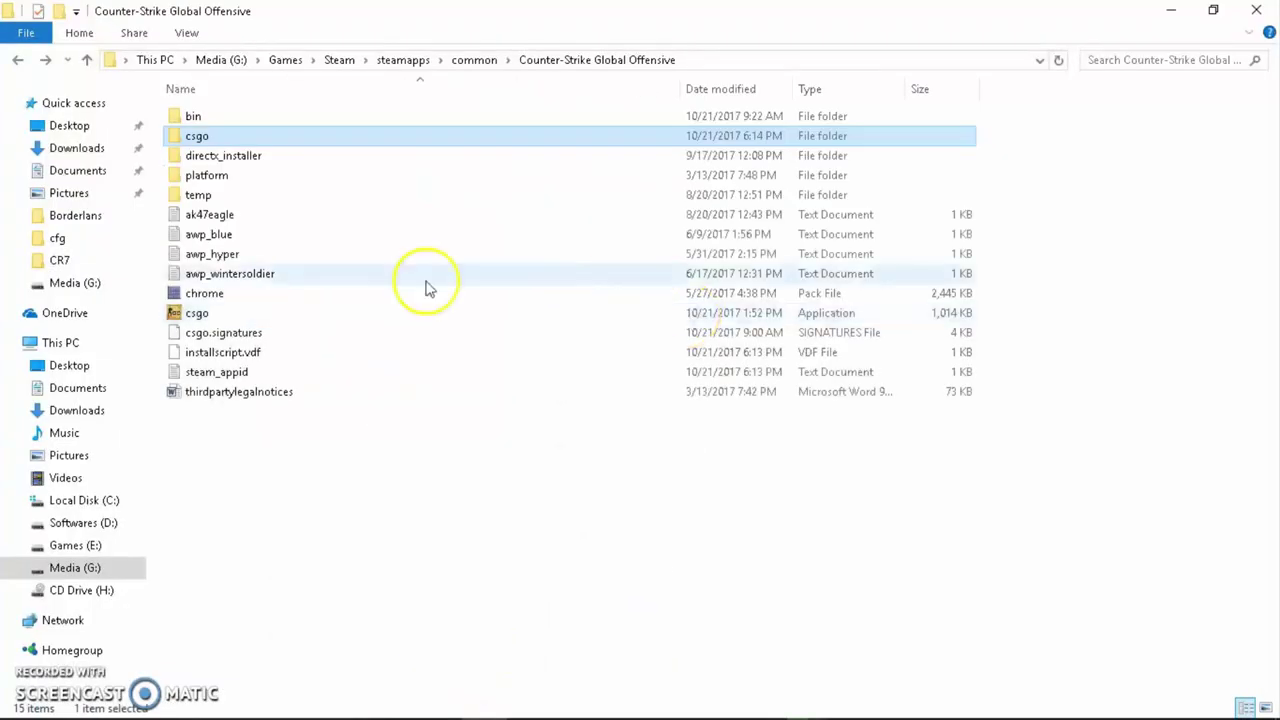
pyautogui.click(205, 314)
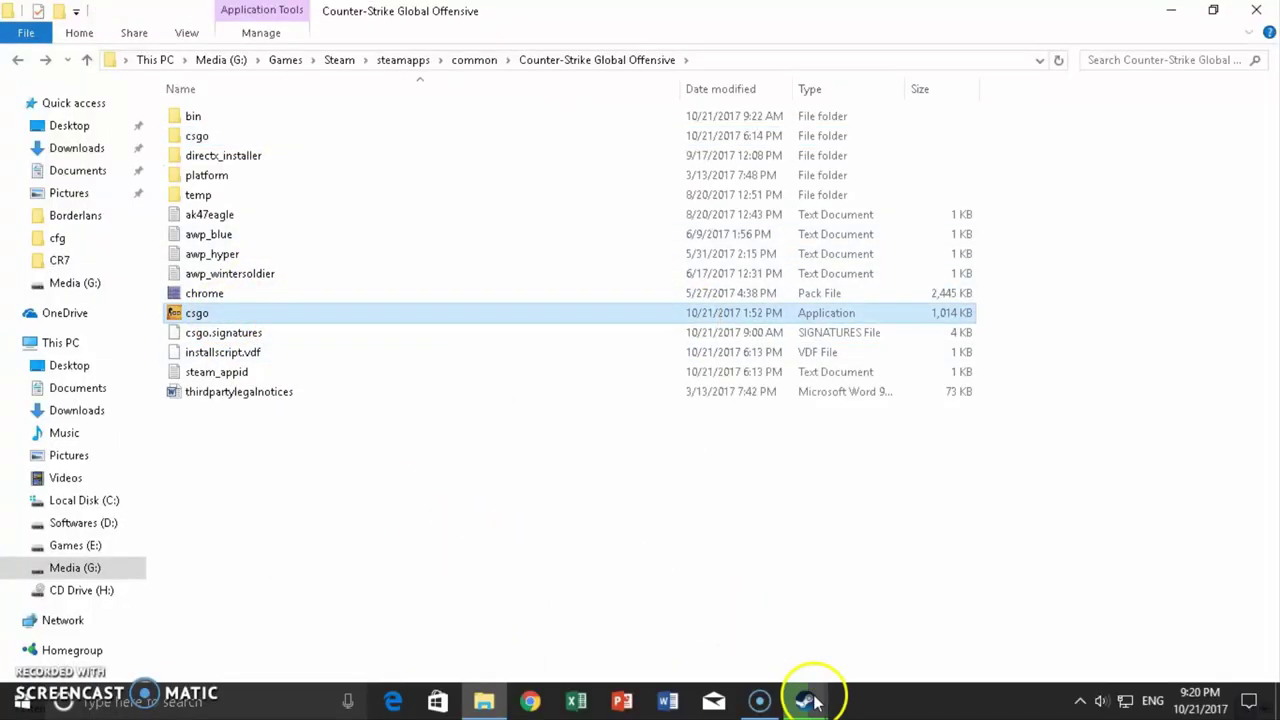
# - View the option to verify the integrity of game files in the Steam properties window, and reopen the csgo folder in File Explorer
pyautogui.moveTo(808, 694)
pyautogui.click(886, 591)
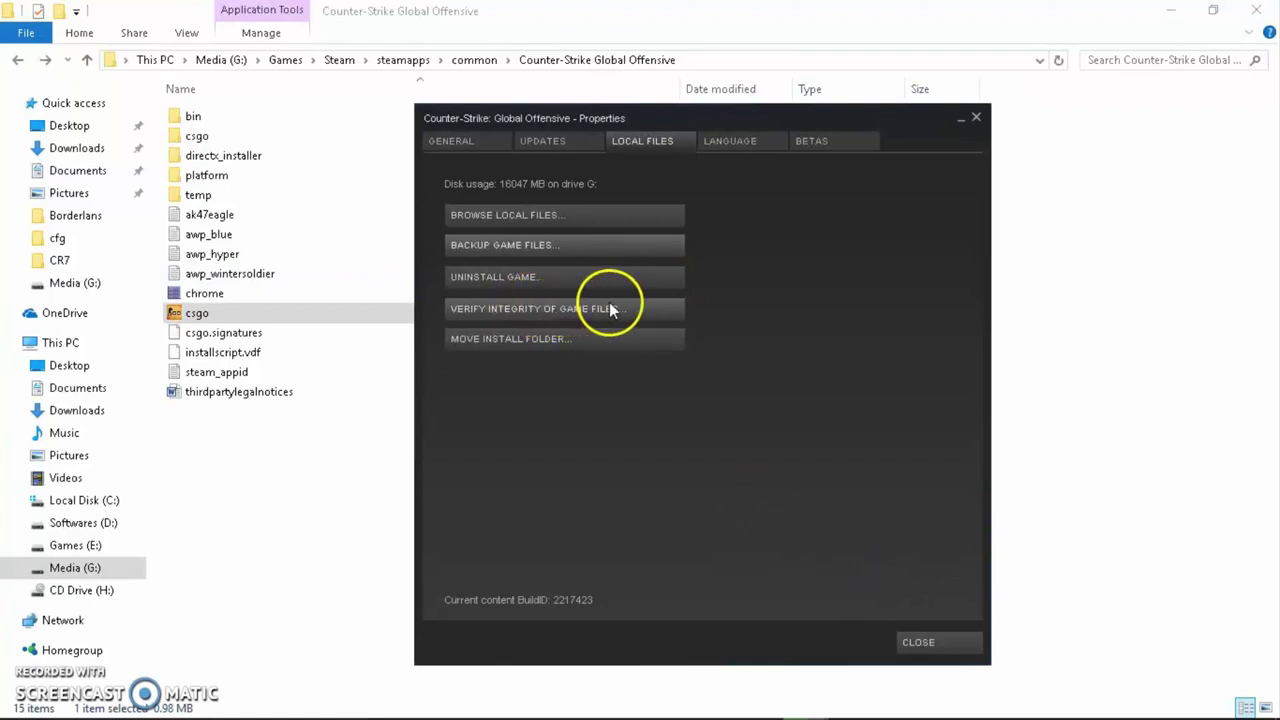
pyautogui.doubleClick(205, 137)
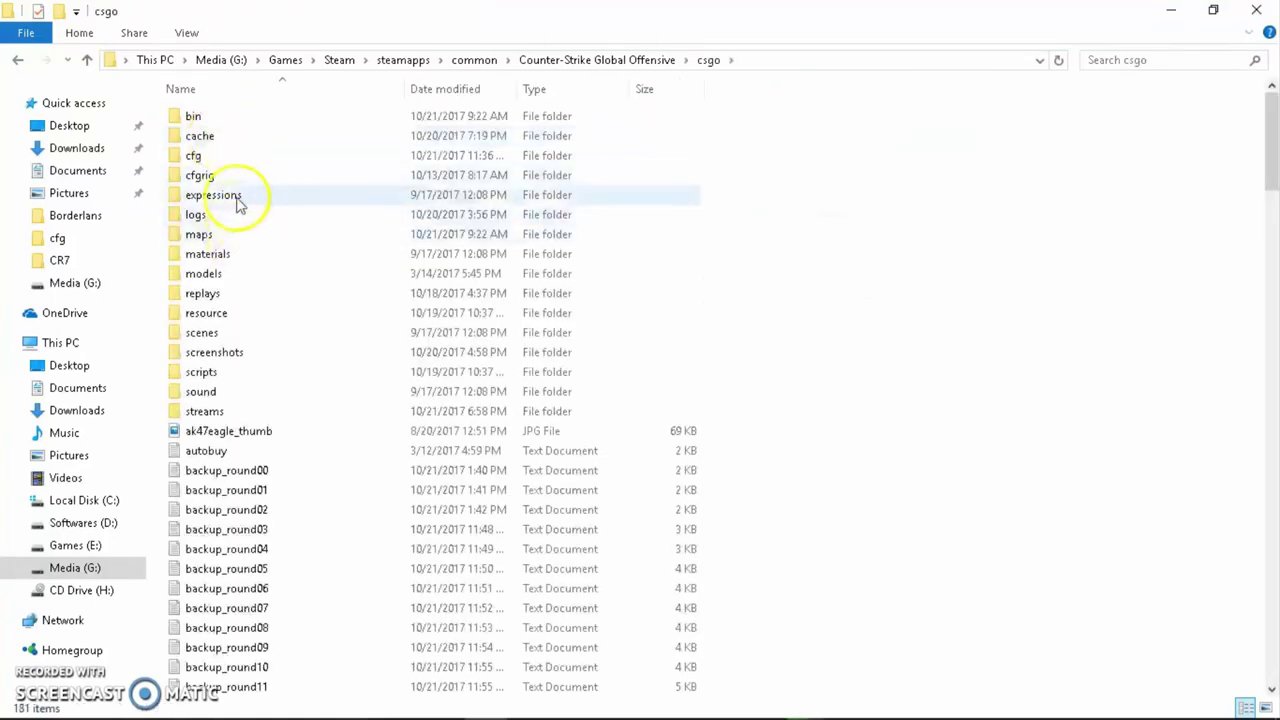
# - View the properties of the cfg folder inside csgo, close them, and return to the Counter-Strike Global Offensive folder
pyautogui.hotkey('alt', 'Up')
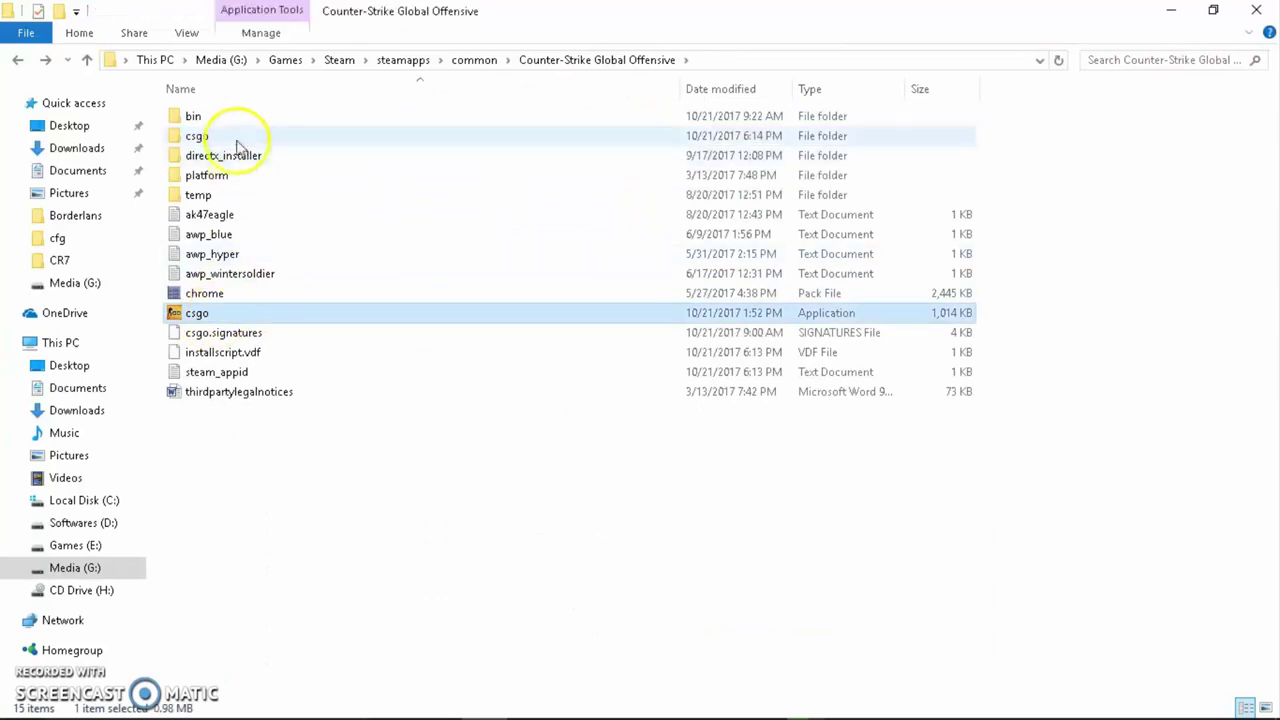
pyautogui.doubleClick(229, 137)
pyautogui.click(209, 155)
pyautogui.rightClick(232, 152)
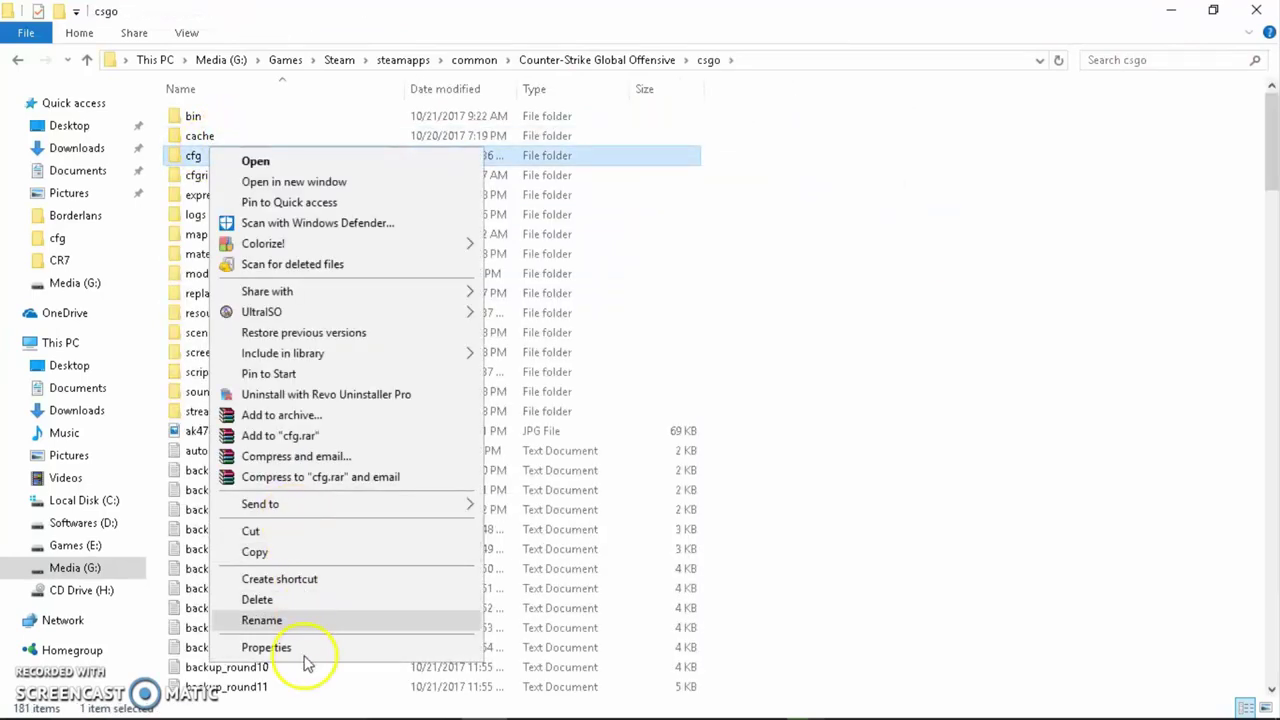
pyautogui.click(292, 648)
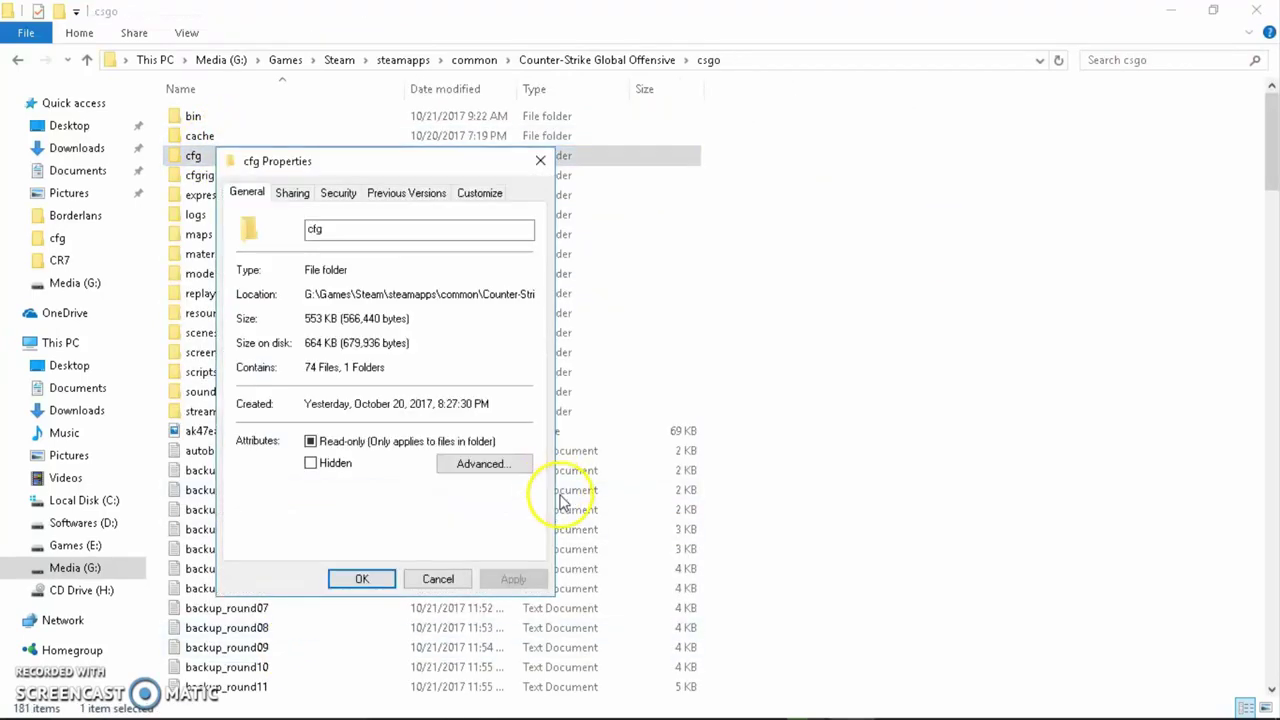
pyautogui.click(436, 579)
pyautogui.hotkey('alt', 'Up')
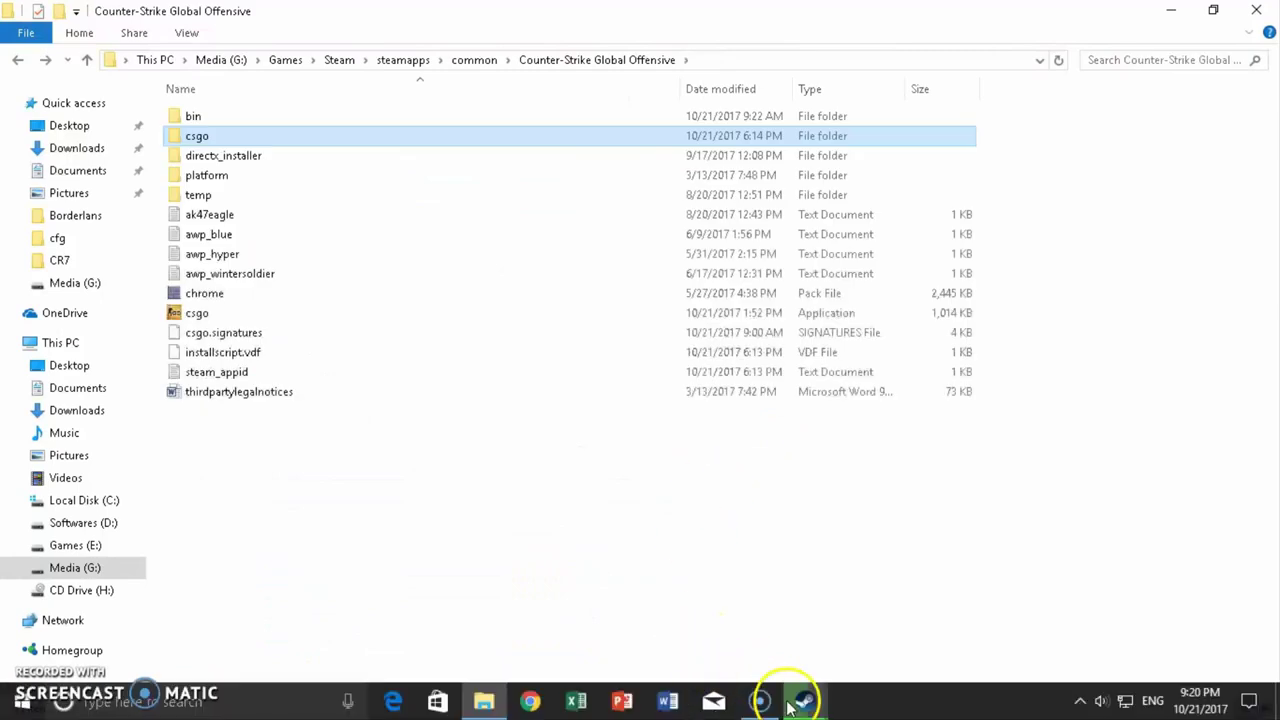
# - Switch to Steam, close the Counter-Strike: Global Offensive properties, and return to File Explorer
pyautogui.moveTo(805, 700)
pyautogui.click(915, 620)
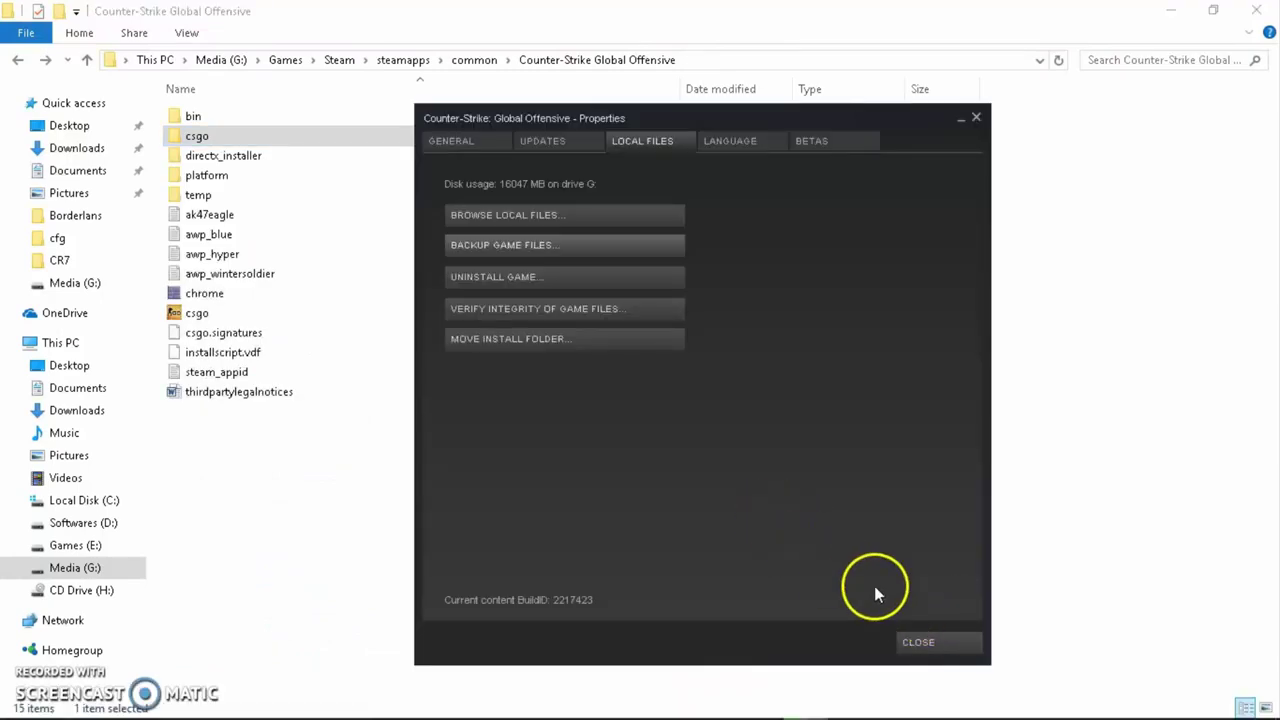
pyautogui.click(916, 642)
pyautogui.click(829, 707)
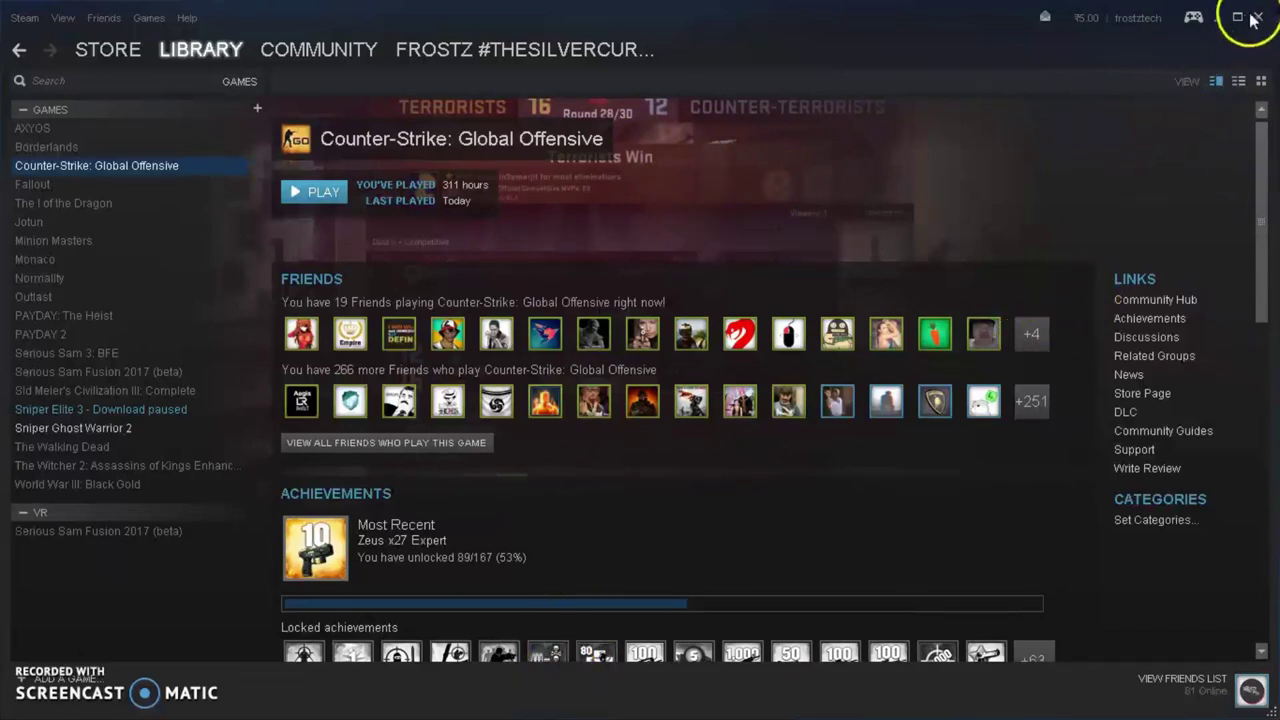
pyautogui.press('super')
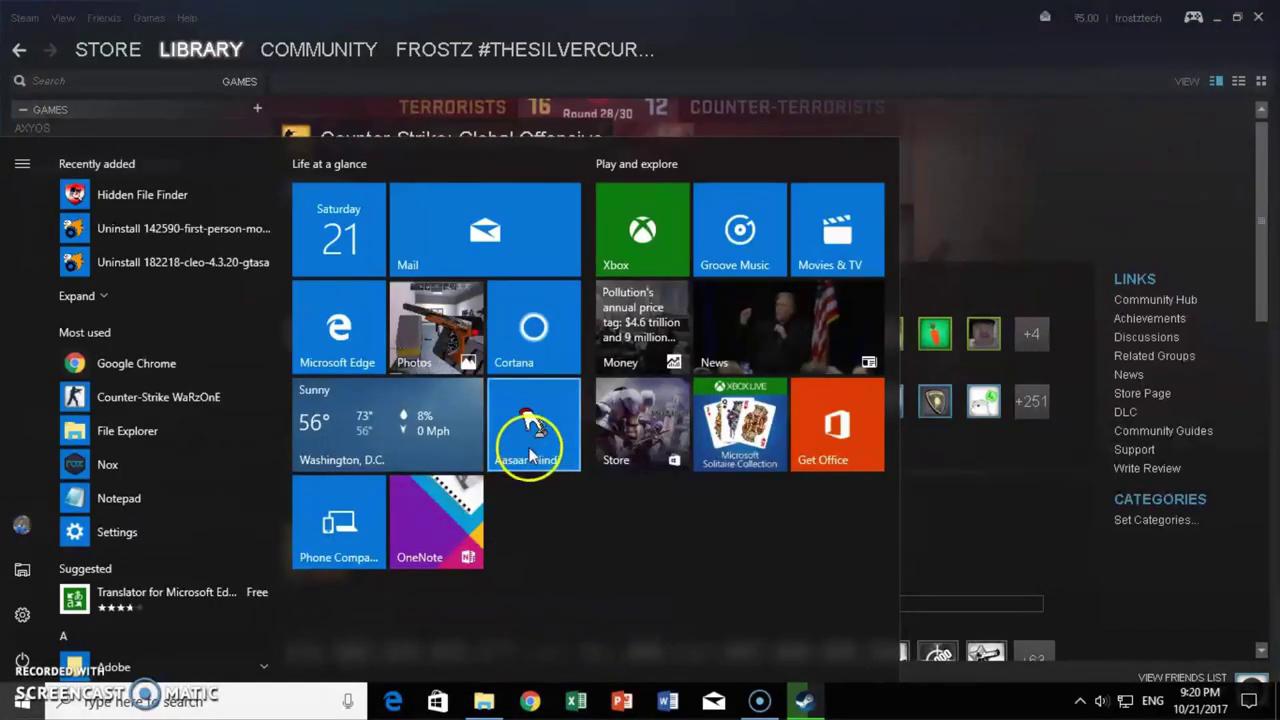
pyautogui.click(484, 702)
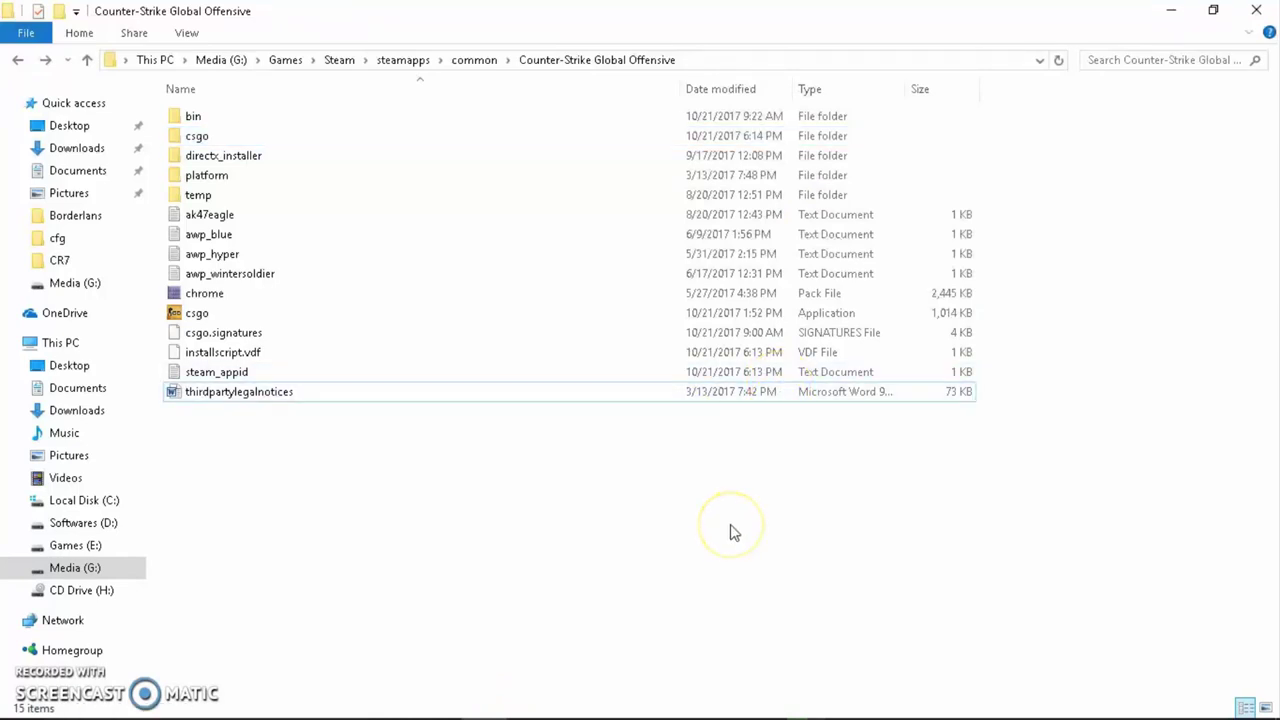
# - Go up from the game folder to the main Steam folder and open its userdata folder
pyautogui.hotkey('alt', 'Up')
pyautogui.hotkey('alt', 'Up')
pyautogui.hotkey('alt', 'Up')
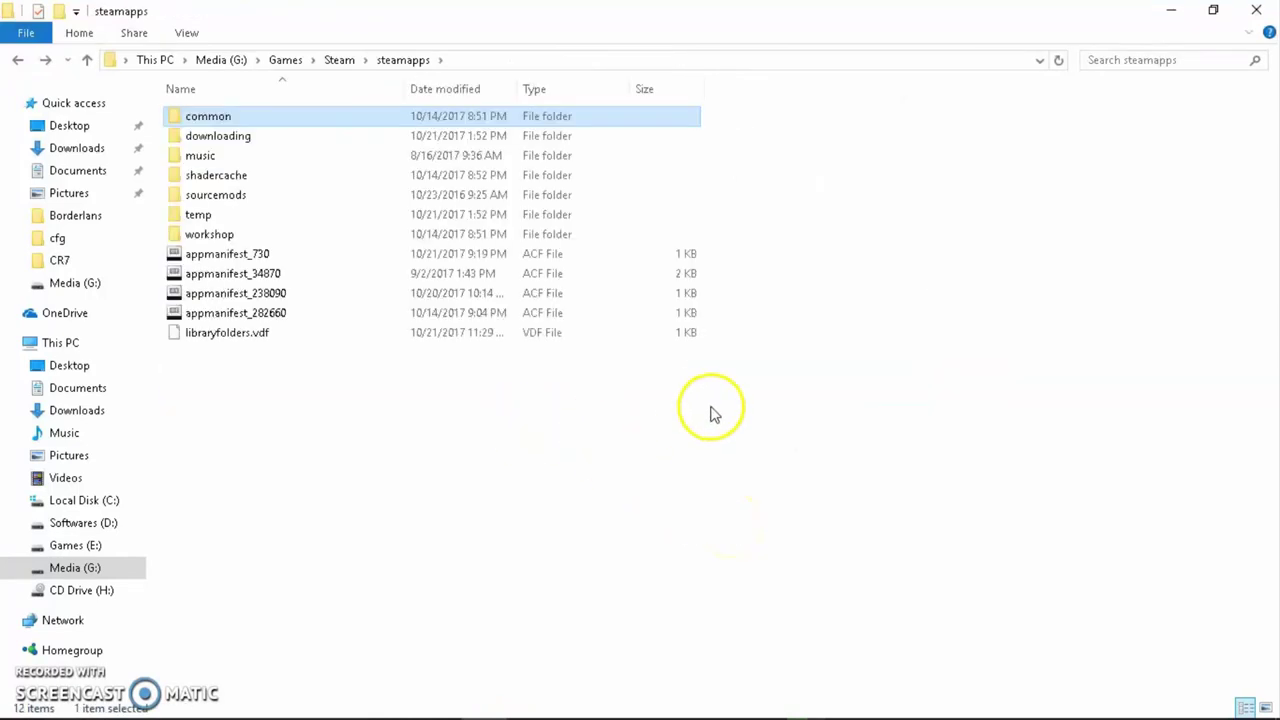
pyautogui.click(710, 428)
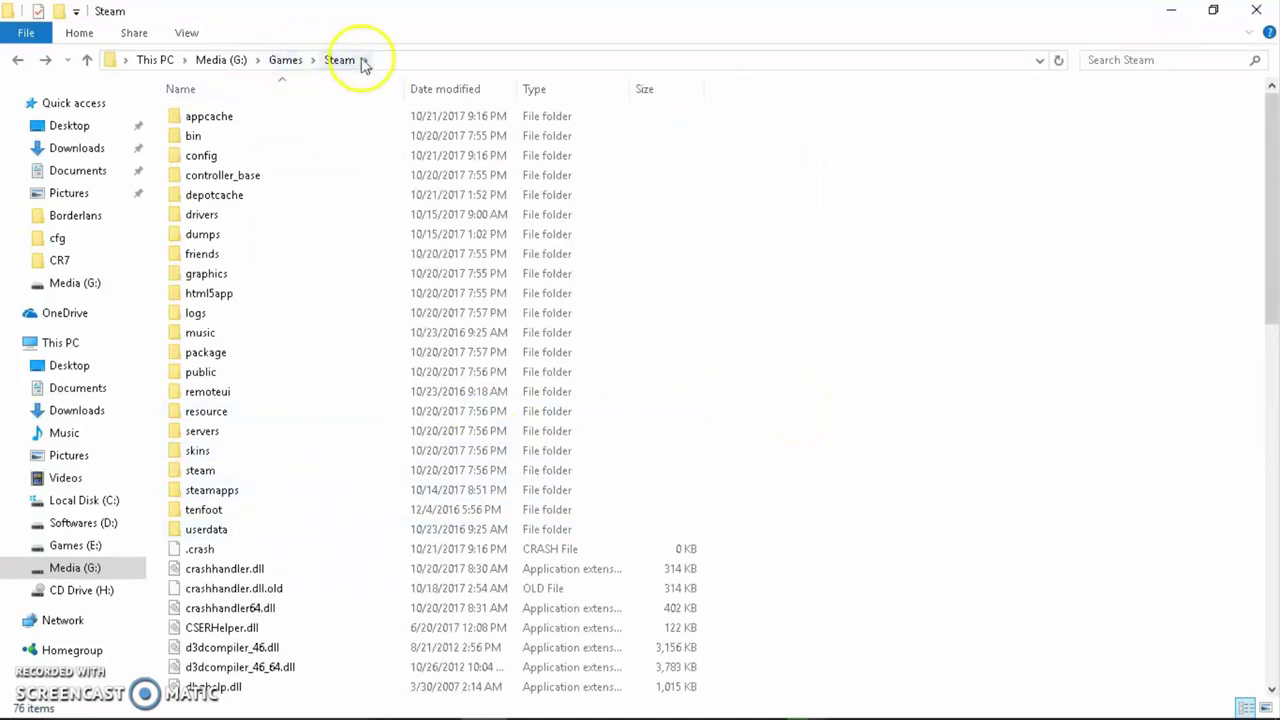
pyautogui.doubleClick(234, 533)
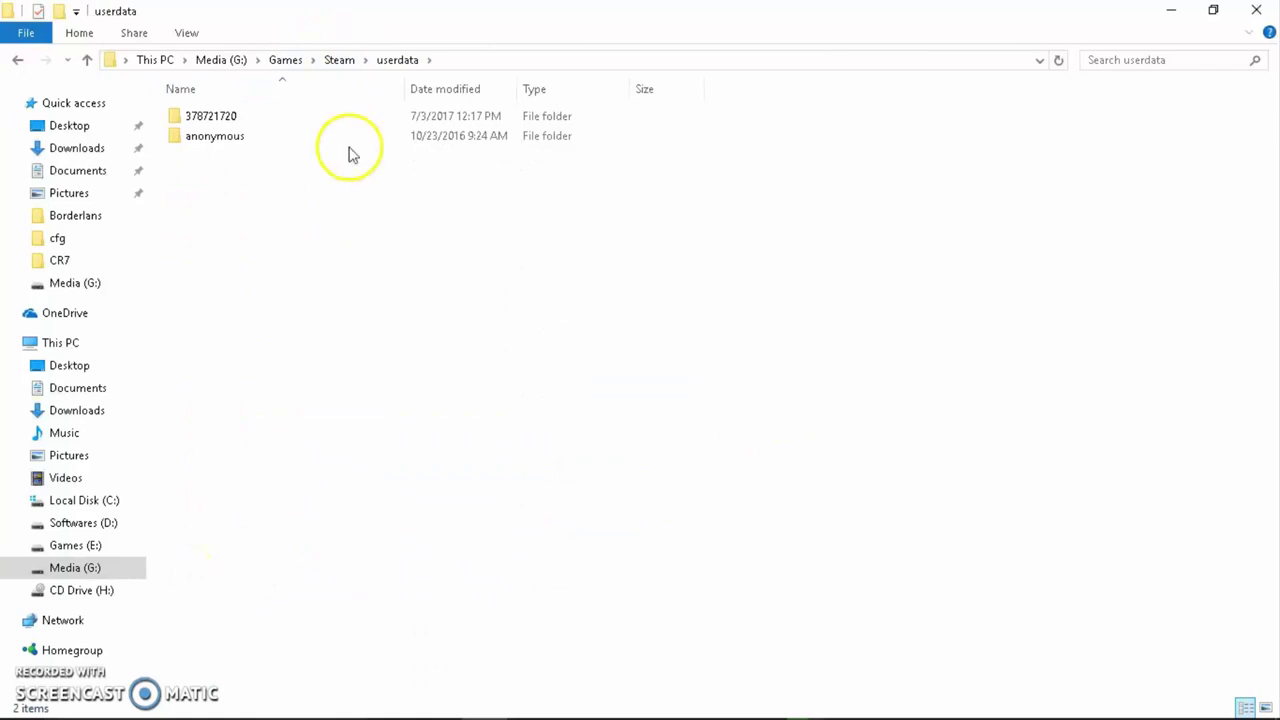
# - Look inside the config folder under anonymous and return to the userdata folder
pyautogui.doubleClick(277, 135)
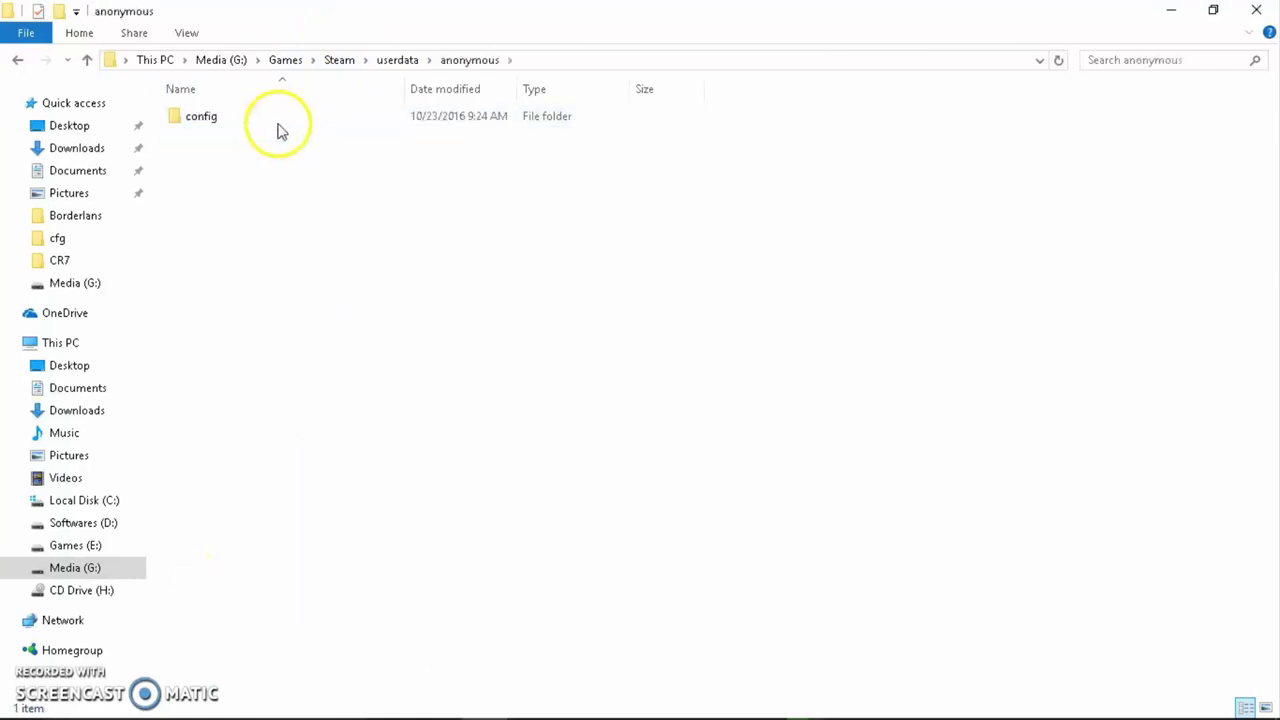
pyautogui.doubleClick(281, 120)
pyautogui.press('BackSpace')
pyautogui.press('BackSpace')
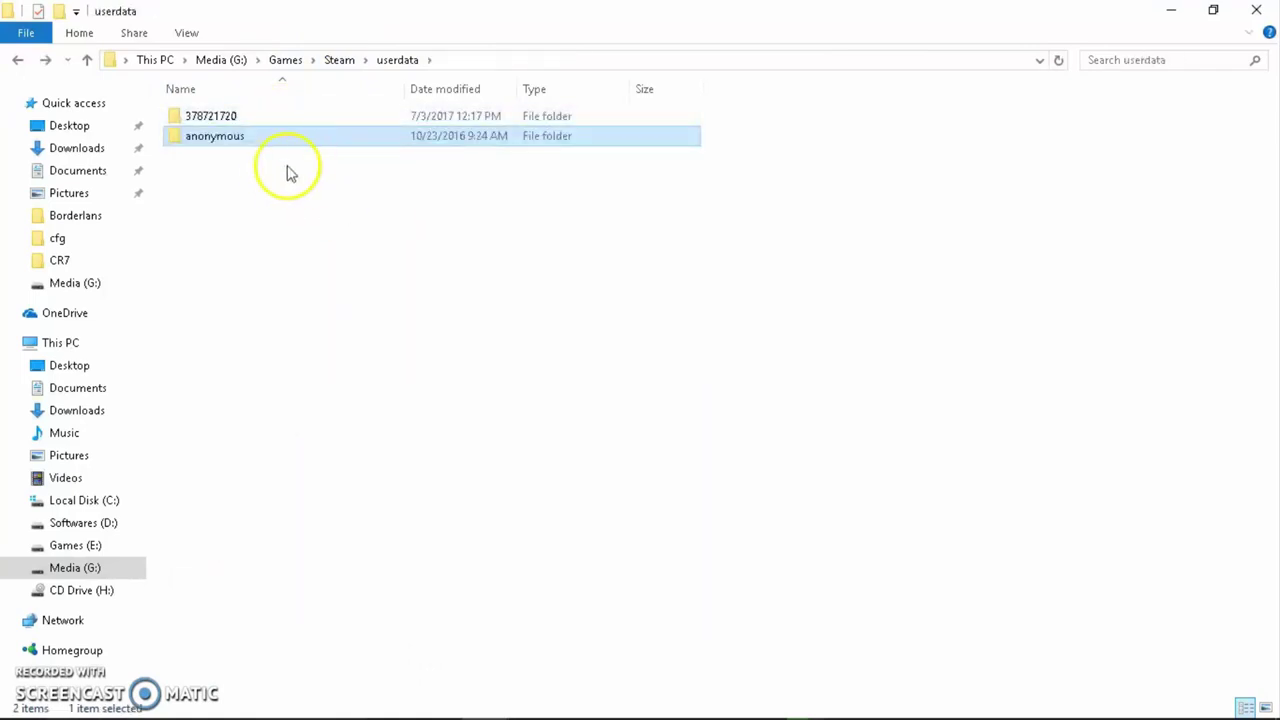
# - Open the numbered account folder in userdata, browse to 730 > local > cfg, and point out the config file
pyautogui.doubleClick(260, 120)
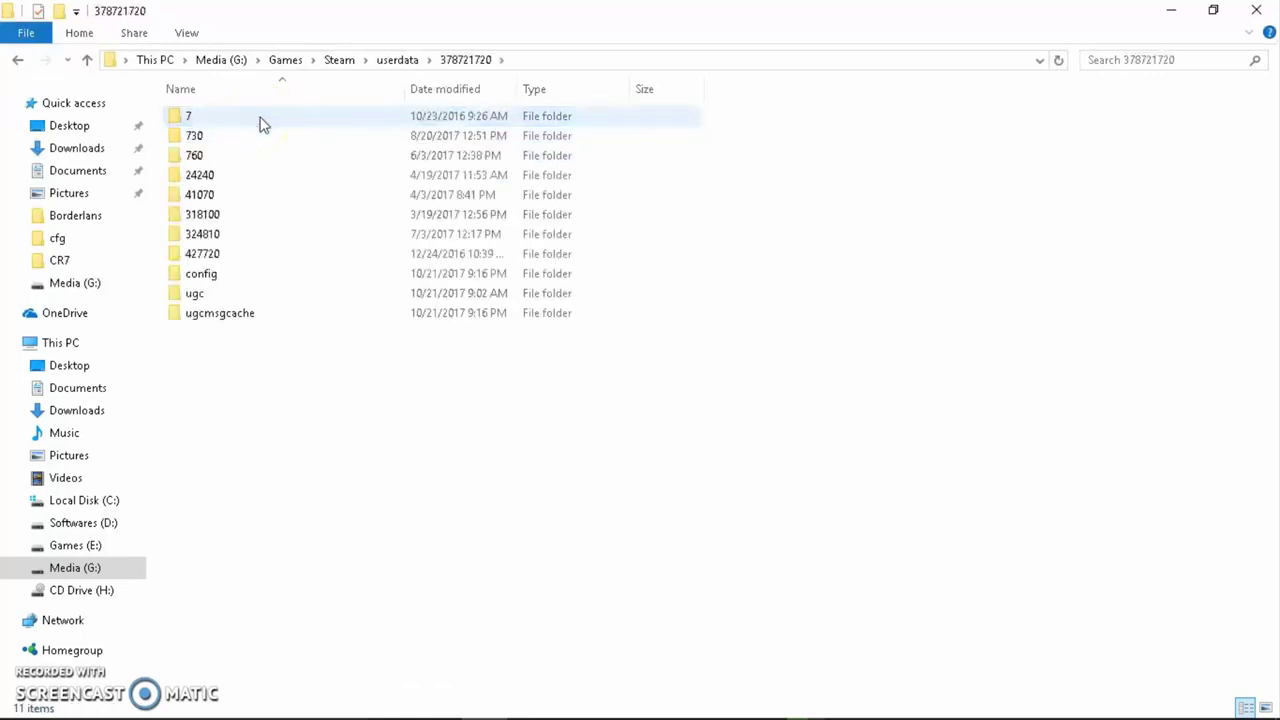
pyautogui.click(391, 198)
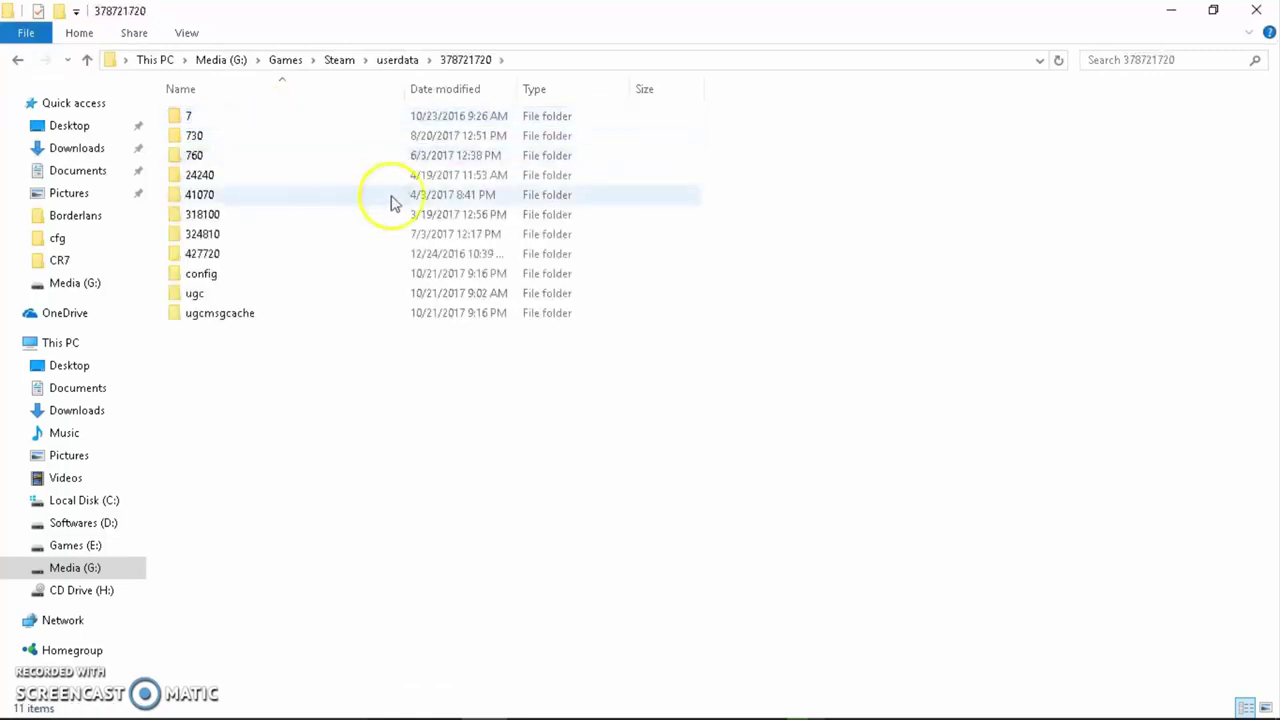
pyautogui.click(266, 143)
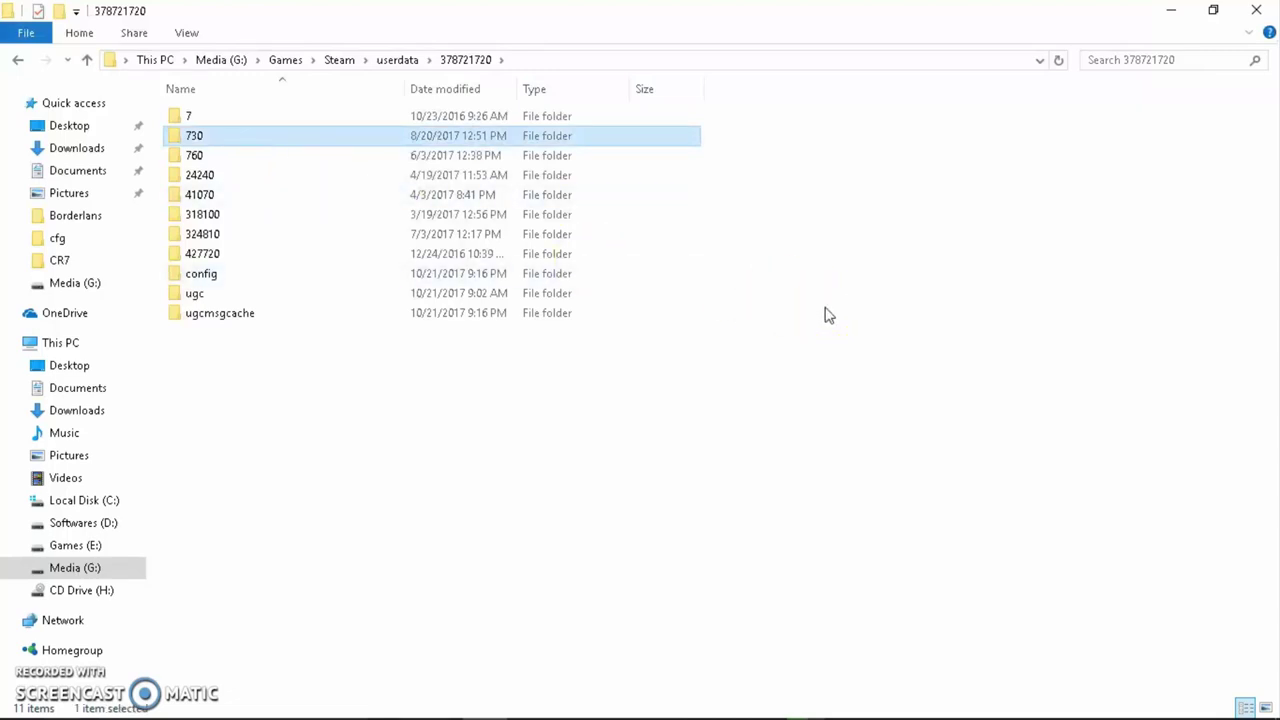
pyautogui.doubleClick(286, 143)
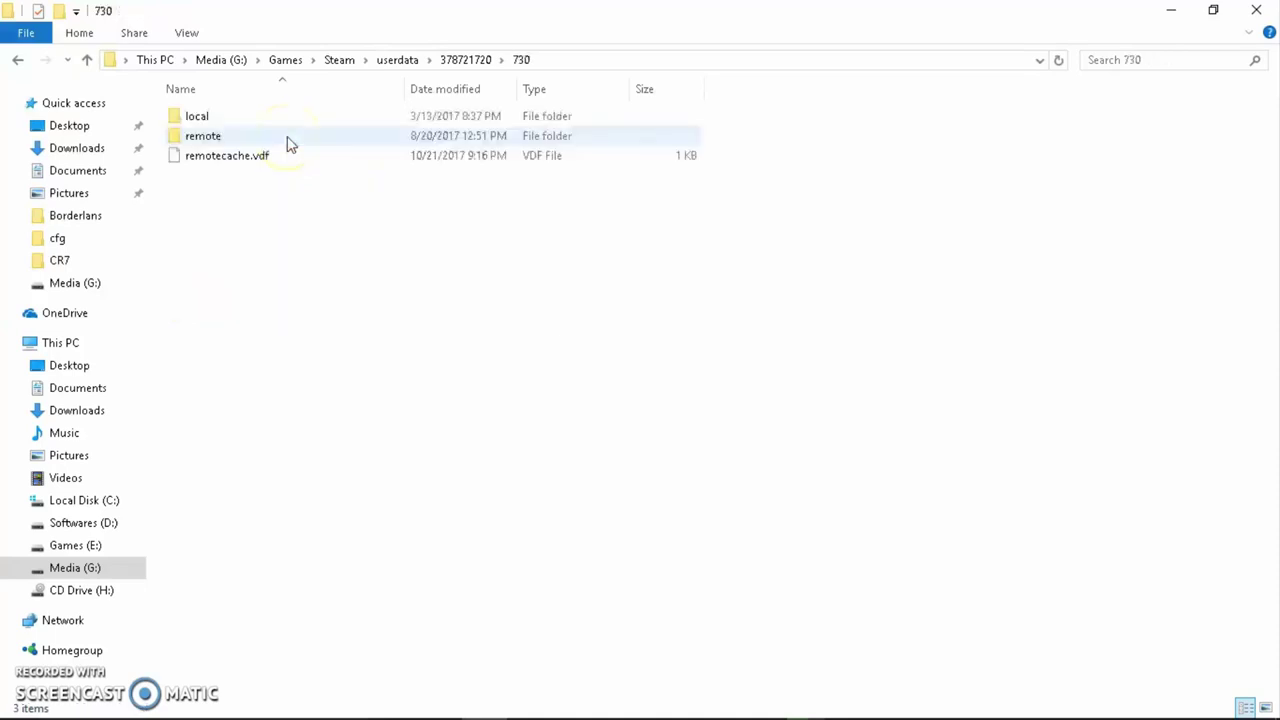
pyautogui.doubleClick(283, 117)
pyautogui.doubleClick(283, 117)
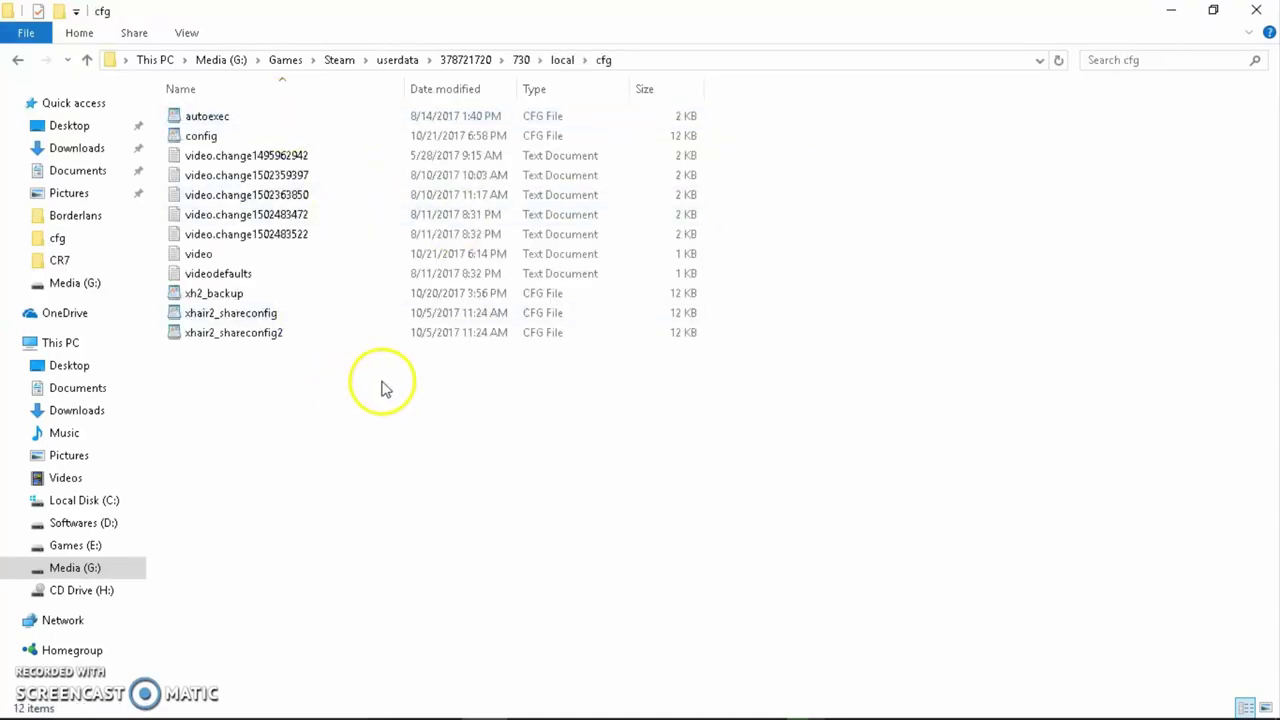
pyautogui.click(288, 138)
pyautogui.click(475, 462)
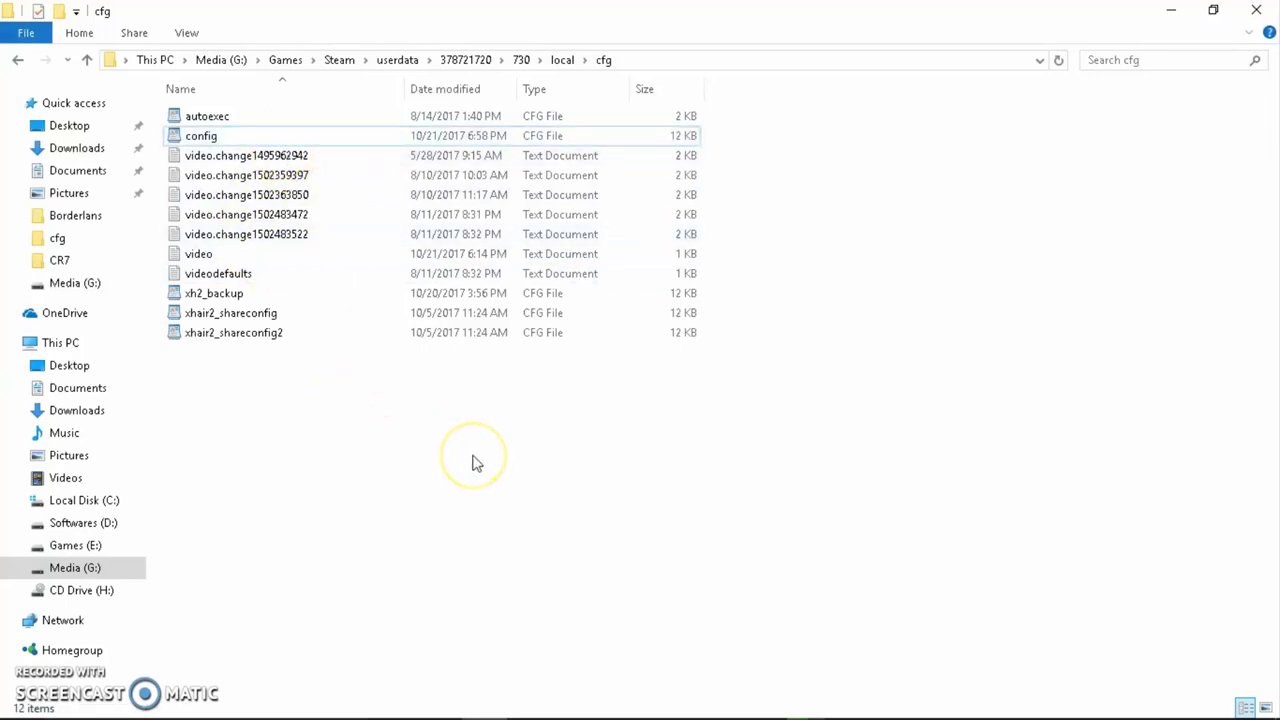
# - In a new File Explorer window, open the Games folder on Media (G:) and select the Steam folder
pyautogui.press('super+e')
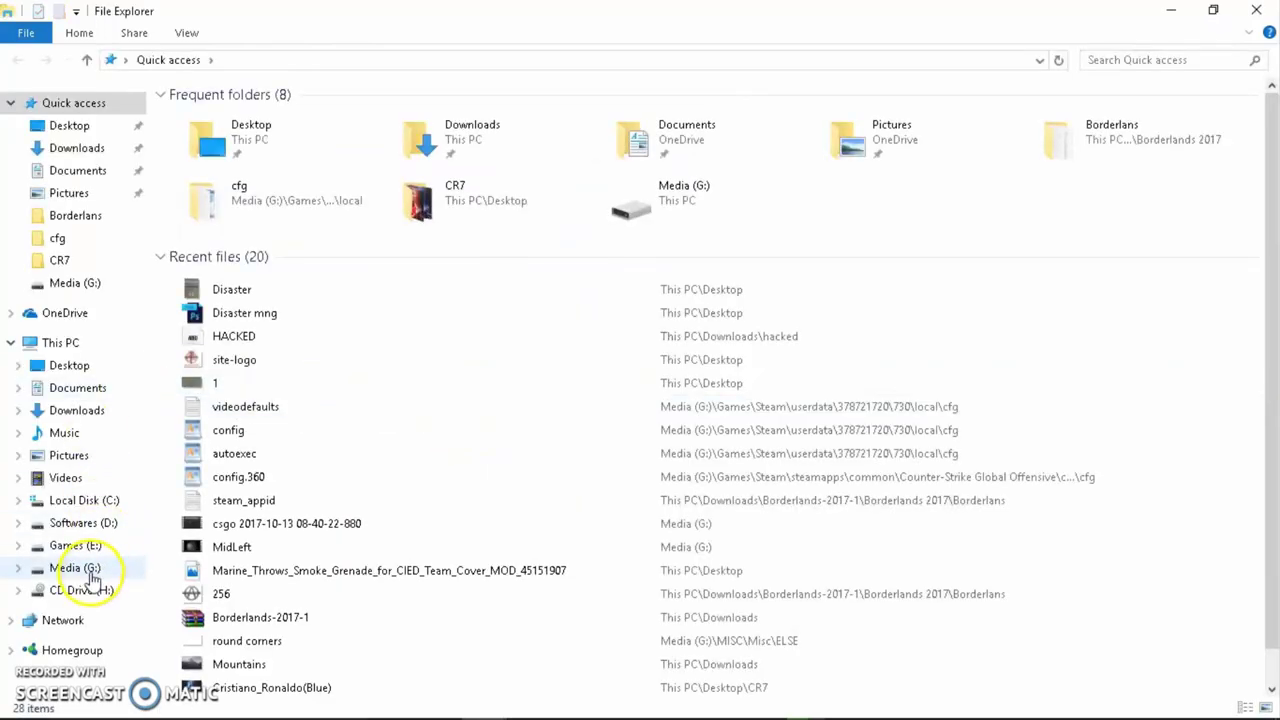
pyautogui.click(84, 568)
pyautogui.doubleClick(228, 156)
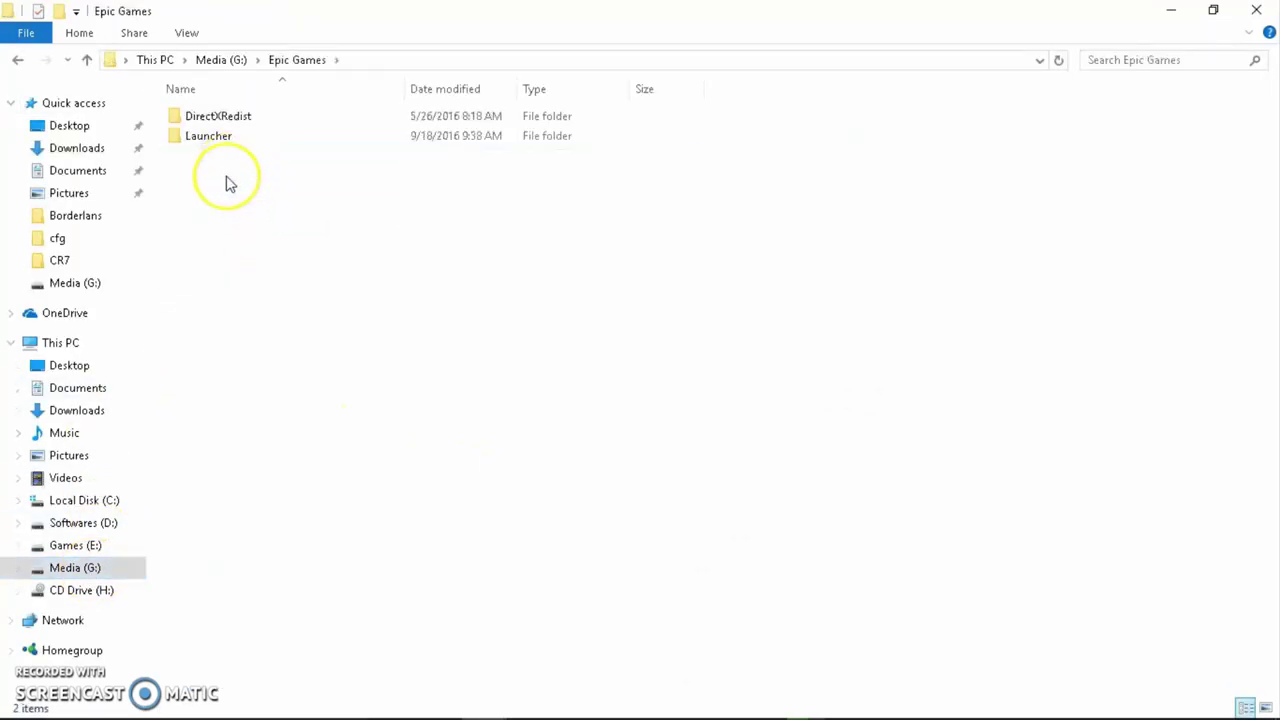
pyautogui.press('BackSpace')
pyautogui.doubleClick(229, 178)
pyautogui.click(213, 273)
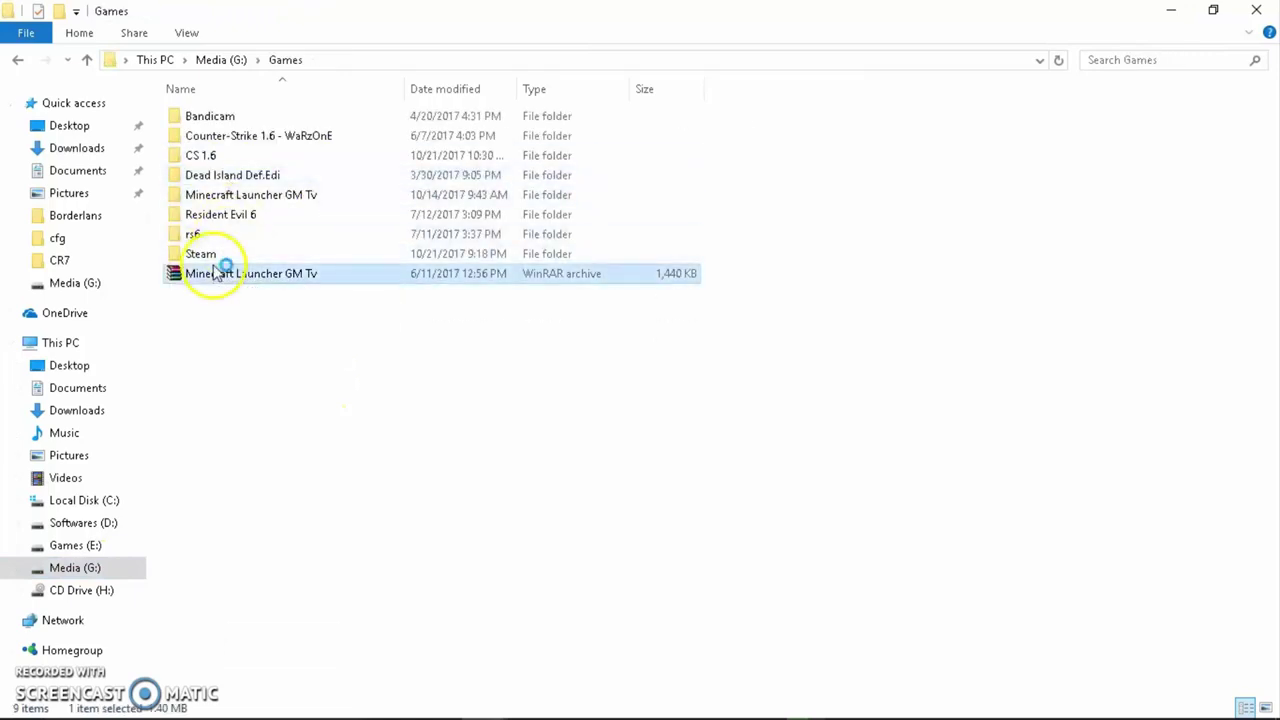
pyautogui.doubleClick(213, 273)
pyautogui.click(1257, 9)
pyautogui.click(217, 258)
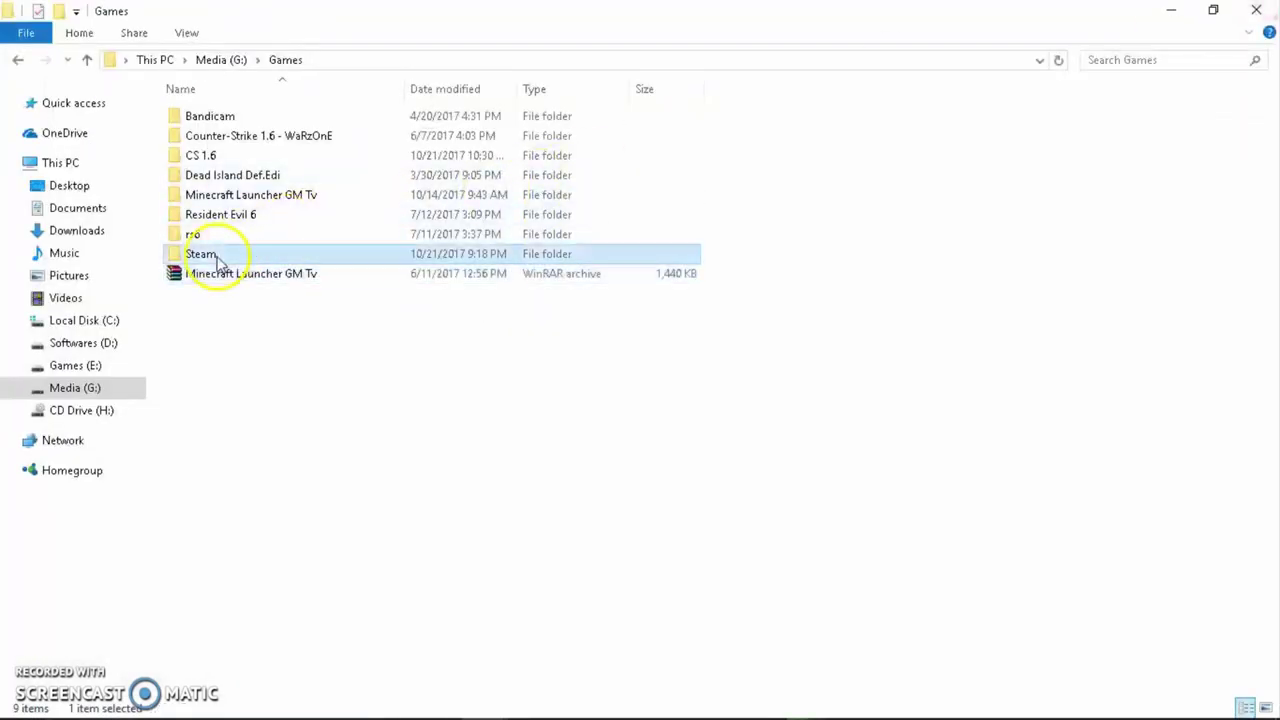
# - Browse to Steam > steamapps > common > Counter-Strike Global Offensive > csgo
pyautogui.doubleClick(217, 258)
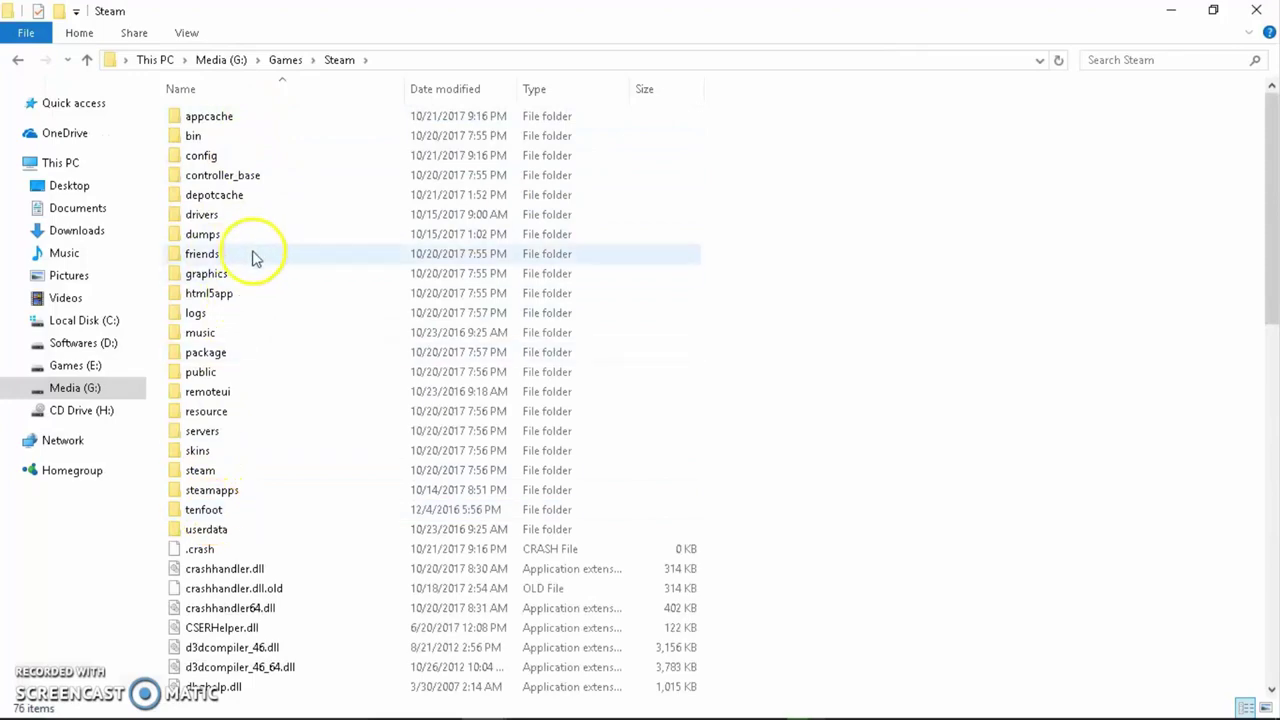
pyautogui.doubleClick(246, 490)
pyautogui.doubleClick(243, 117)
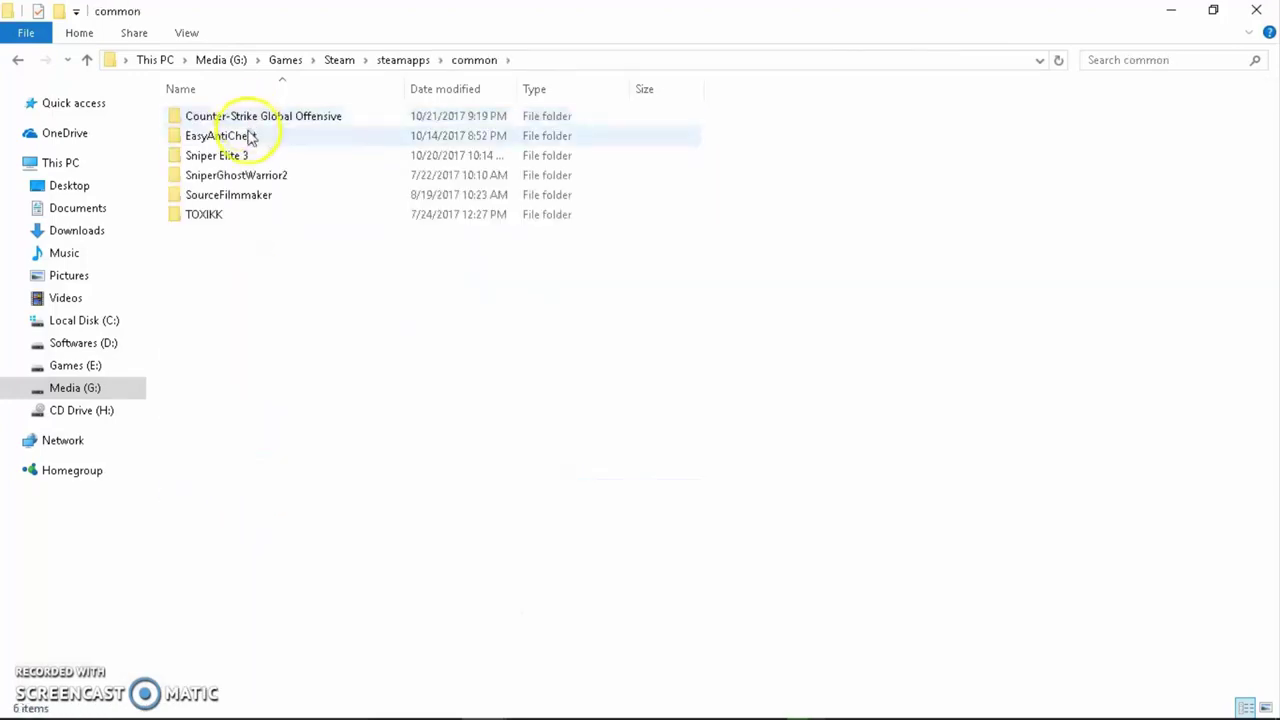
pyautogui.doubleClick(250, 138)
pyautogui.hotkey('alt', 'Left')
pyautogui.doubleClick(252, 117)
pyautogui.doubleClick(249, 137)
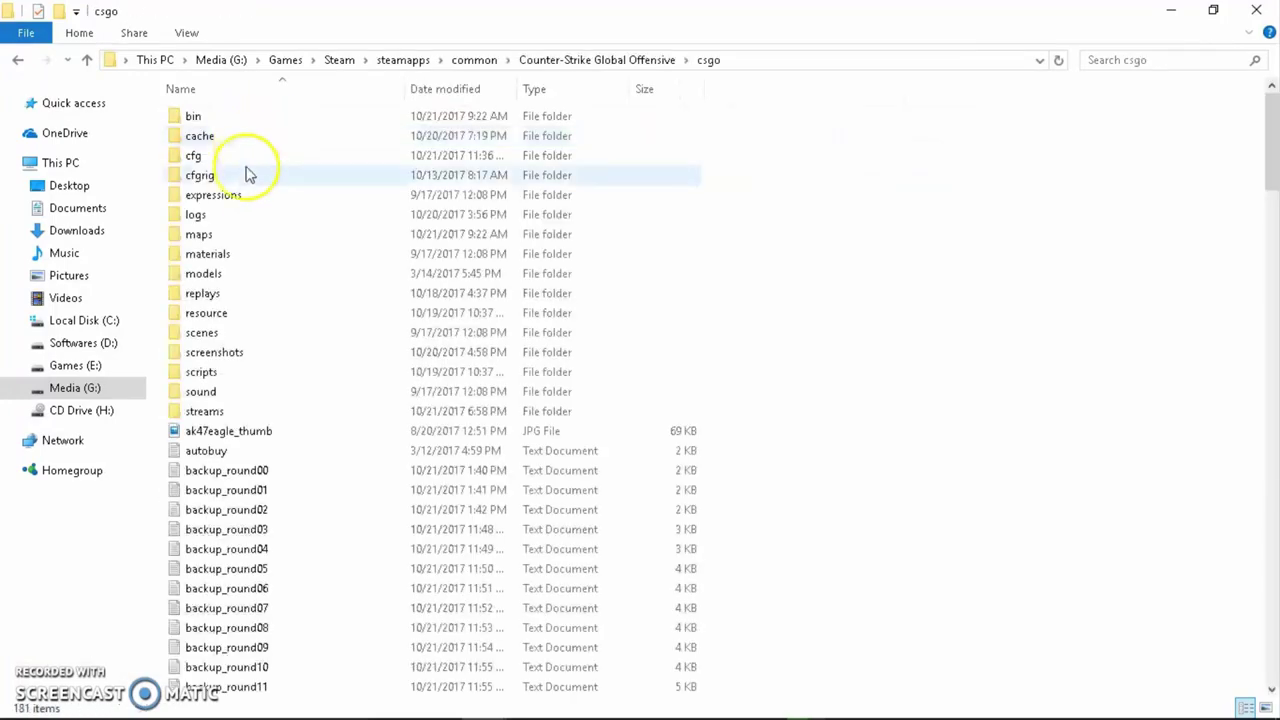
# - Open the cfg folder inside csgo, view the config.360 file in WordPad, and close it
pyautogui.doubleClick(200, 156)
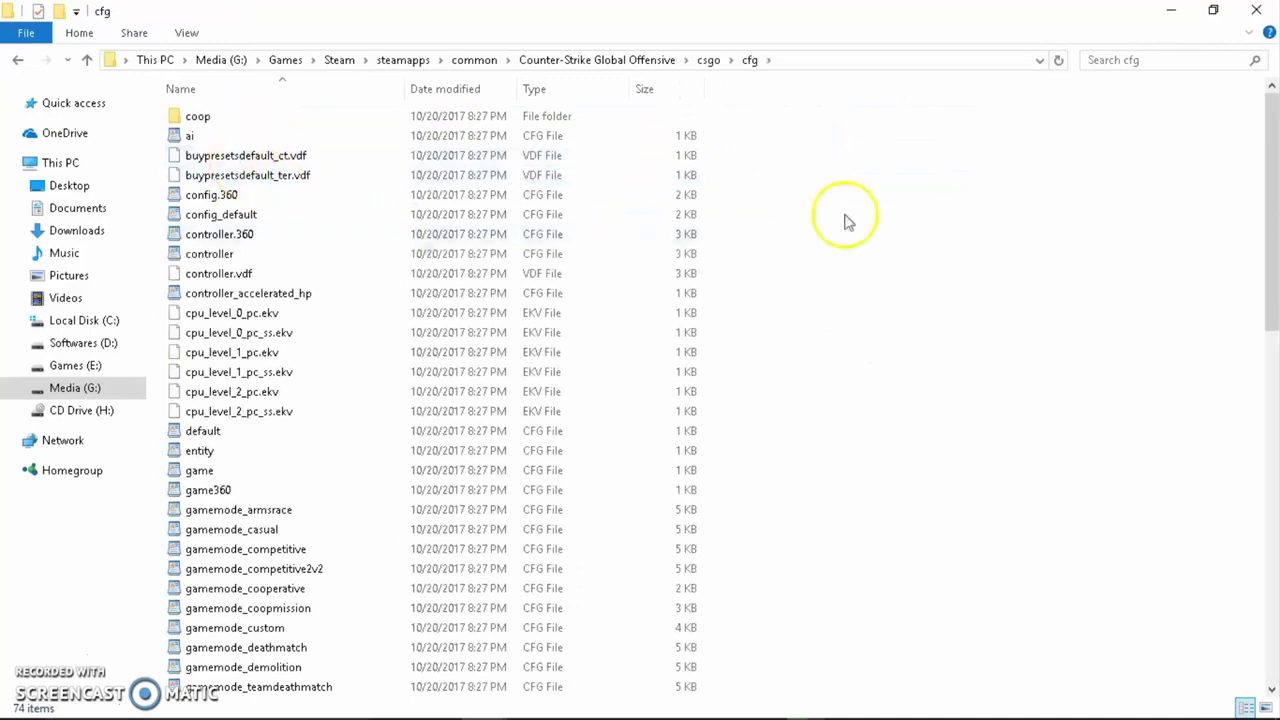
pyautogui.doubleClick(300, 195)
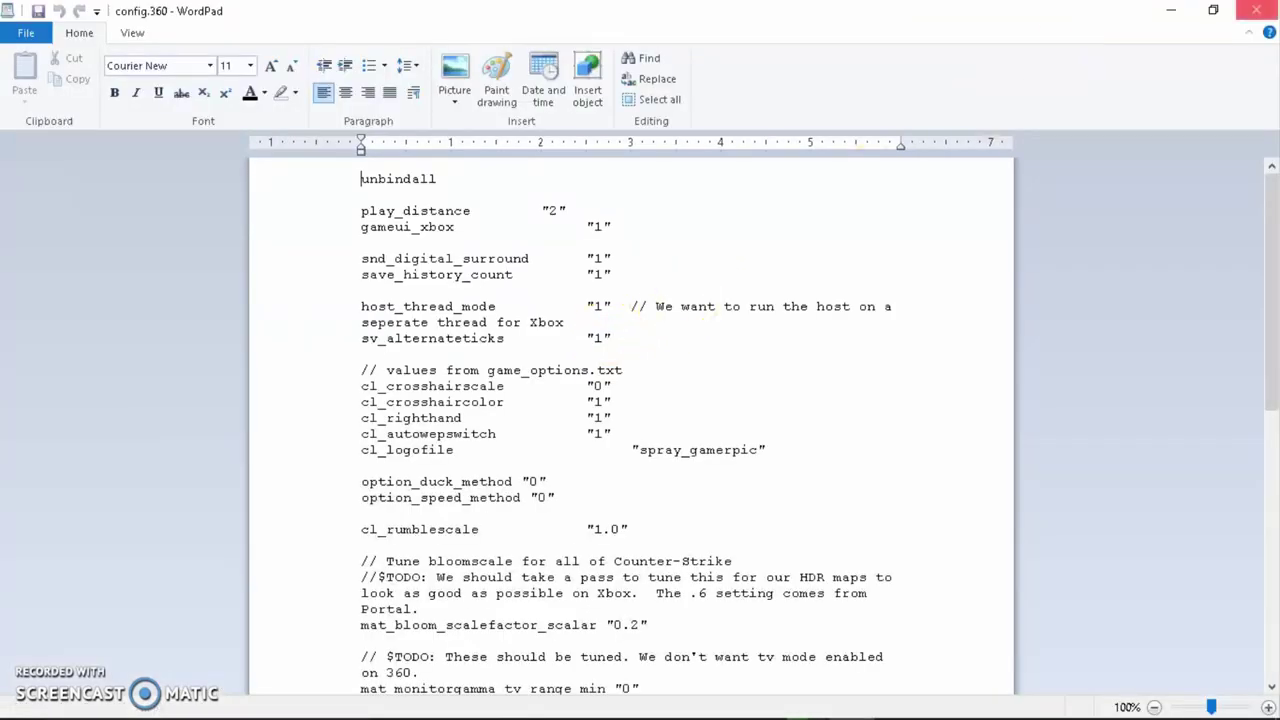
pyautogui.hotkey('alt', 'F4')
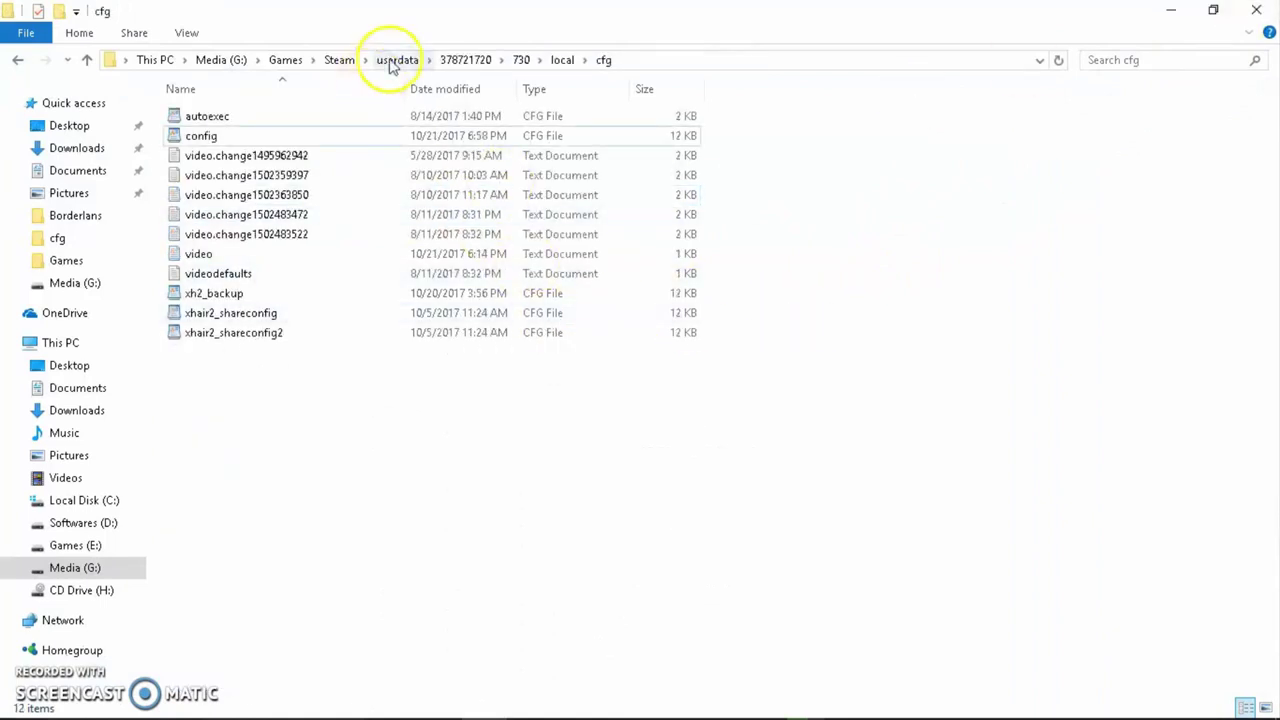
# - From the main Steam folder, browse through userdata and the numbered account folder to 730 > local > cfg
pyautogui.click(340, 62)
pyautogui.doubleClick(251, 533)
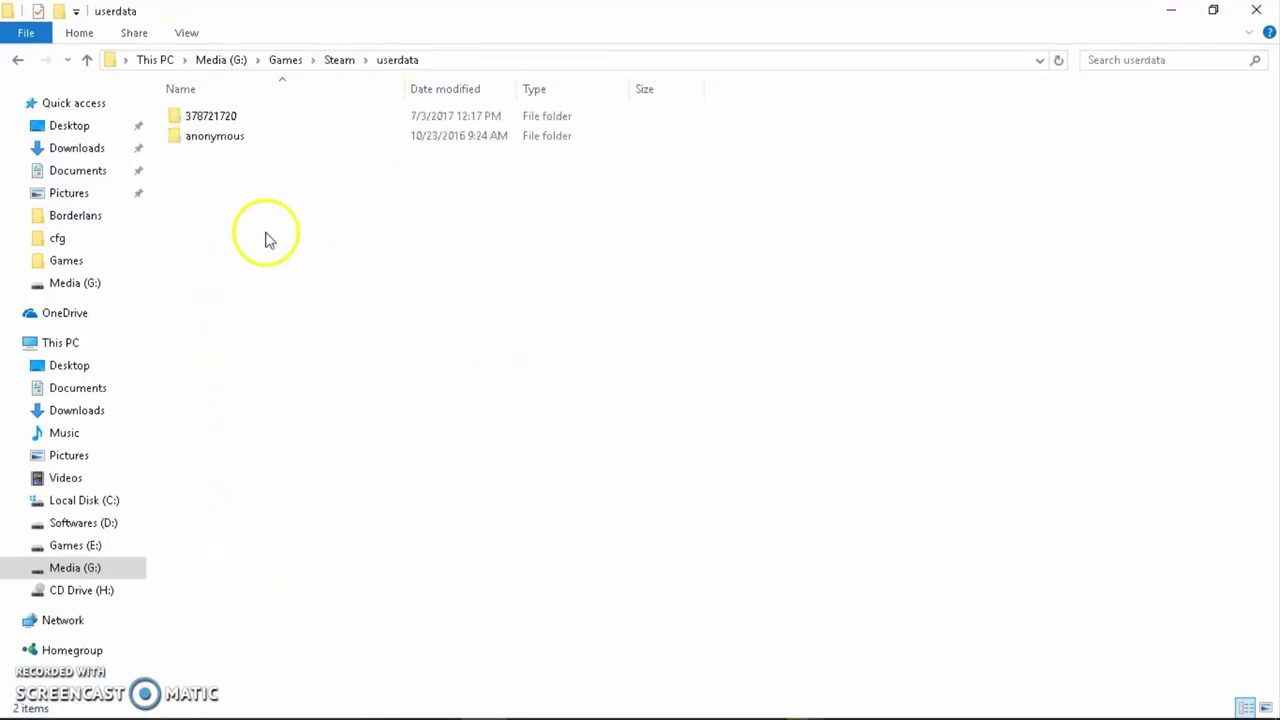
pyautogui.doubleClick(241, 118)
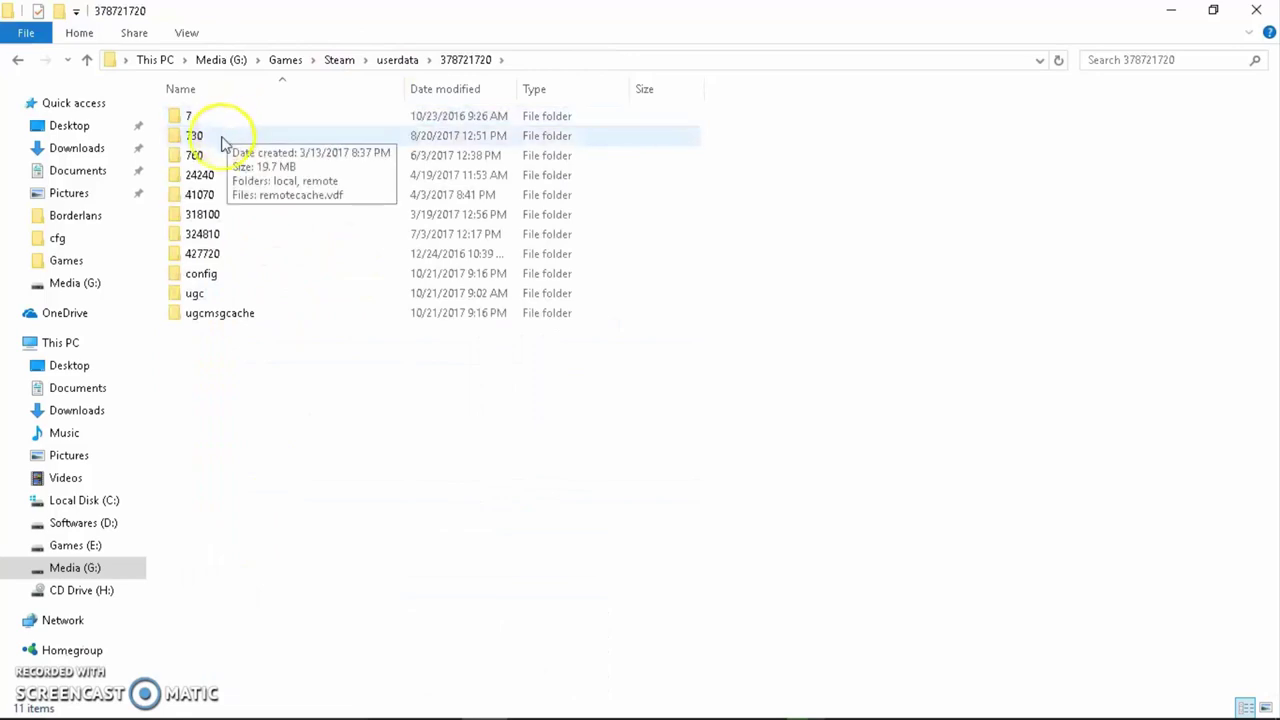
pyautogui.doubleClick(222, 138)
pyautogui.doubleClick(229, 119)
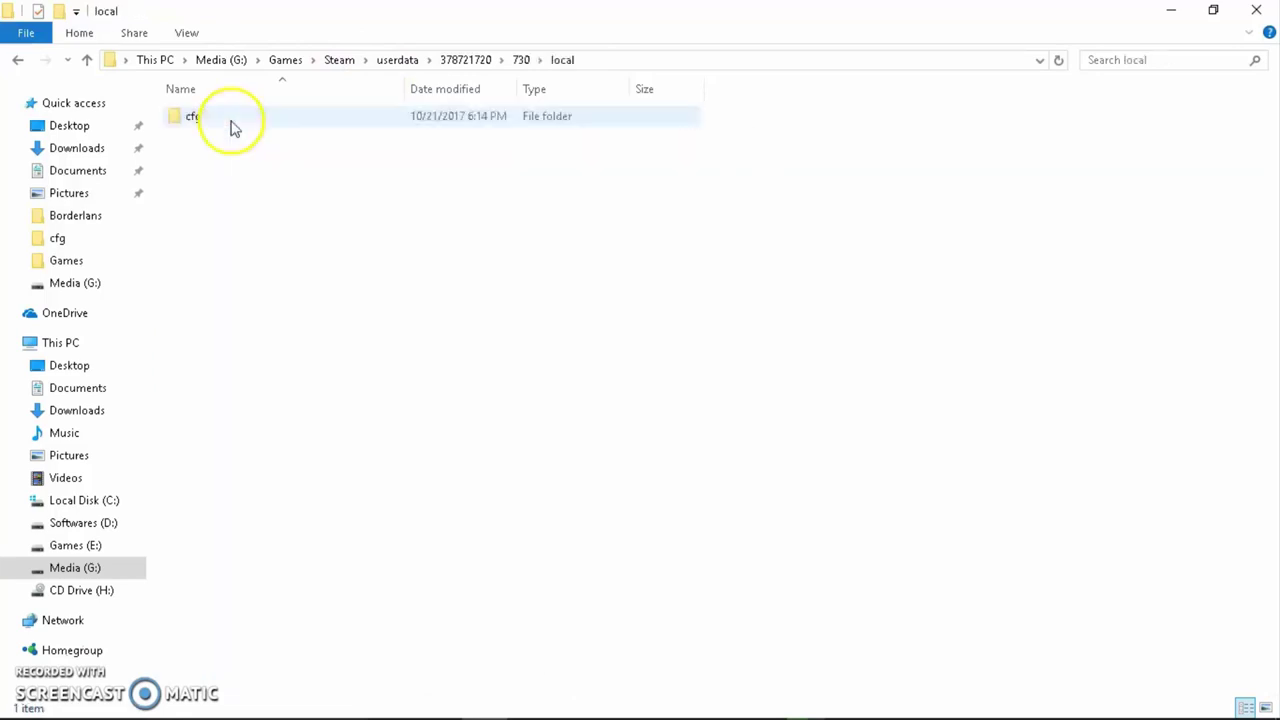
pyautogui.click(236, 119)
pyautogui.doubleClick(236, 119)
# - Point out the config, video and autoexec files in the local cfg folder by selecting each in turn
pyautogui.click(237, 135)
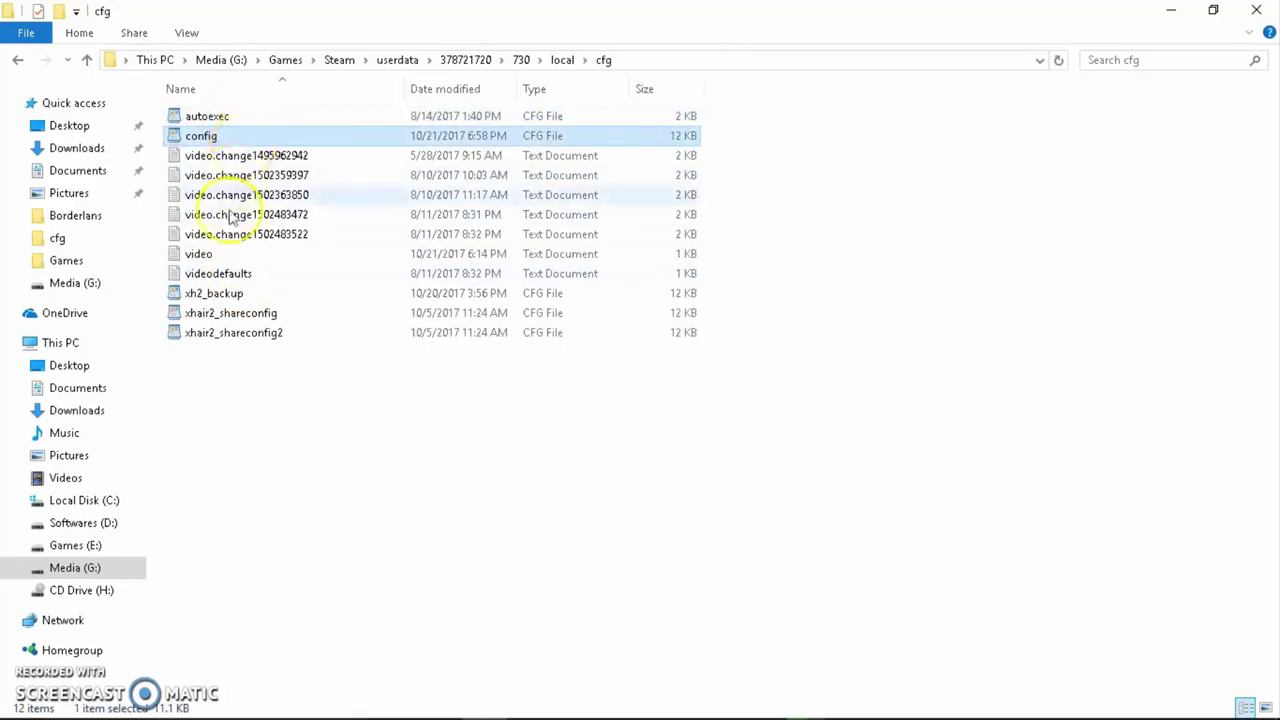
pyautogui.click(212, 254)
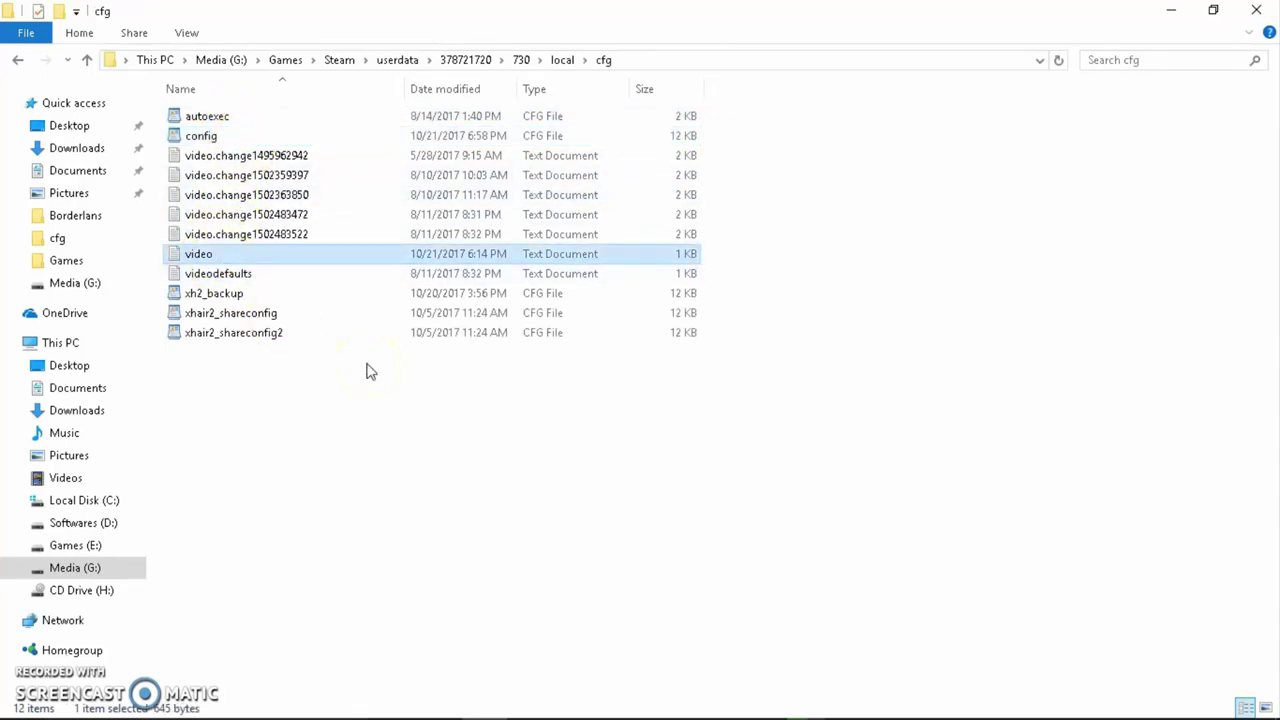
pyautogui.click(207, 117)
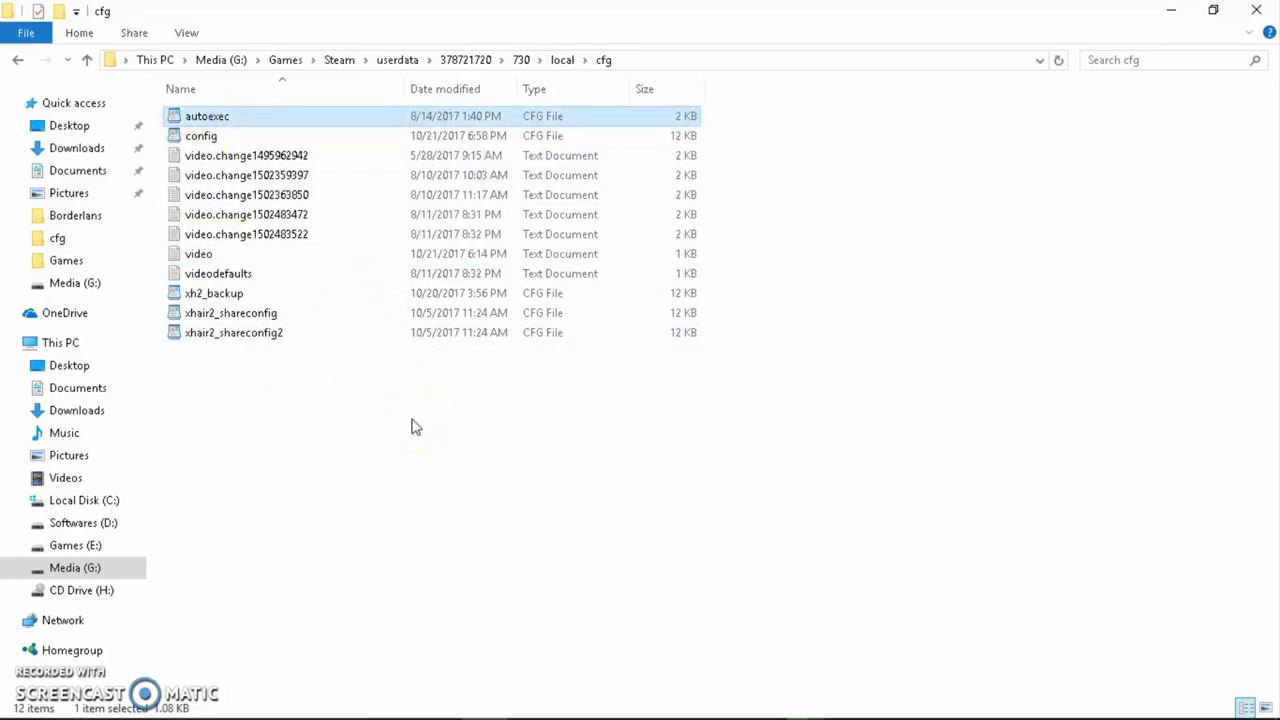
# - Open the autoexec file in WordPad, highlight its list of console commands for review, and return to the cfg folder
pyautogui.press('Return')
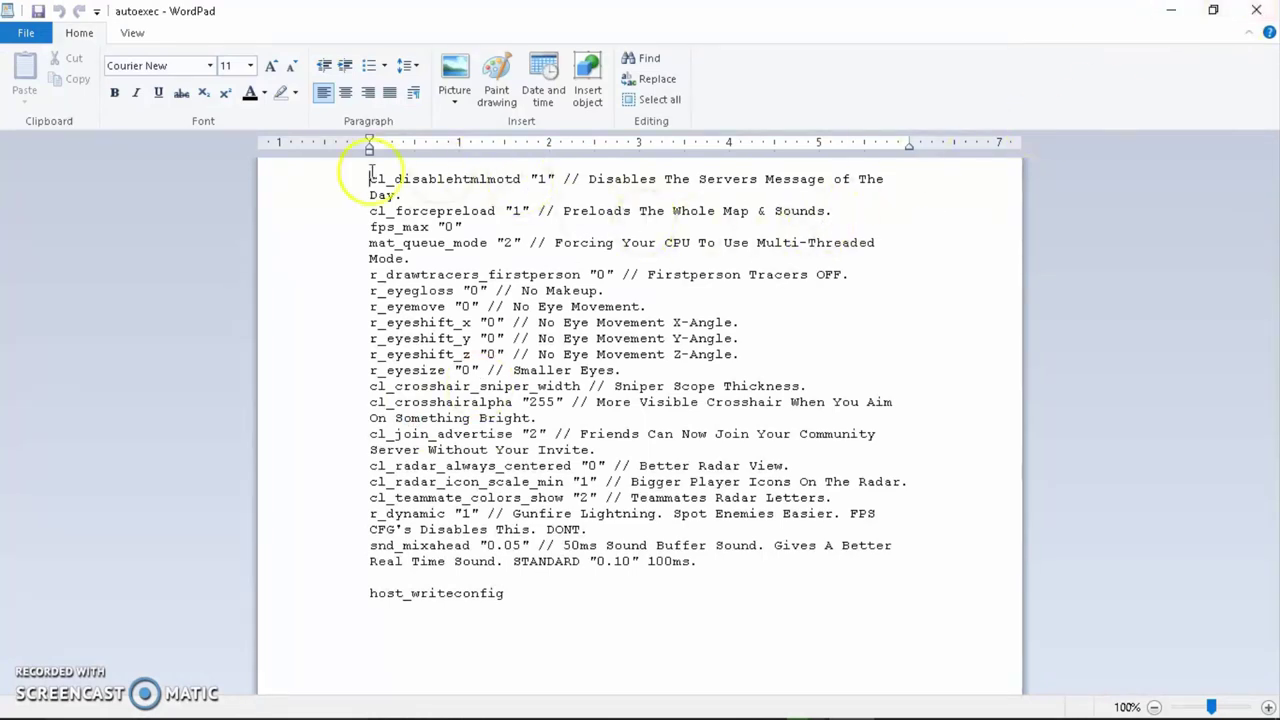
pyautogui.moveTo(369, 179); pyautogui.dragTo(534, 611)
pyautogui.click(537, 617)
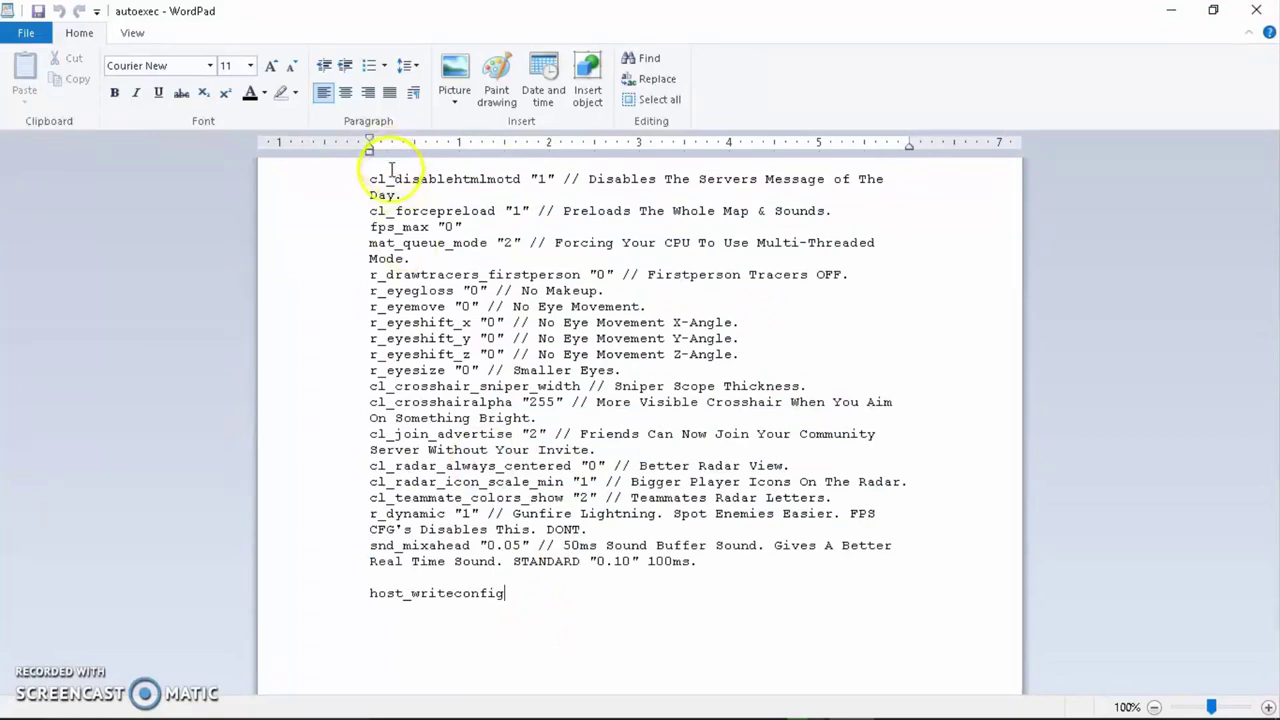
pyautogui.click(363, 185)
pyautogui.click(371, 181)
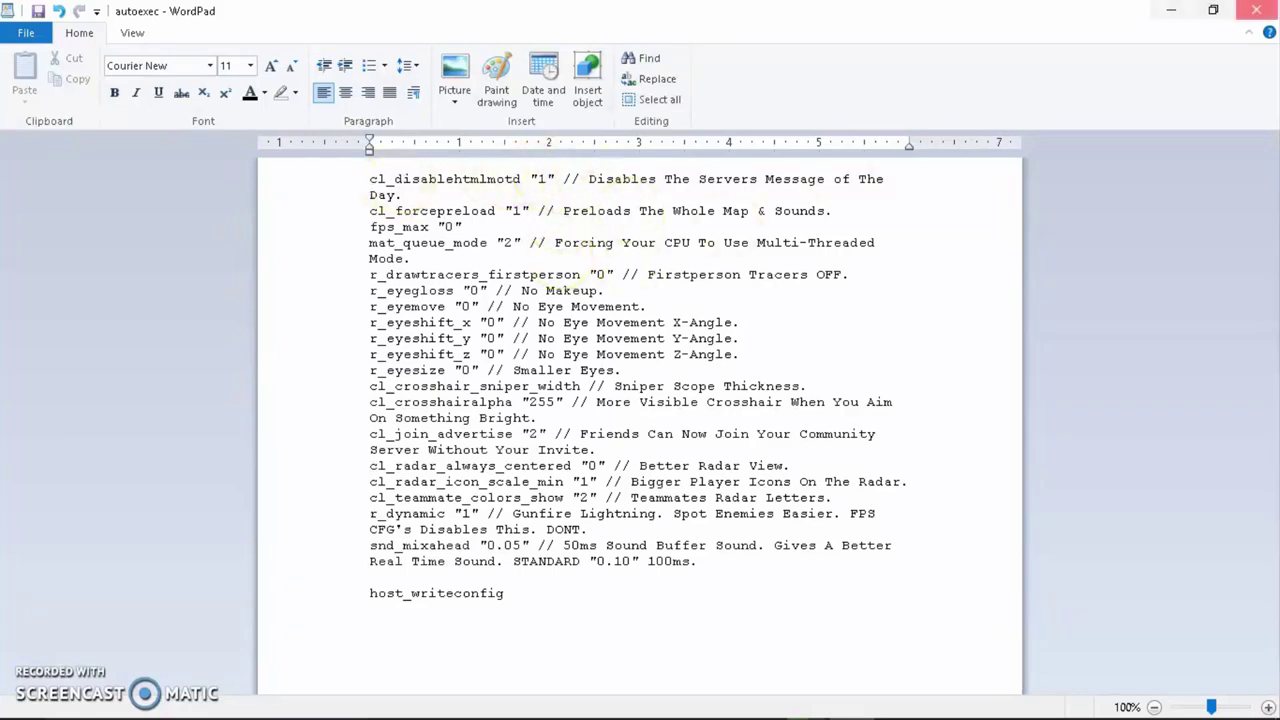
pyautogui.click(1256, 11)
pyautogui.click(591, 379)
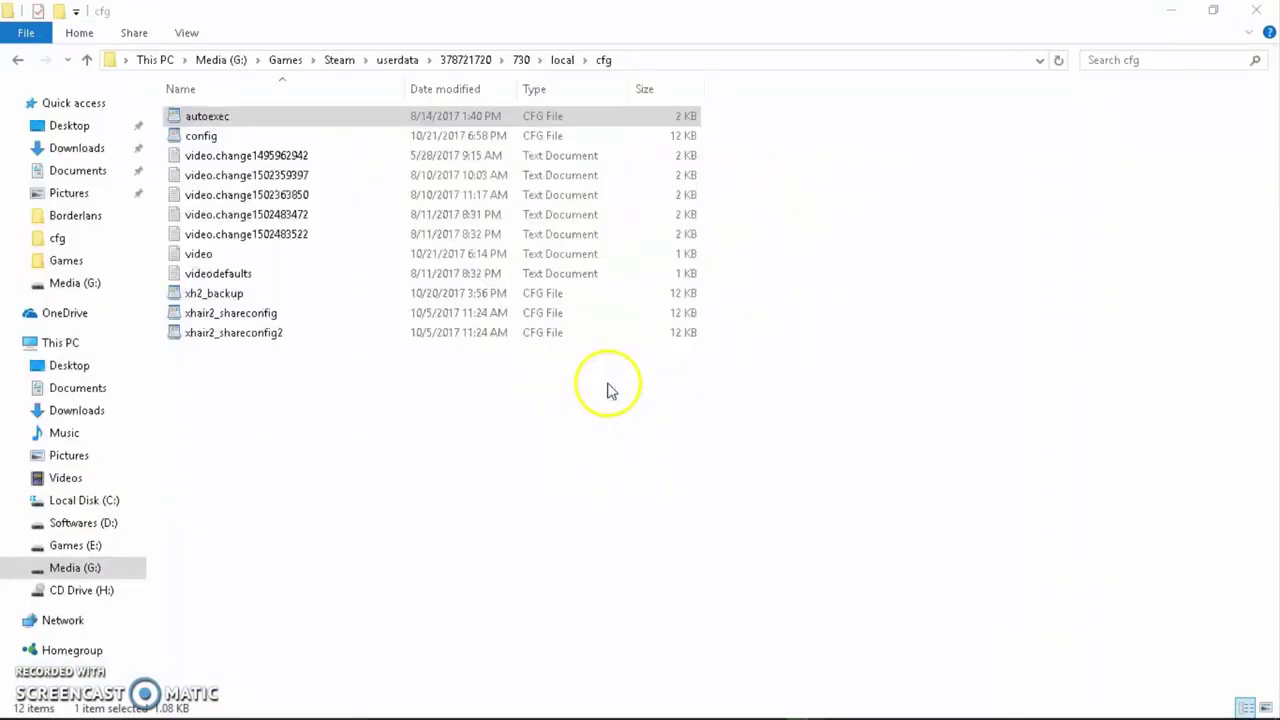
pyautogui.click(410, 415)
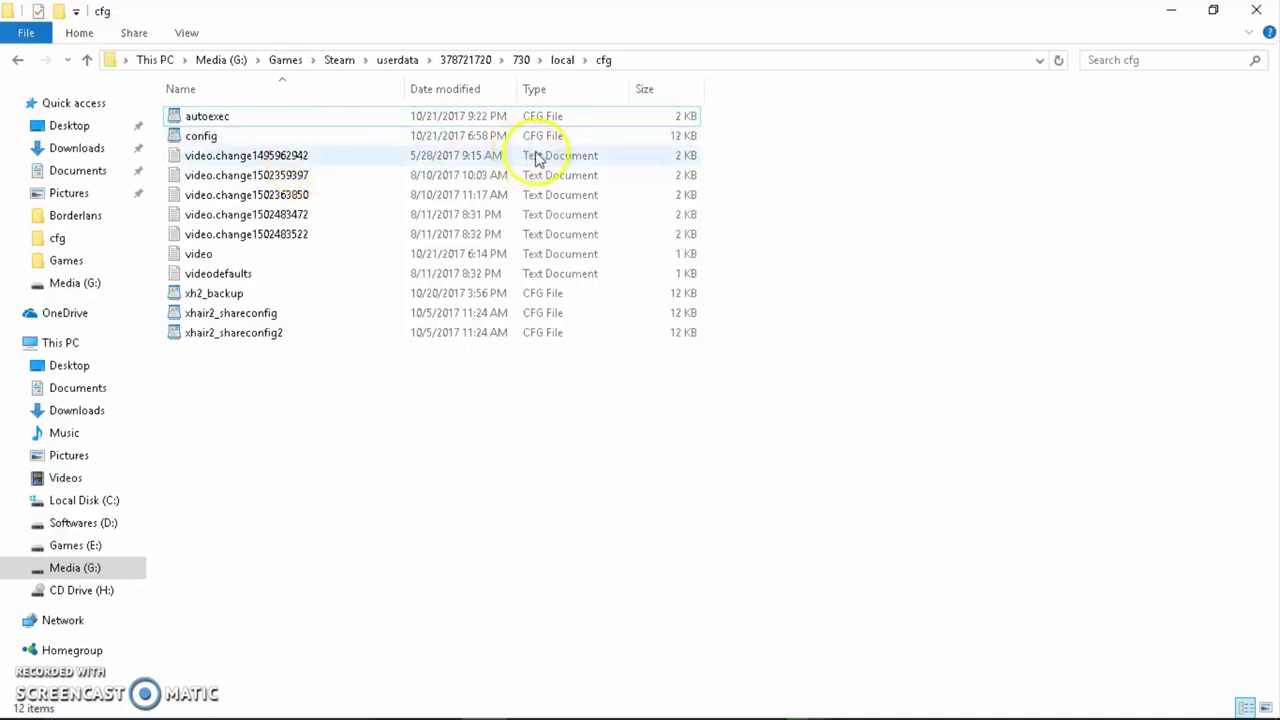
pyautogui.doubleClick(305, 156)
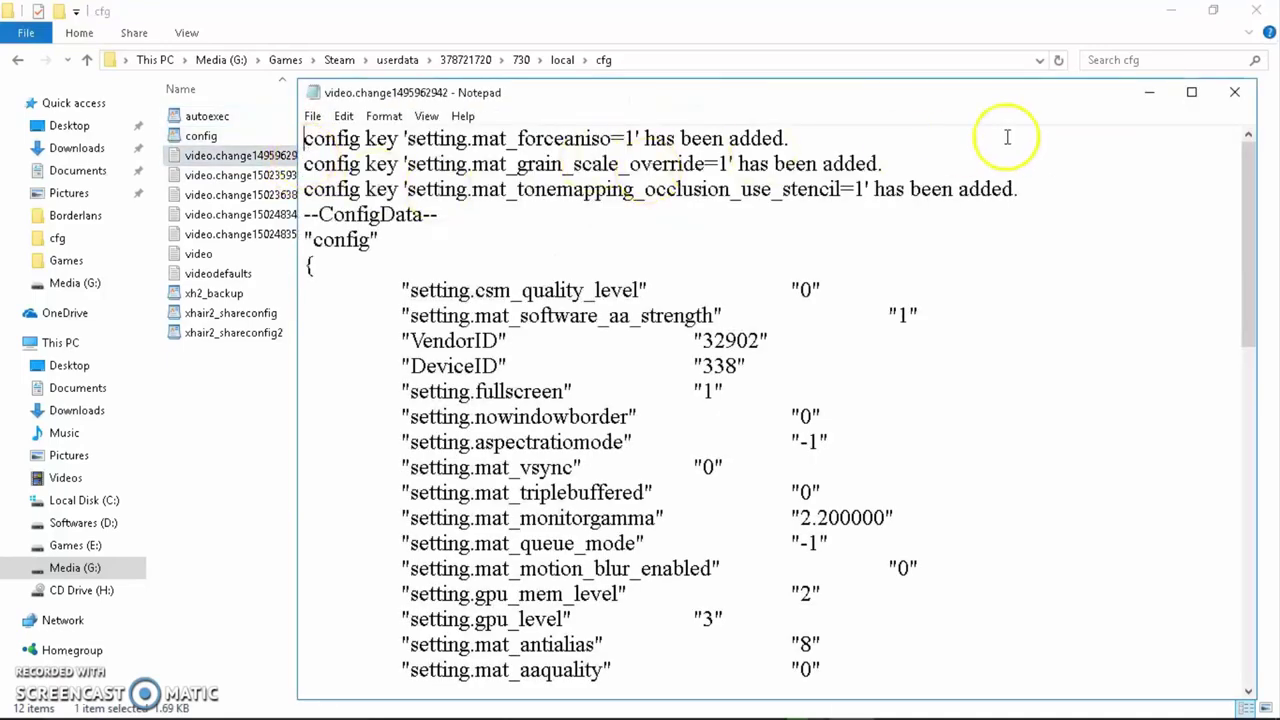
pyautogui.click(1191, 92)
pyautogui.click(1257, 11)
pyautogui.moveTo(736, 144); pyautogui.dragTo(590, 232)
pyautogui.moveTo(783, 238); pyautogui.dragTo(700, 271)
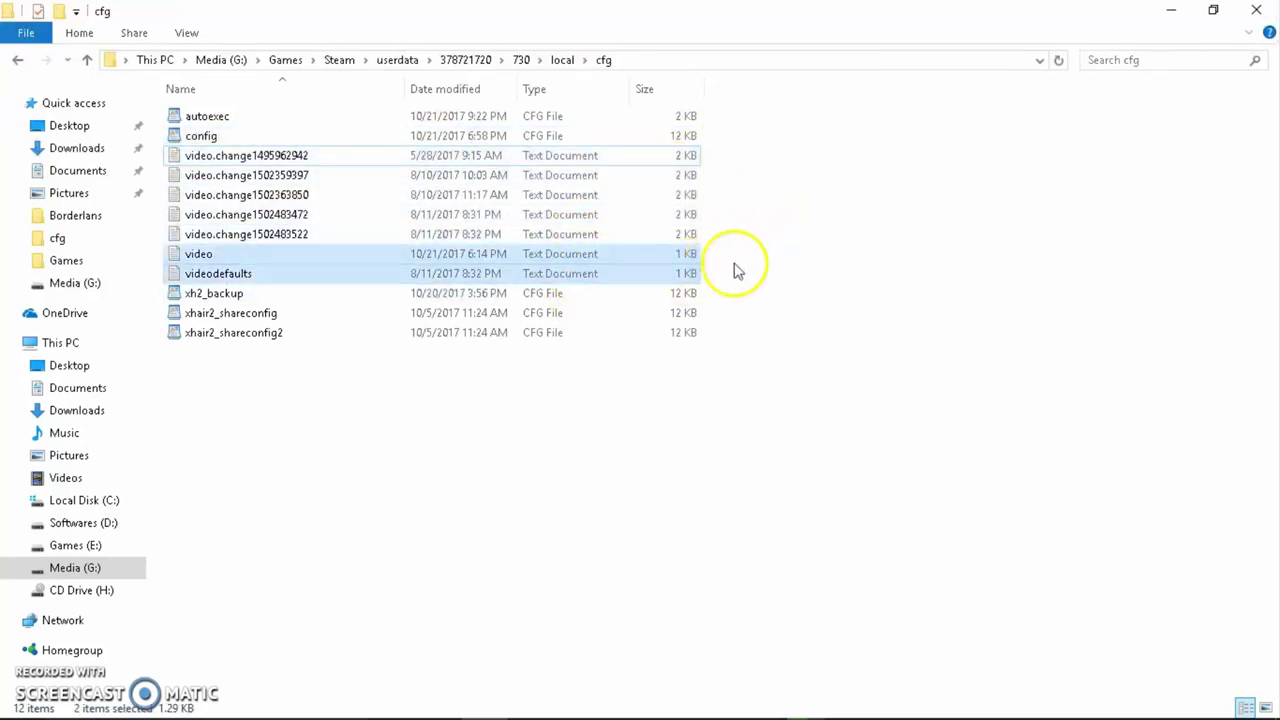
pyautogui.click(737, 271)
# - View the video and videodefaults files at full size in Notepad, closing each one after viewing
pyautogui.doubleClick(586, 254)
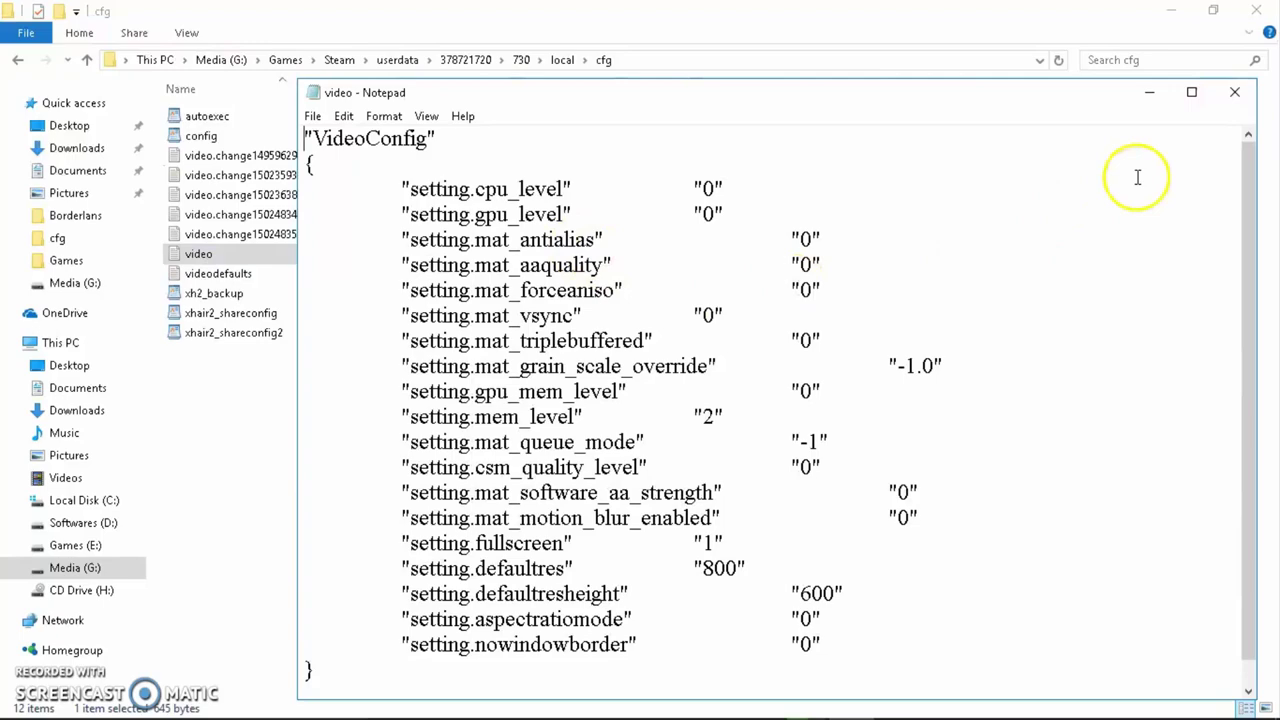
pyautogui.click(1191, 92)
pyautogui.click(1256, 10)
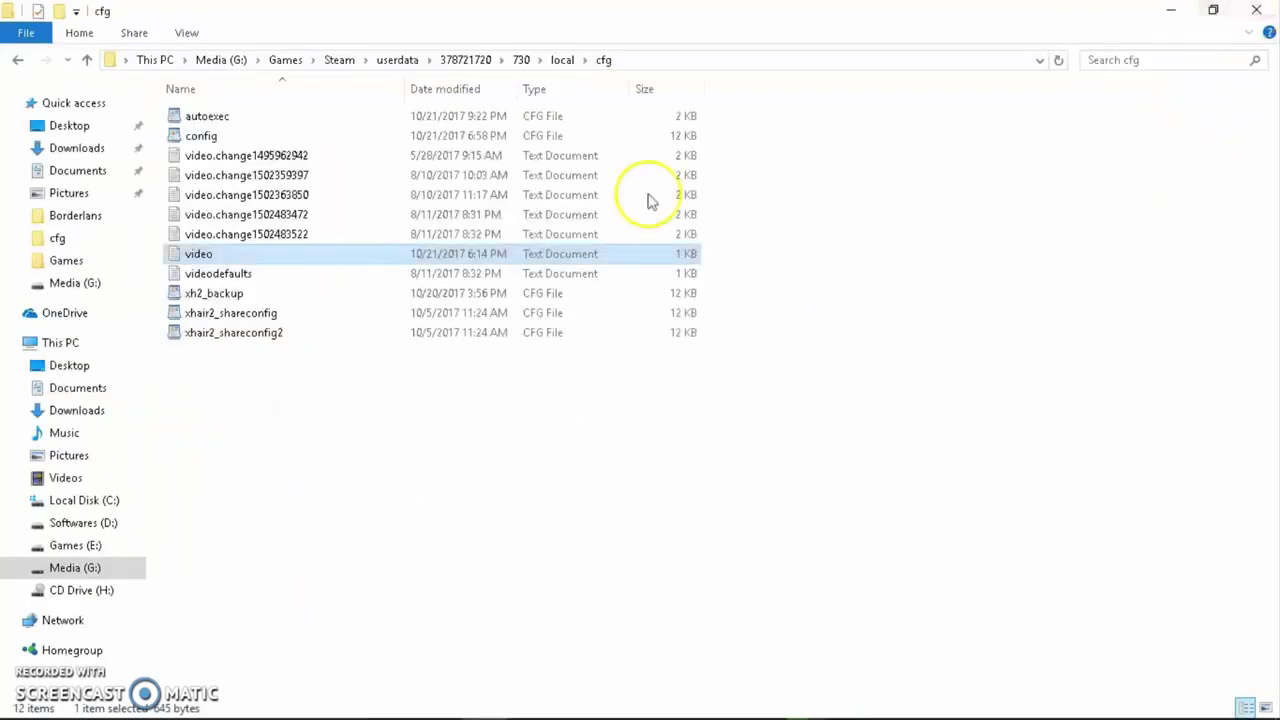
pyautogui.doubleClick(371, 275)
pyautogui.click(1191, 92)
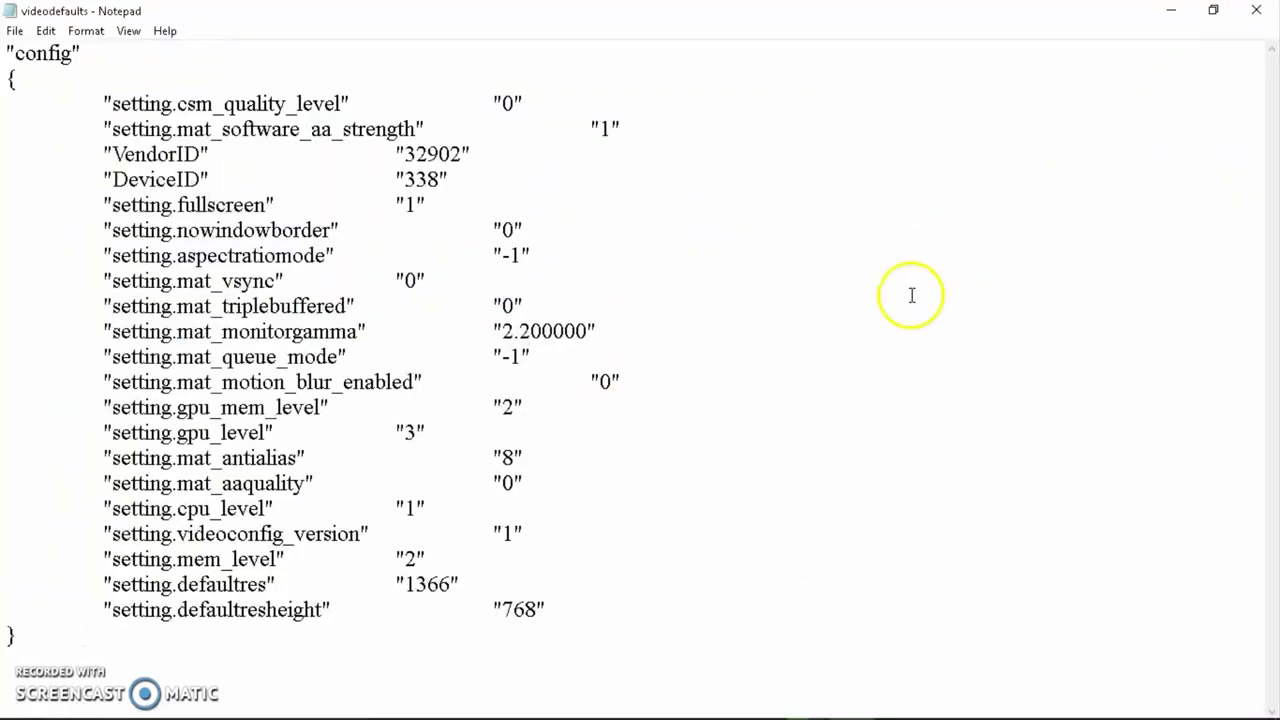
pyautogui.click(1256, 10)
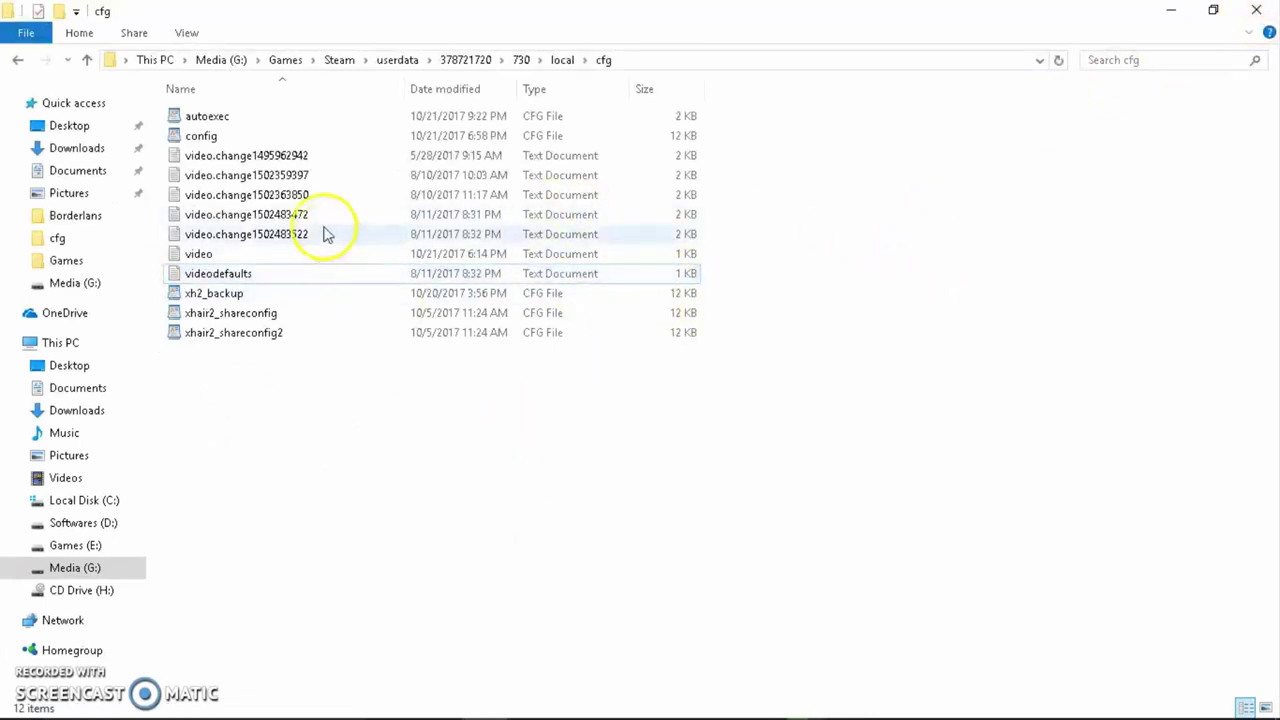
# - Open the config file with Notepad at full size, check how its text is laid out, and close it
pyautogui.rightClick(229, 139)
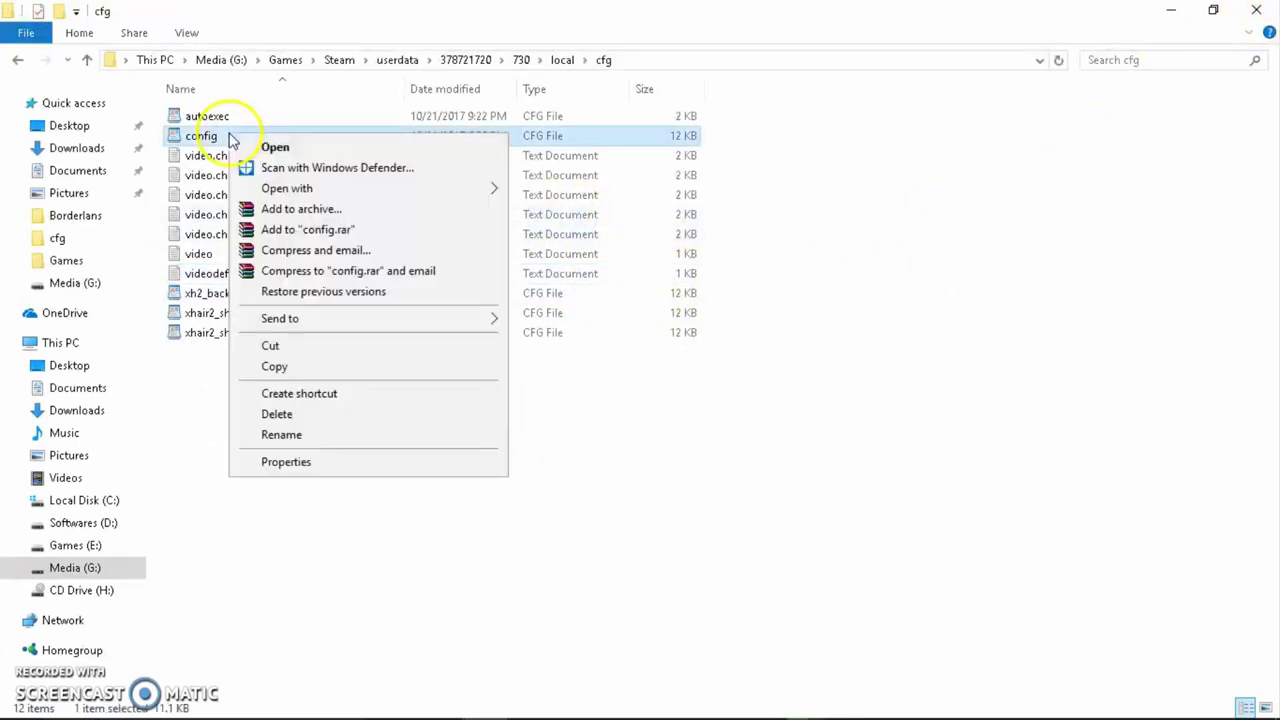
pyautogui.moveTo(335, 197)
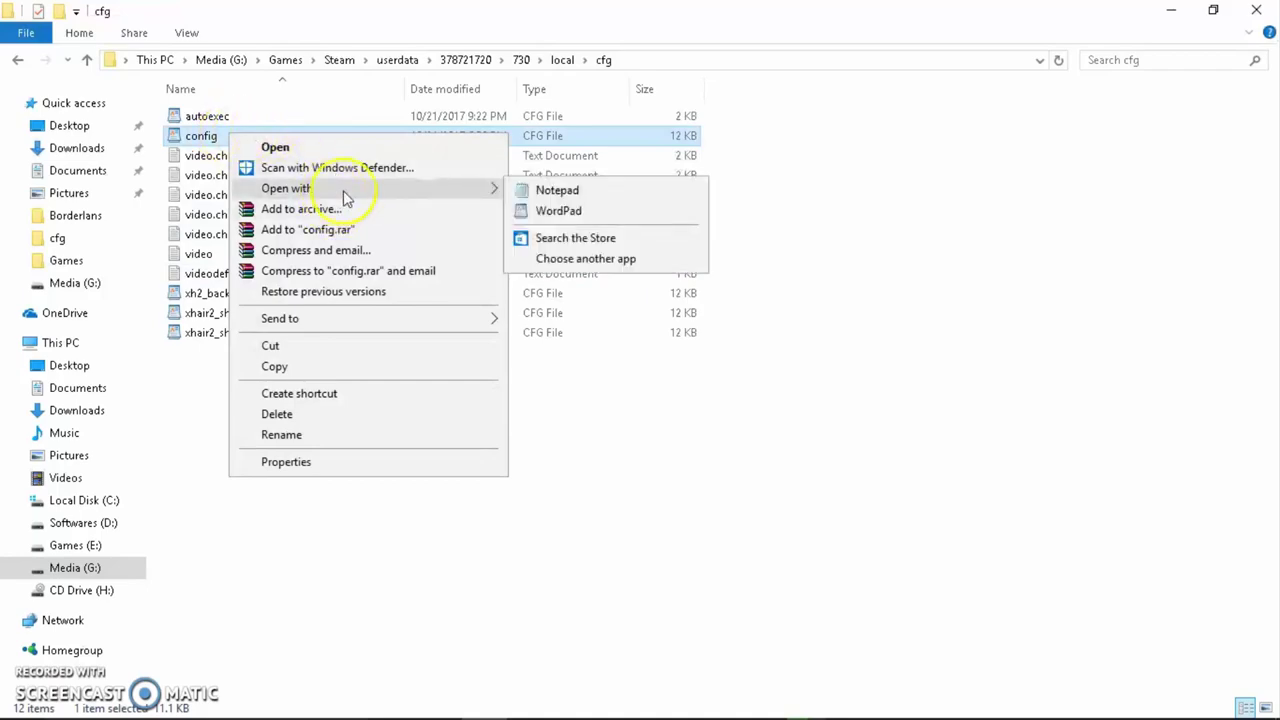
pyautogui.click(565, 190)
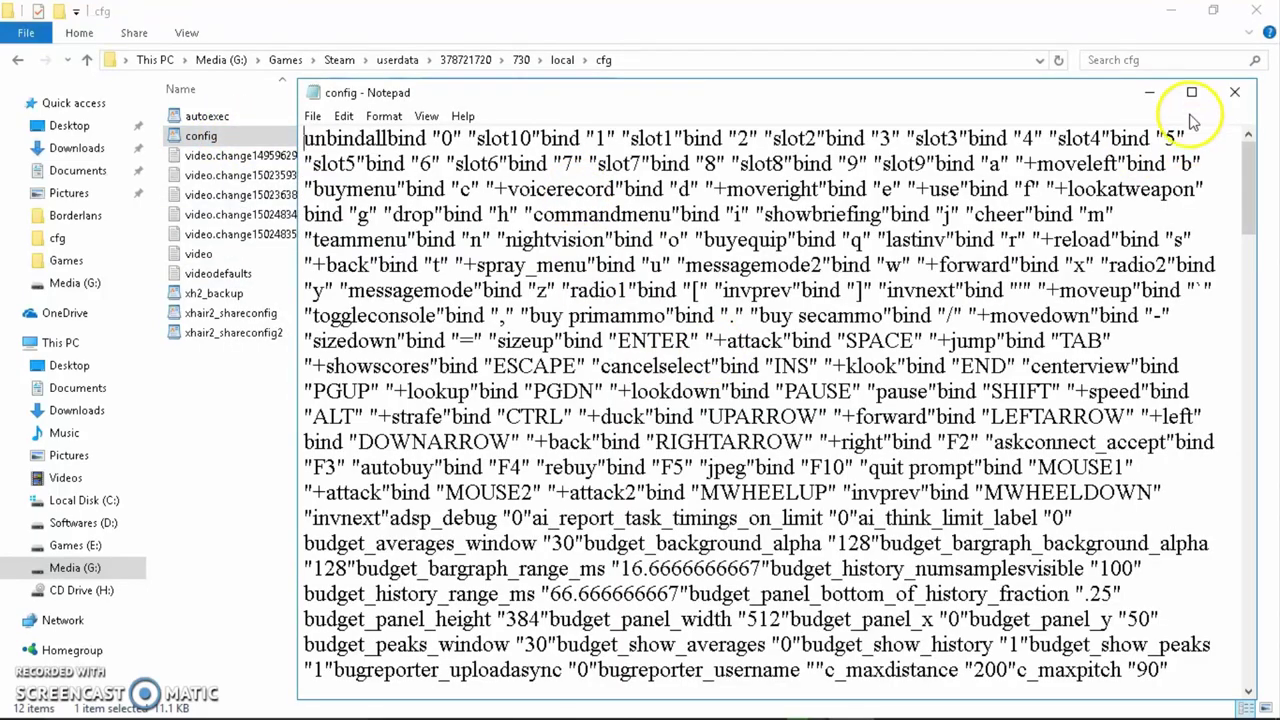
pyautogui.click(1191, 92)
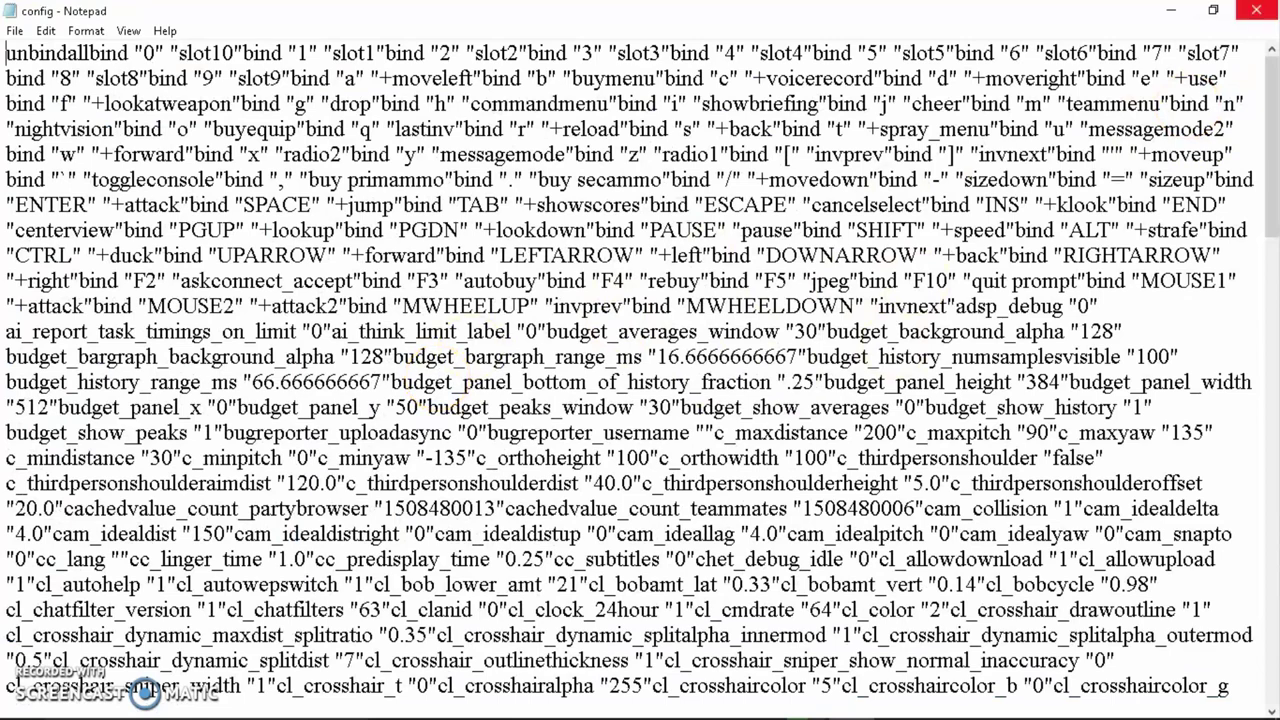
pyautogui.click(1256, 10)
# - Open the config file with WordPad, look through its bind entries, and highlight the unbindall line at the start
pyautogui.rightClick(290, 136)
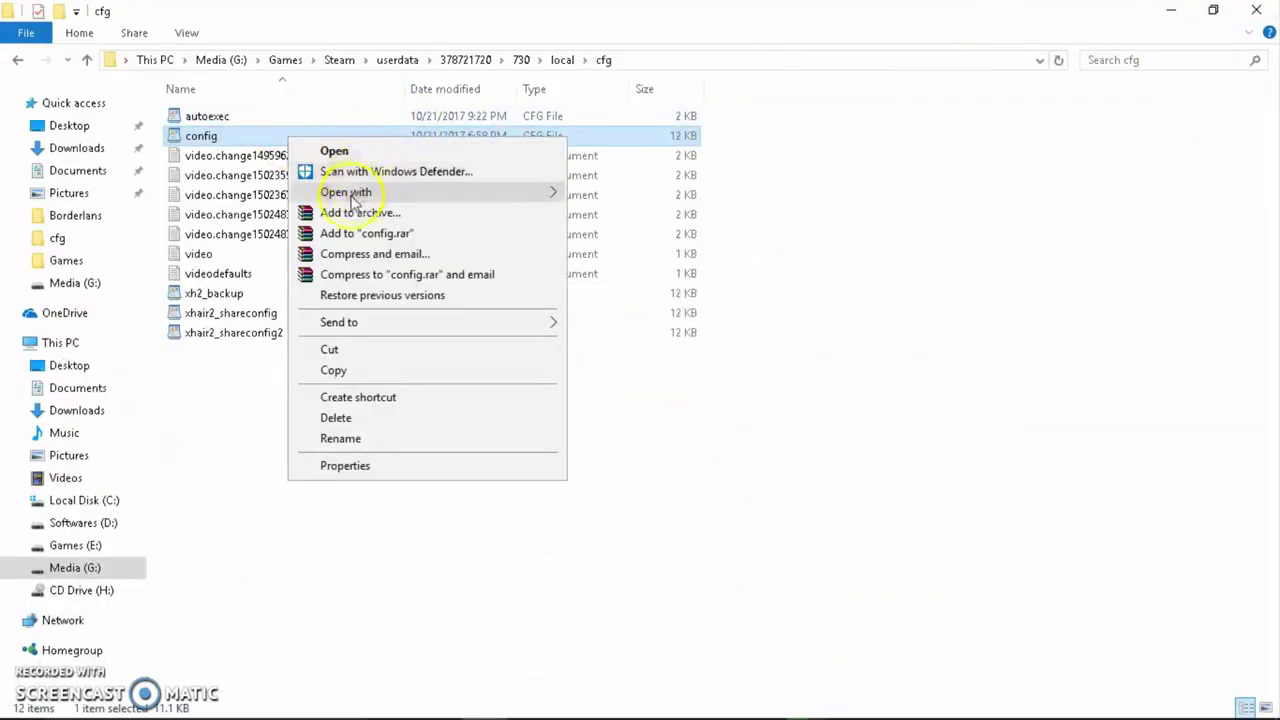
pyautogui.moveTo(352, 192)
pyautogui.click(634, 215)
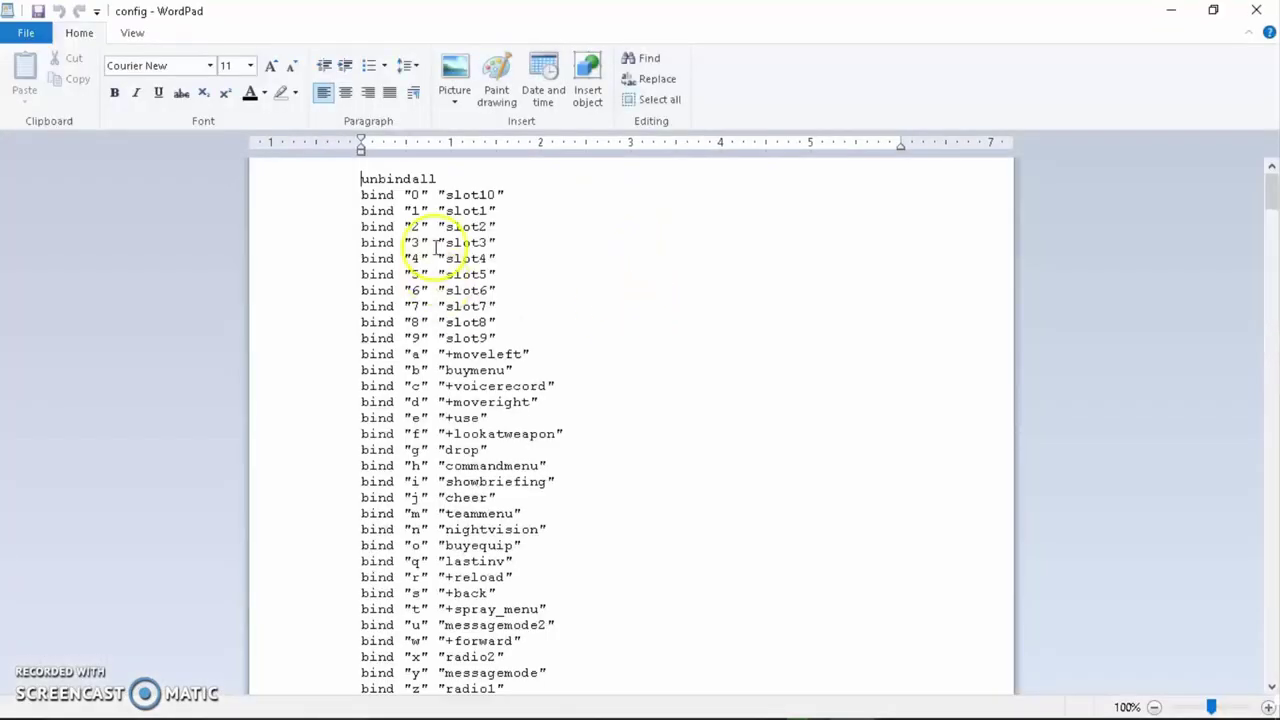
pyautogui.scroll(-15, 421, 247)
pyautogui.moveTo(1273, 229); pyautogui.dragTo(1270, 190)
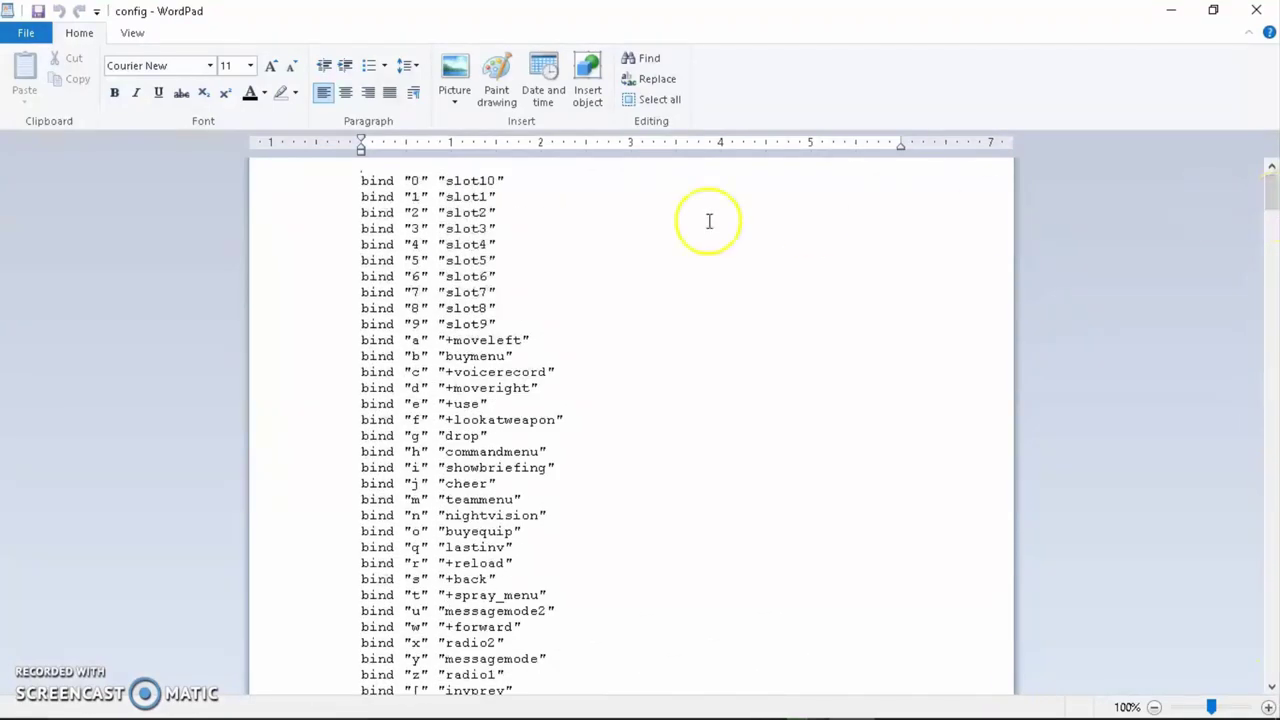
pyautogui.scroll(1, 600, 250)
pyautogui.click(345, 178)
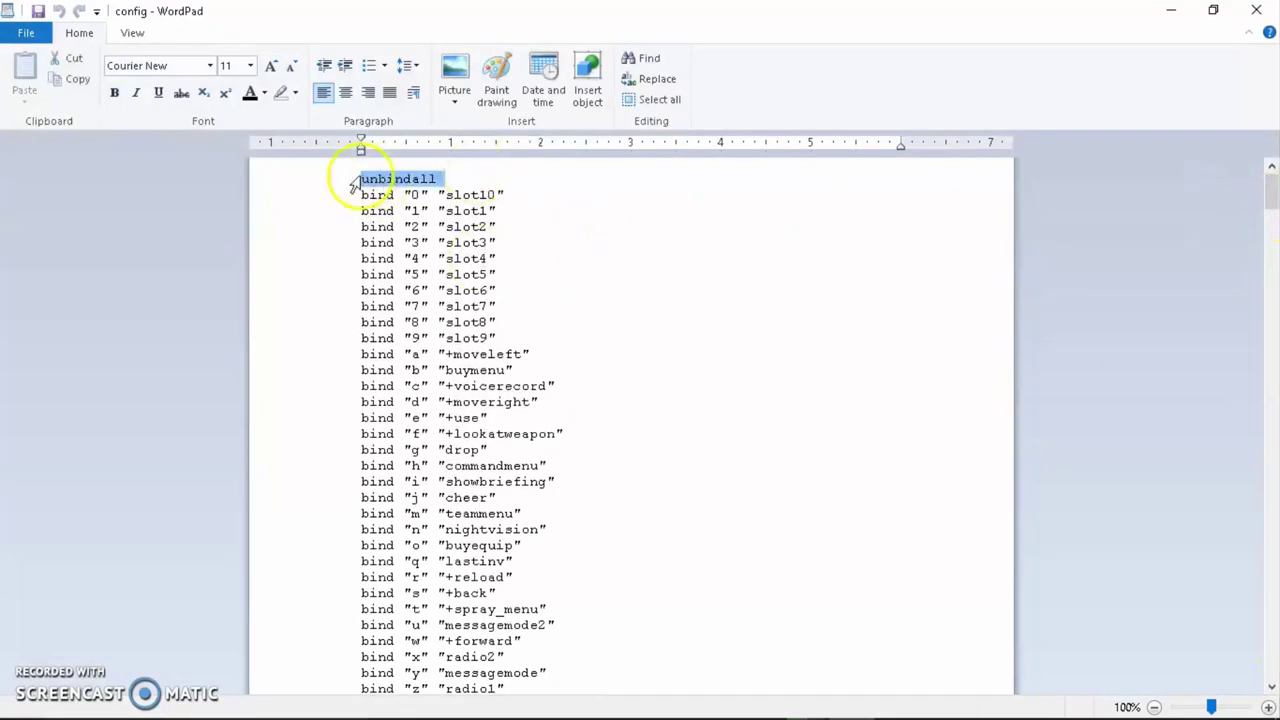
pyautogui.click(364, 179)
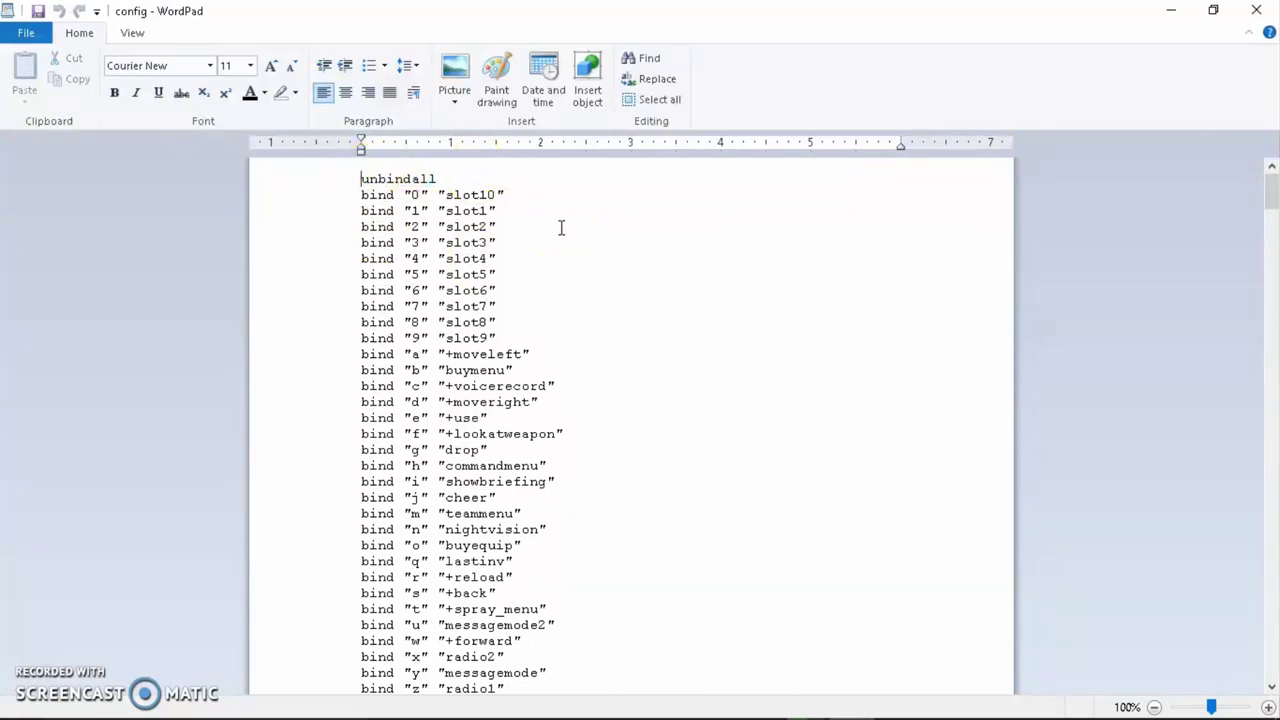
# - Search the config file for "html" and select the whole cl_disablehtmlmotd line
pyautogui.hotkey('ctrl', 'f')
pyautogui.write('hl')
pyautogui.press('Return')
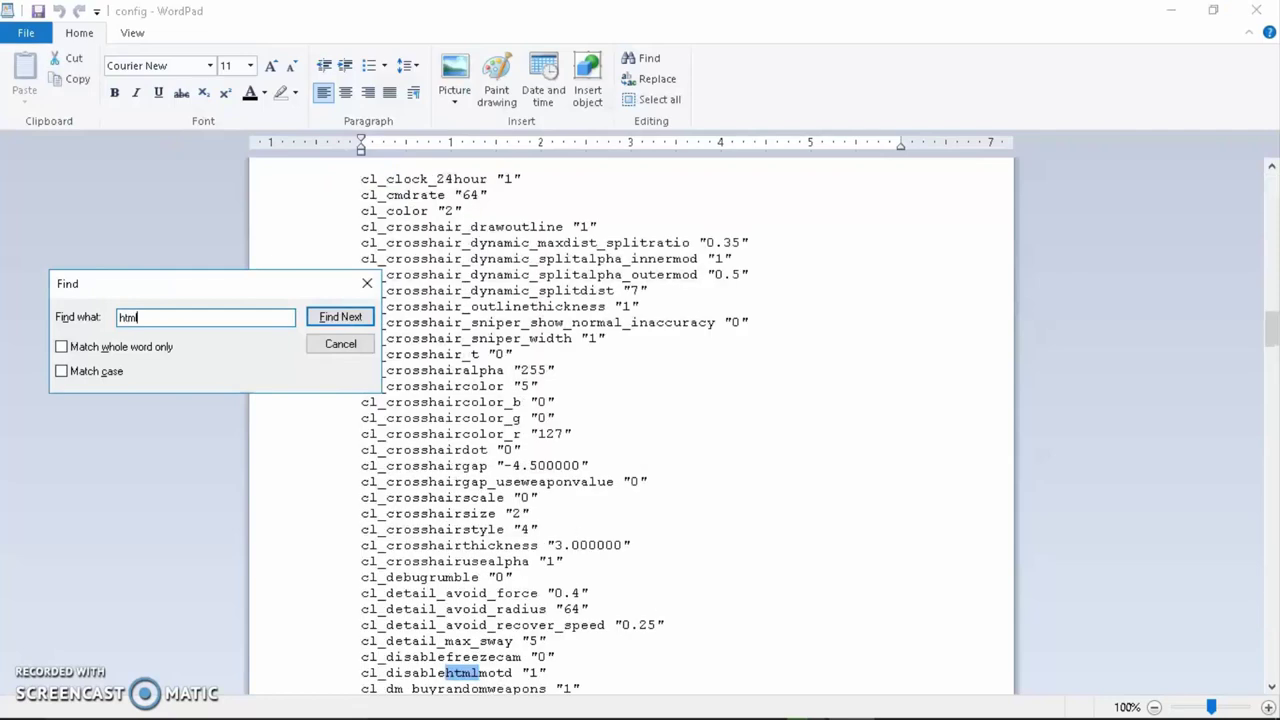
pyautogui.click(340, 343)
pyautogui.scroll(-1, 343, 514)
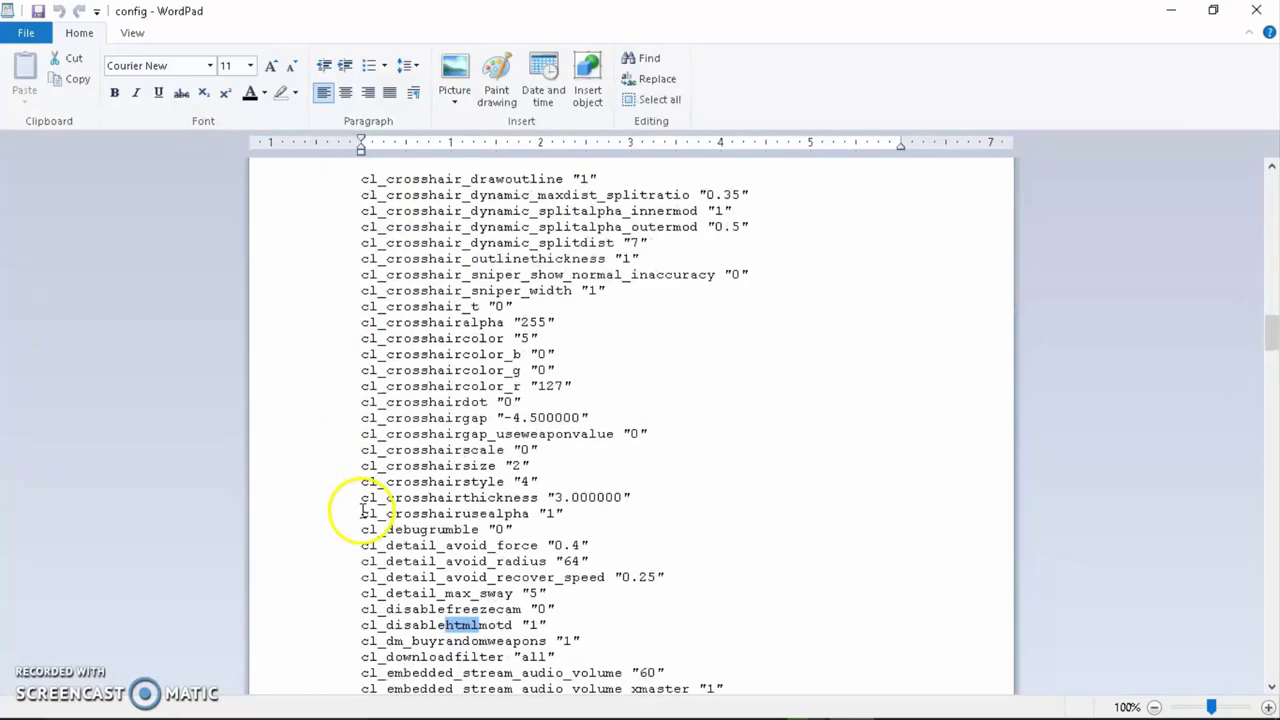
pyautogui.click(352, 628)
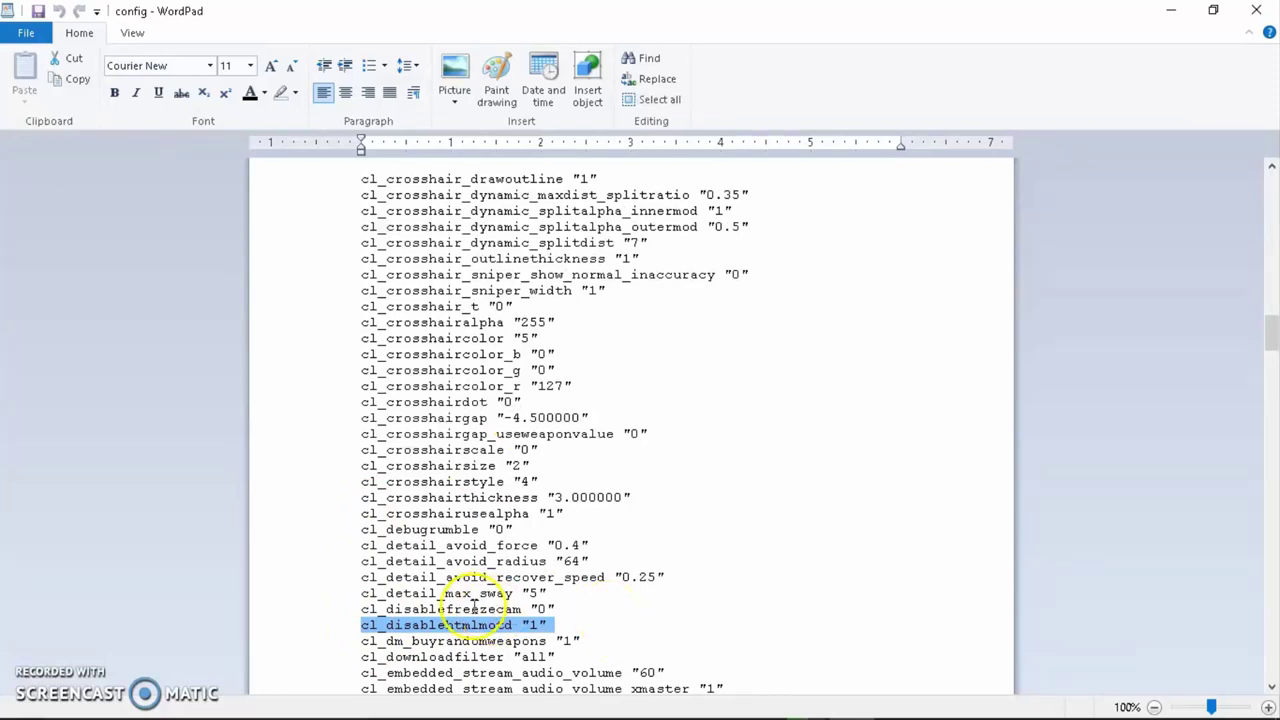
# - Highlight the cl_disablehtmlmotd command name and its "1" value in the config file to show the setting's parts
pyautogui.click(497, 625)
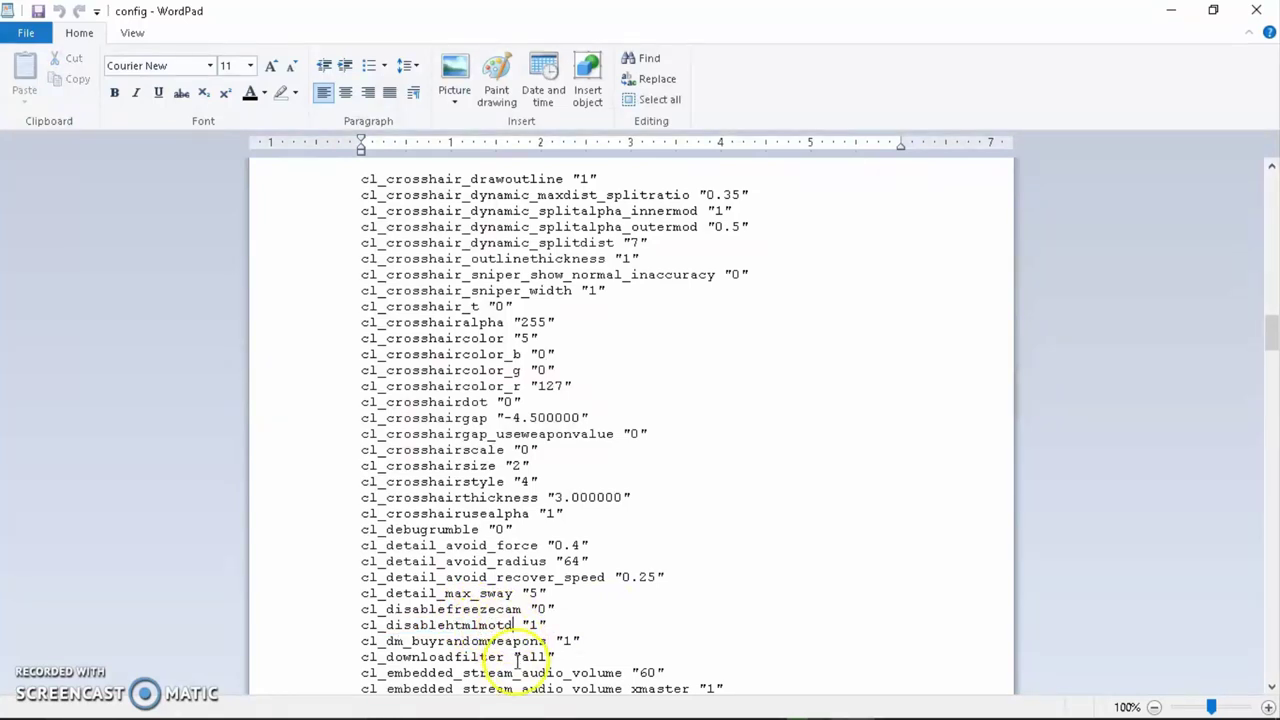
pyautogui.moveTo(362, 626); pyautogui.dragTo(512, 628)
pyautogui.click(552, 628)
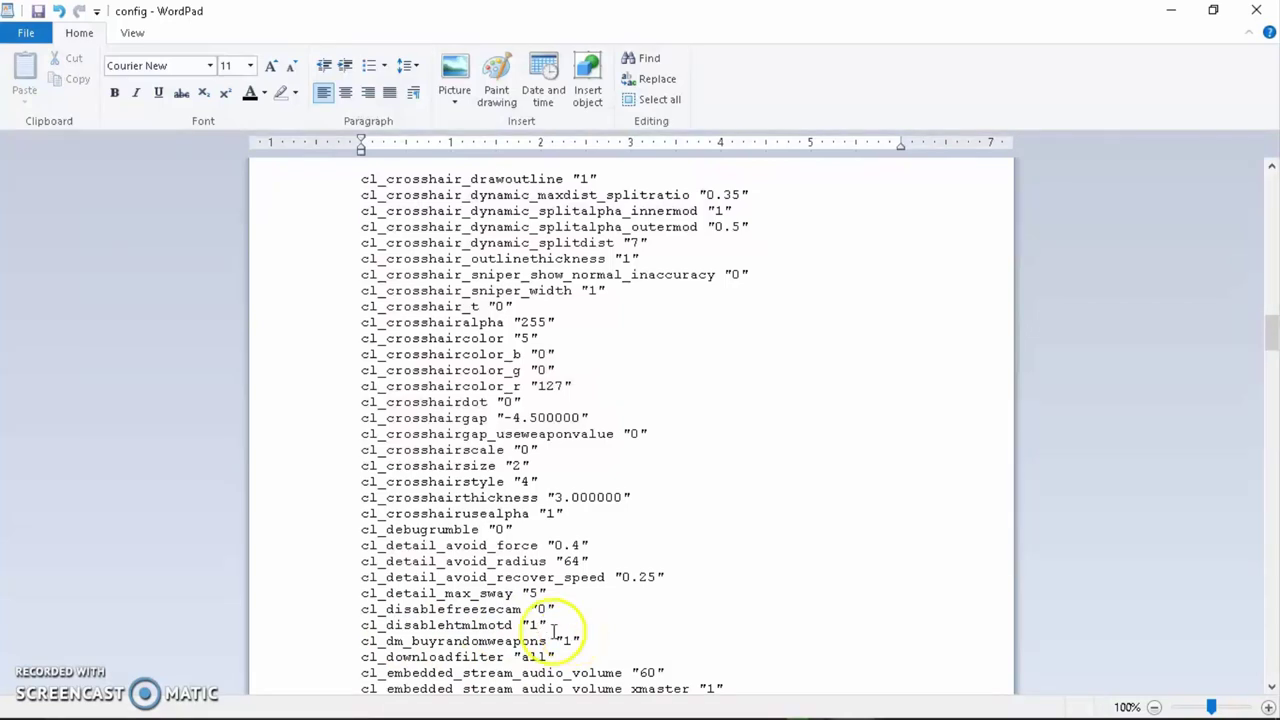
pyautogui.hotkey('shift', 'Right')
pyautogui.hotkey('shift', 'Right')
pyautogui.hotkey('shift', 'Right')
pyautogui.hotkey('shift', 'Right')
pyautogui.hotkey('shift', 'Right')
pyautogui.hotkey('shift', 'Right')
pyautogui.press('Left')
pyautogui.press('Left')
pyautogui.press('Left')
pyautogui.press('Left')
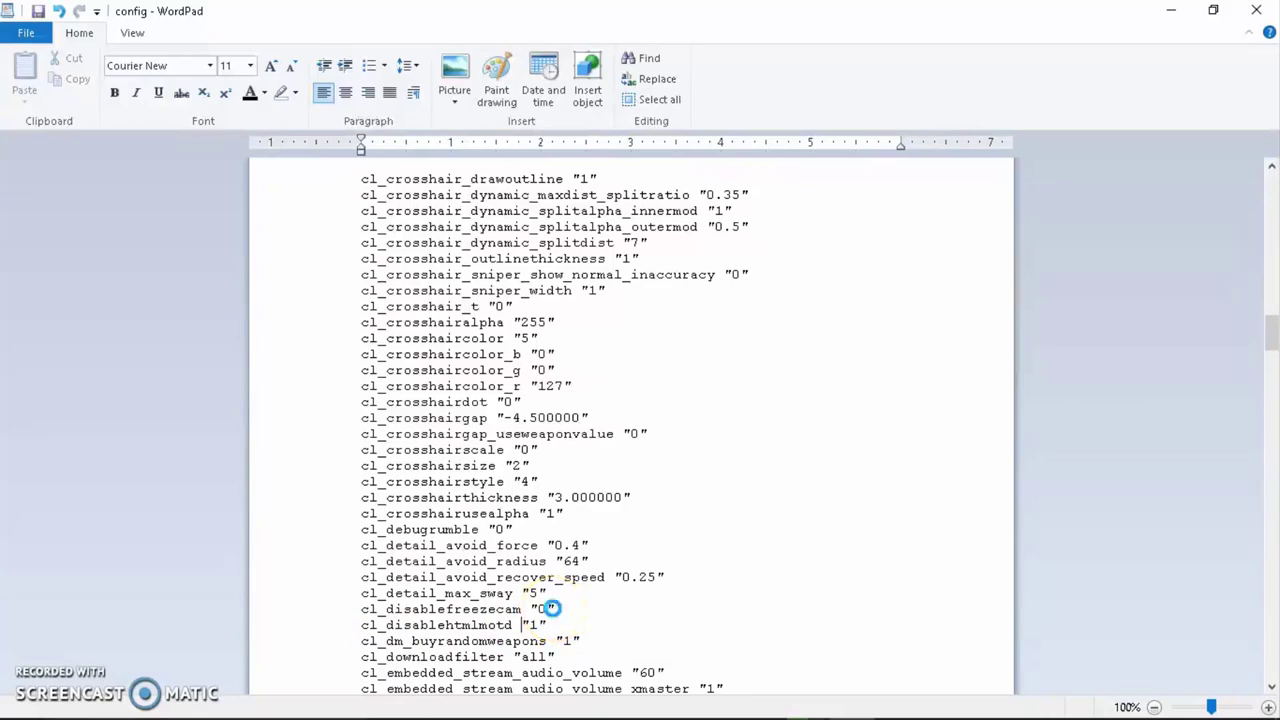
# - Look through the cl_ settings further down the config file, and return to the cfg folder
pyautogui.scroll(-9, 551, 608)
pyautogui.scroll(-1, 684, 560)
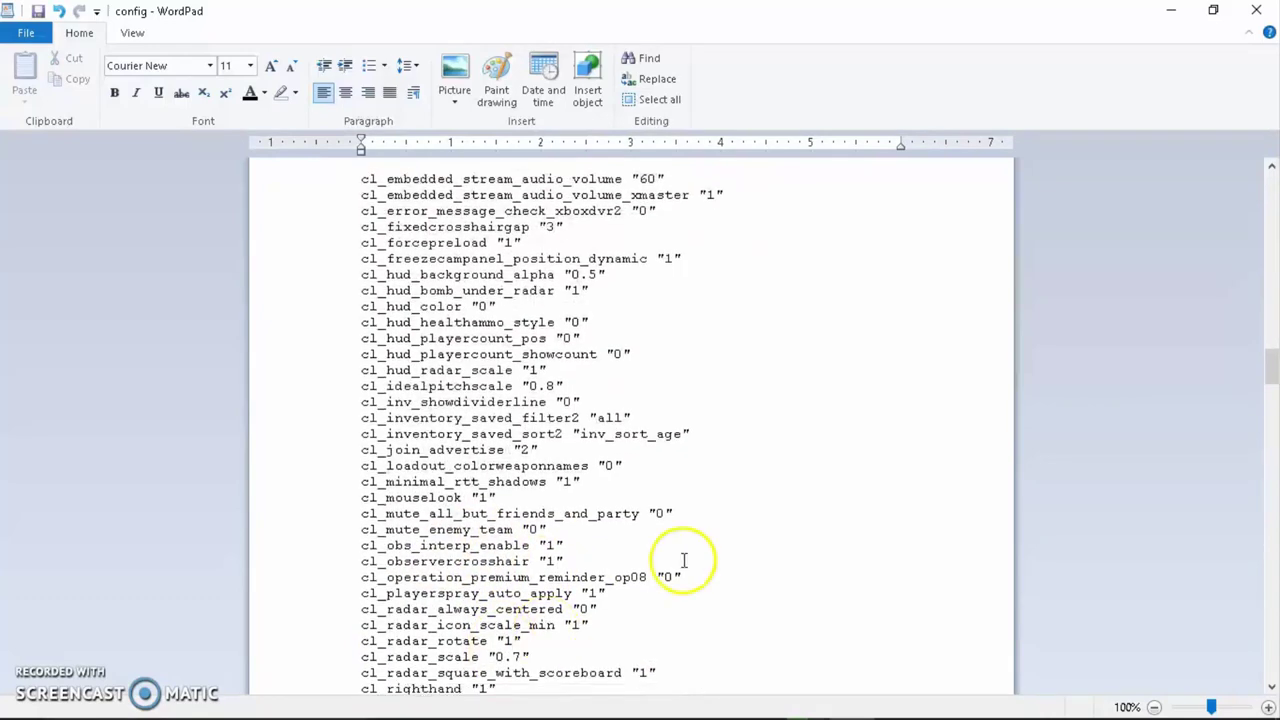
pyautogui.scroll(6, 684, 560)
pyautogui.hotkey('alt', 'Tab')
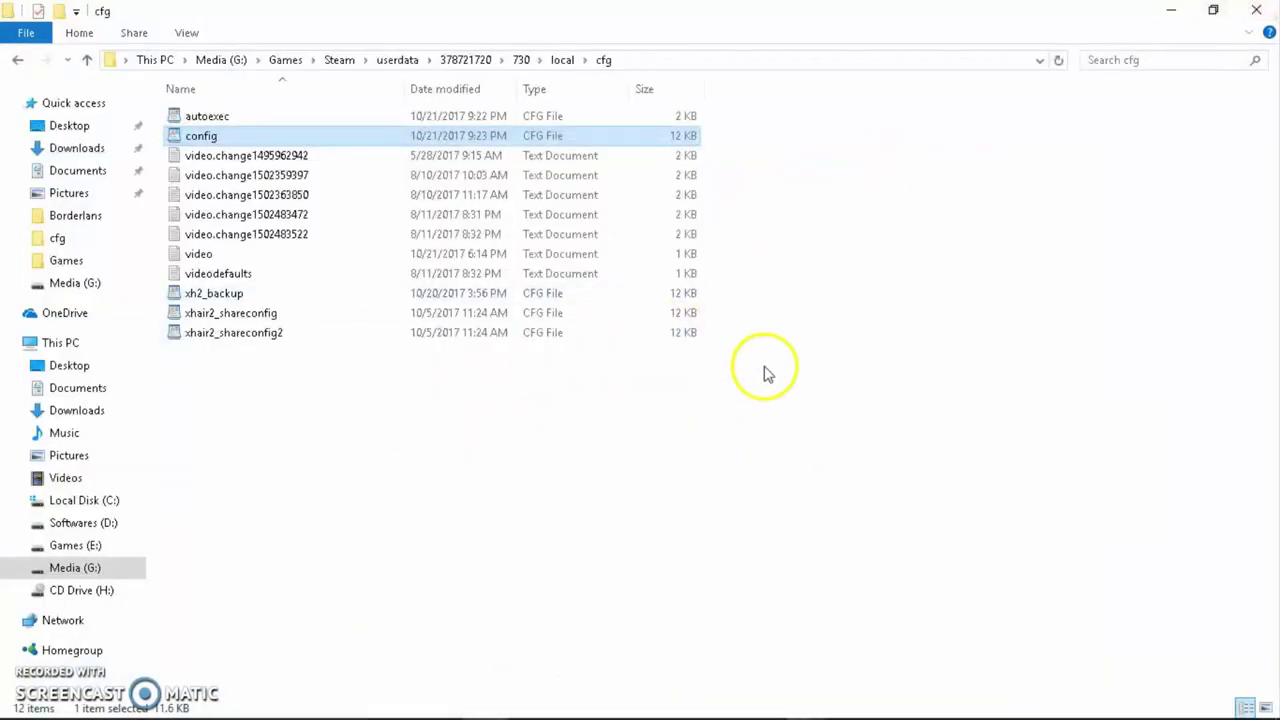
pyautogui.click(765, 373)
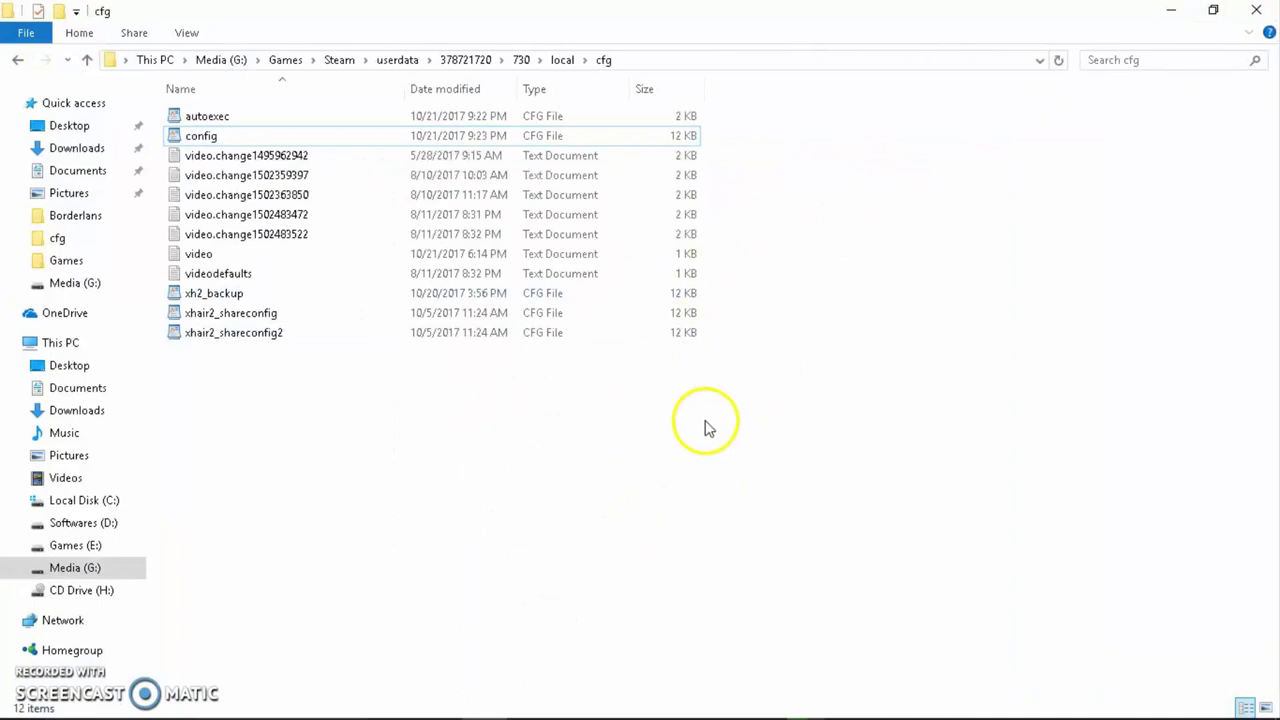
# - Open the video file, and show file name extensions in the cfg folder to point out config.cfg and video.txt
pyautogui.doubleClick(294, 262)
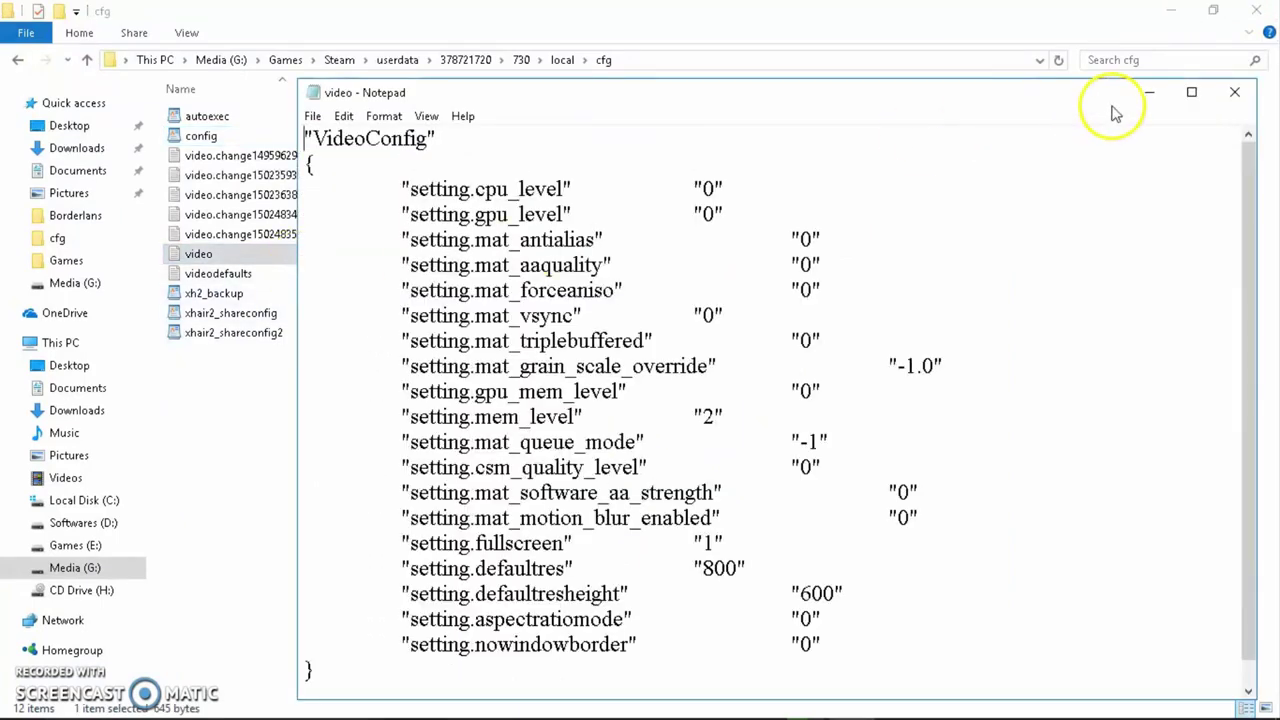
pyautogui.click(191, 34)
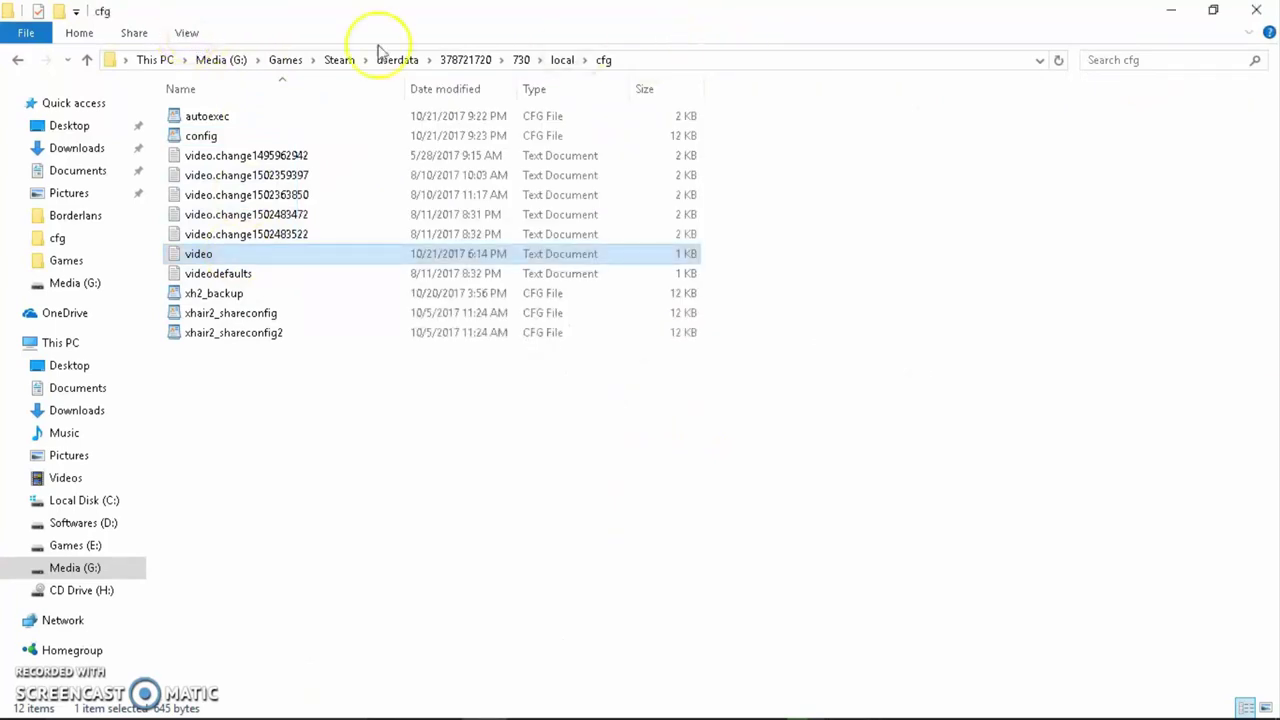
pyautogui.click(191, 34)
pyautogui.click(731, 72)
pyautogui.click(222, 137)
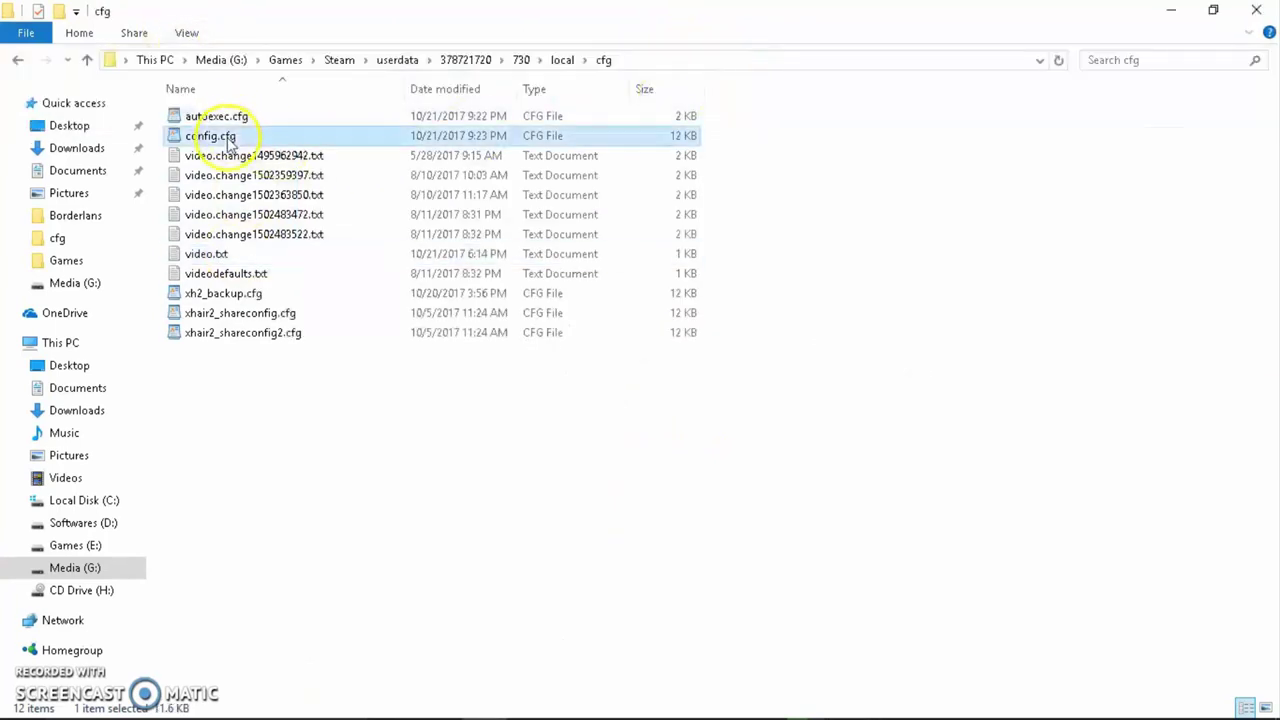
pyautogui.click(250, 262)
pyautogui.click(578, 515)
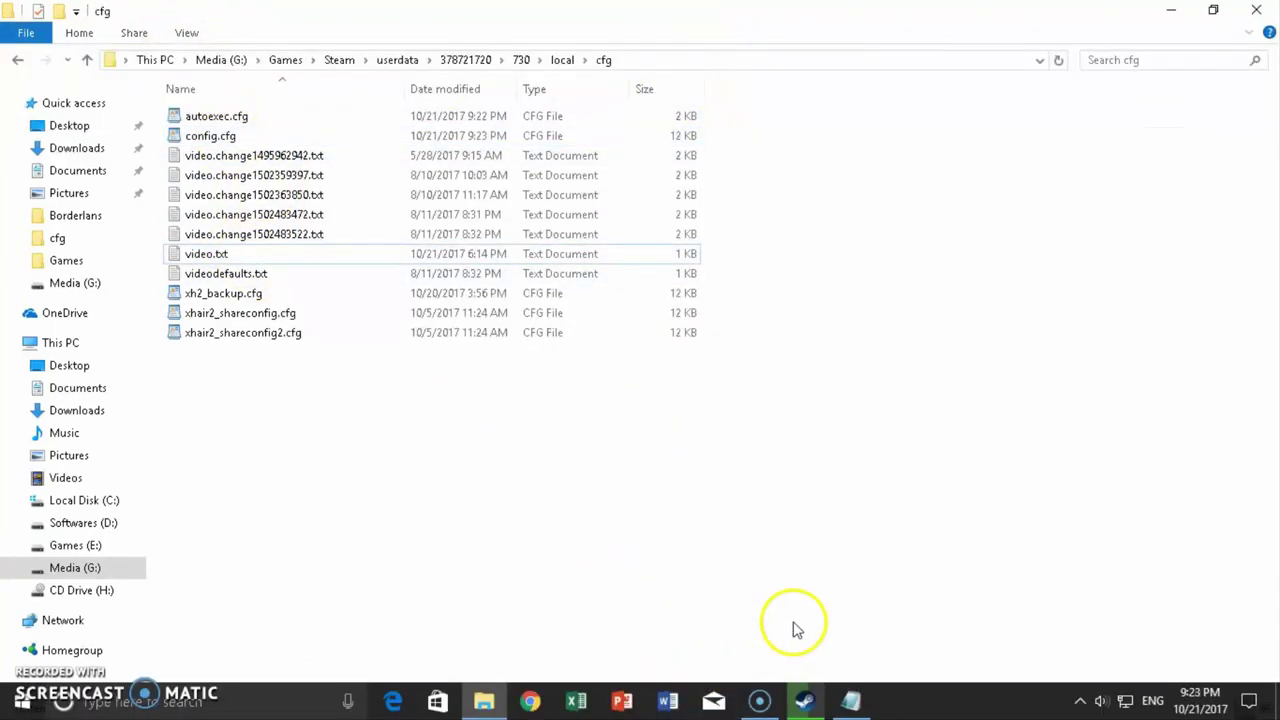
# - Bring the open video file forward in Notepad, maximize it, and highlight its VideoConfig settings
pyautogui.click(852, 700)
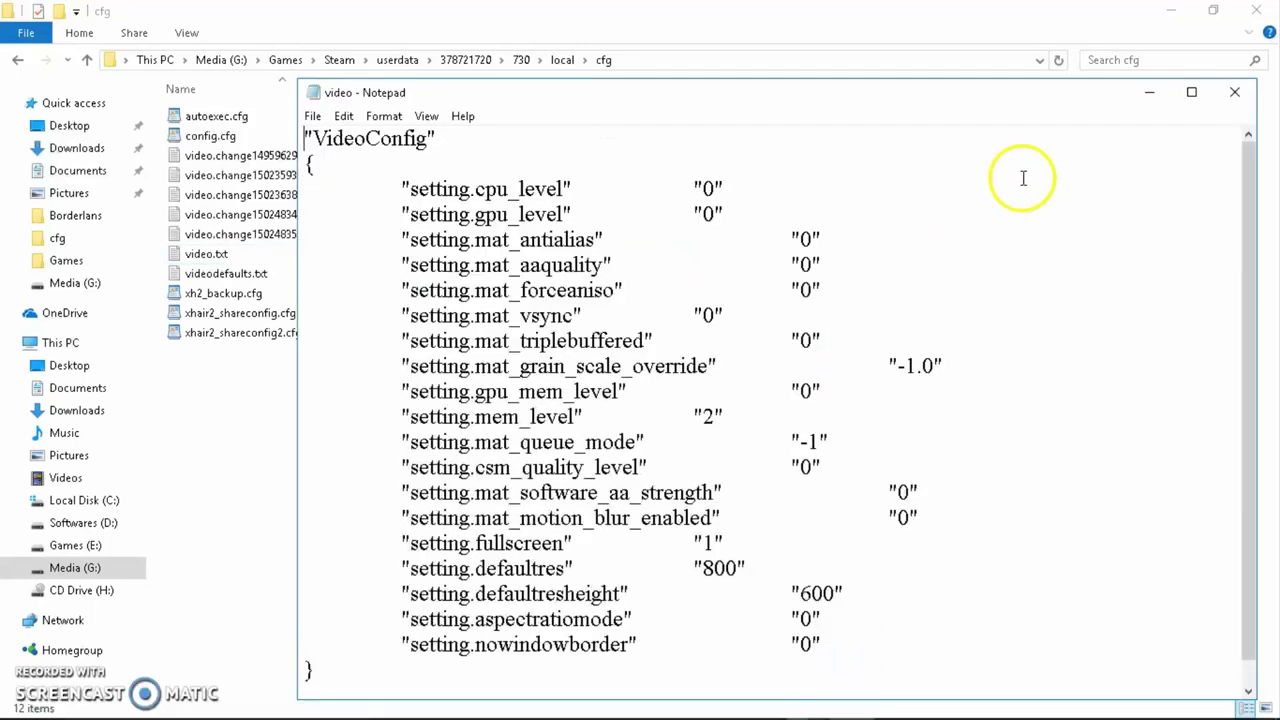
pyautogui.click(1185, 93)
pyautogui.moveTo(222, 180); pyautogui.dragTo(486, 429)
pyautogui.click(615, 532)
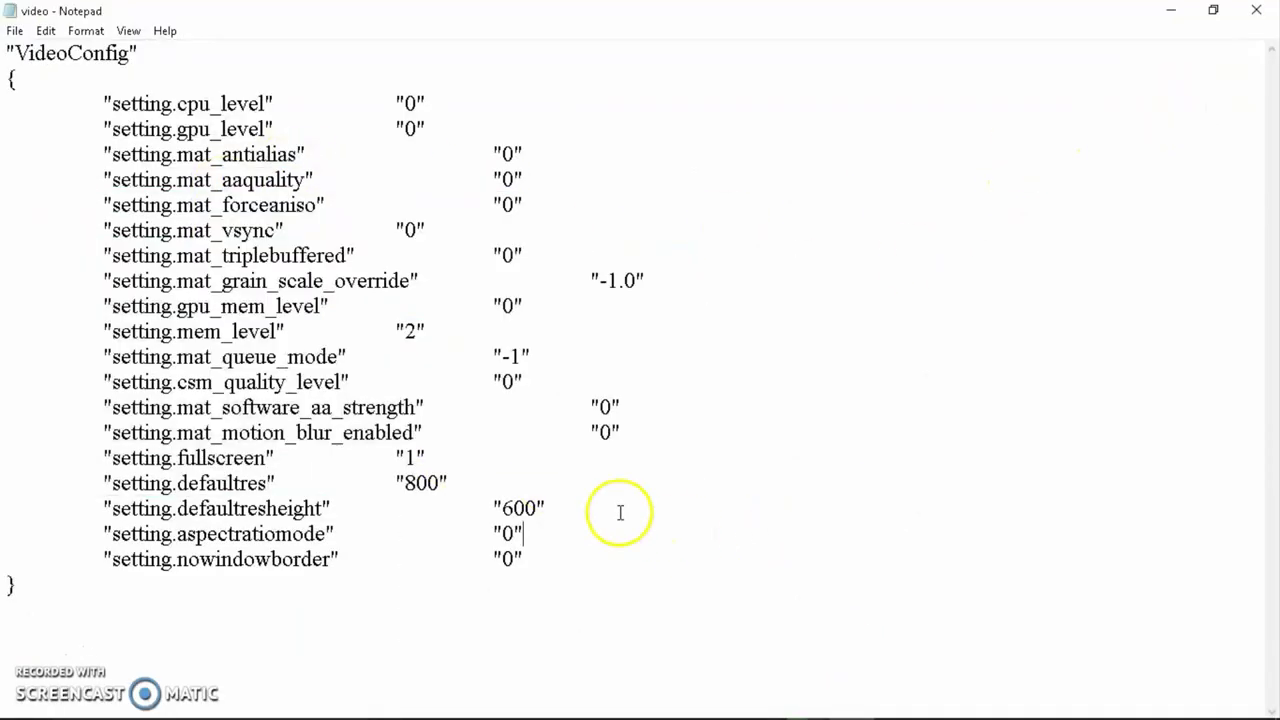
# - Point out setting.gpu_mem_level, set setting.mem_level to "0" in the video file, and save and close it
pyautogui.moveTo(120, 306); pyautogui.dragTo(320, 306)
pyautogui.click(514, 305)
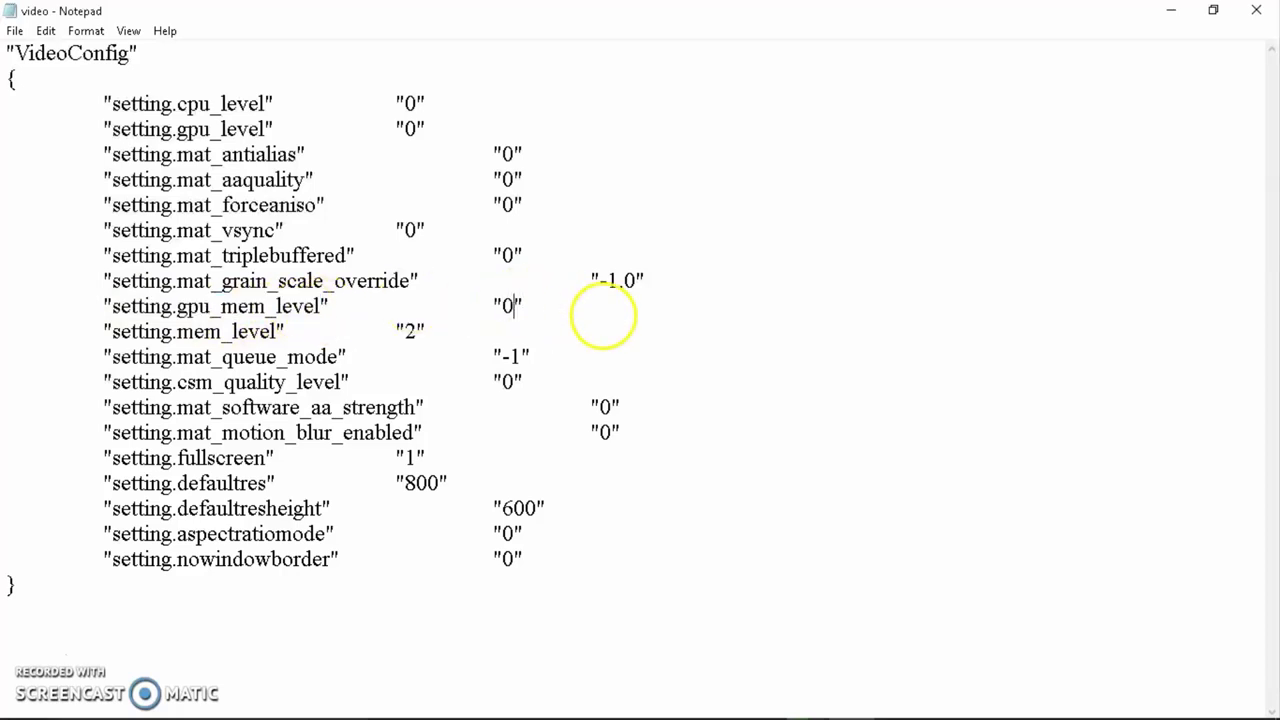
pyautogui.click(407, 330)
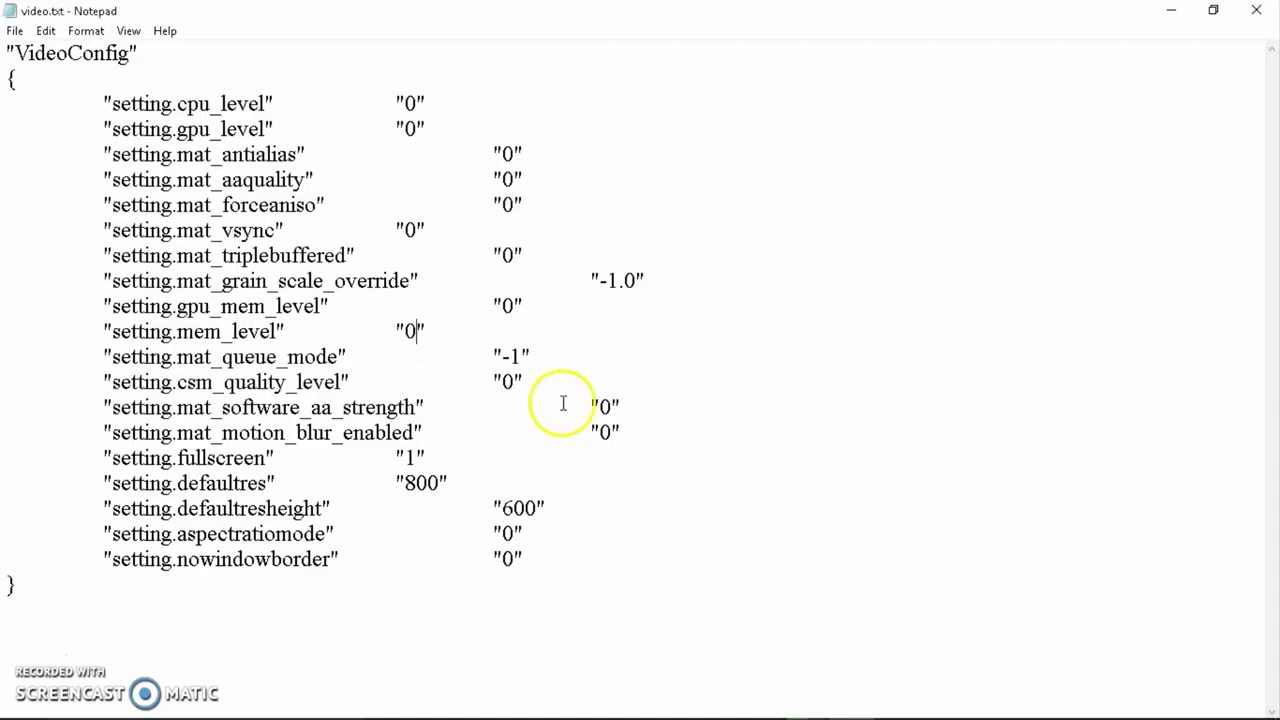
pyautogui.click(1256, 10)
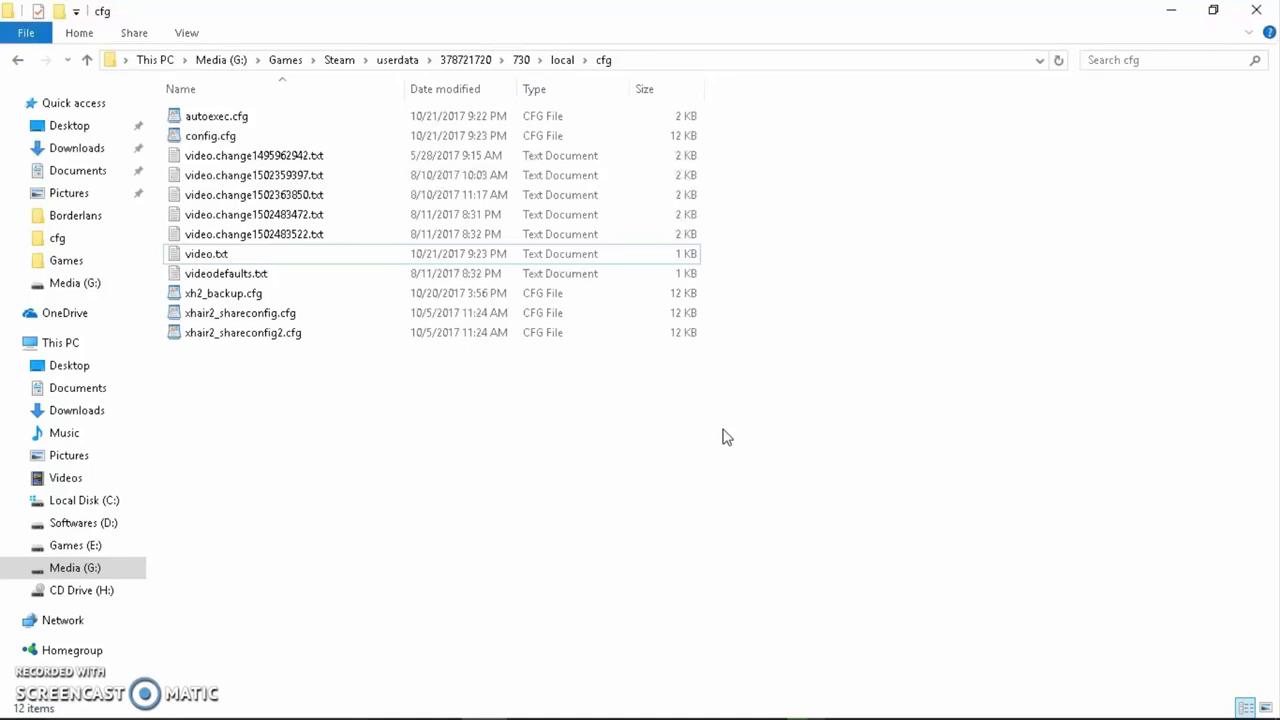
pyautogui.click(330, 255)
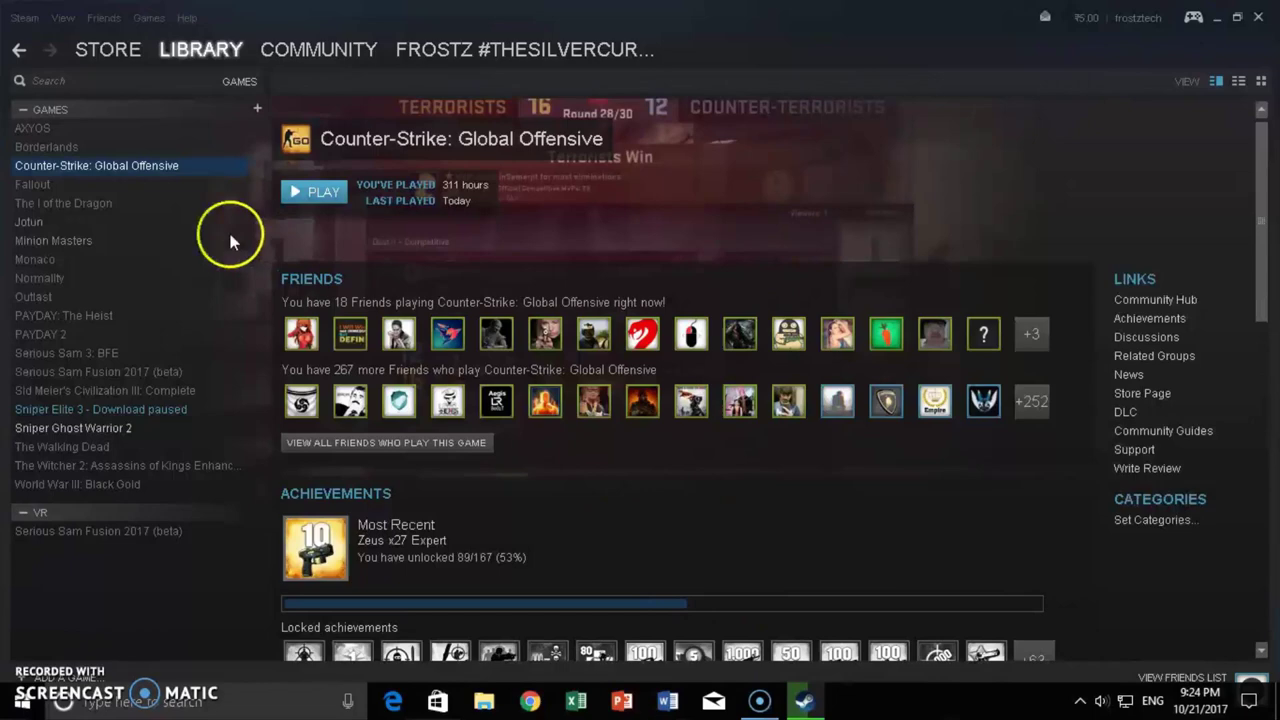
# - Switch to the Steam library and open the launch options in the properties of Counter-Strike: Global Offensive
pyautogui.rightClick(95, 166)
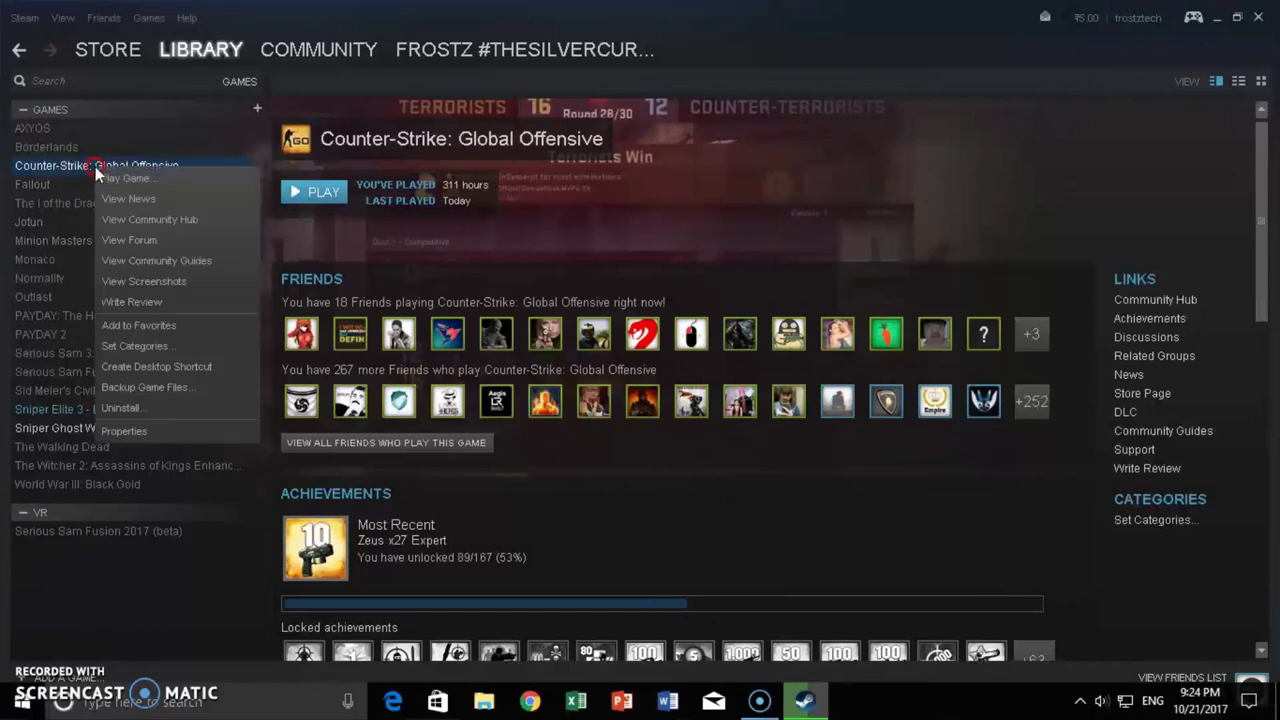
pyautogui.click(147, 427)
pyautogui.click(541, 397)
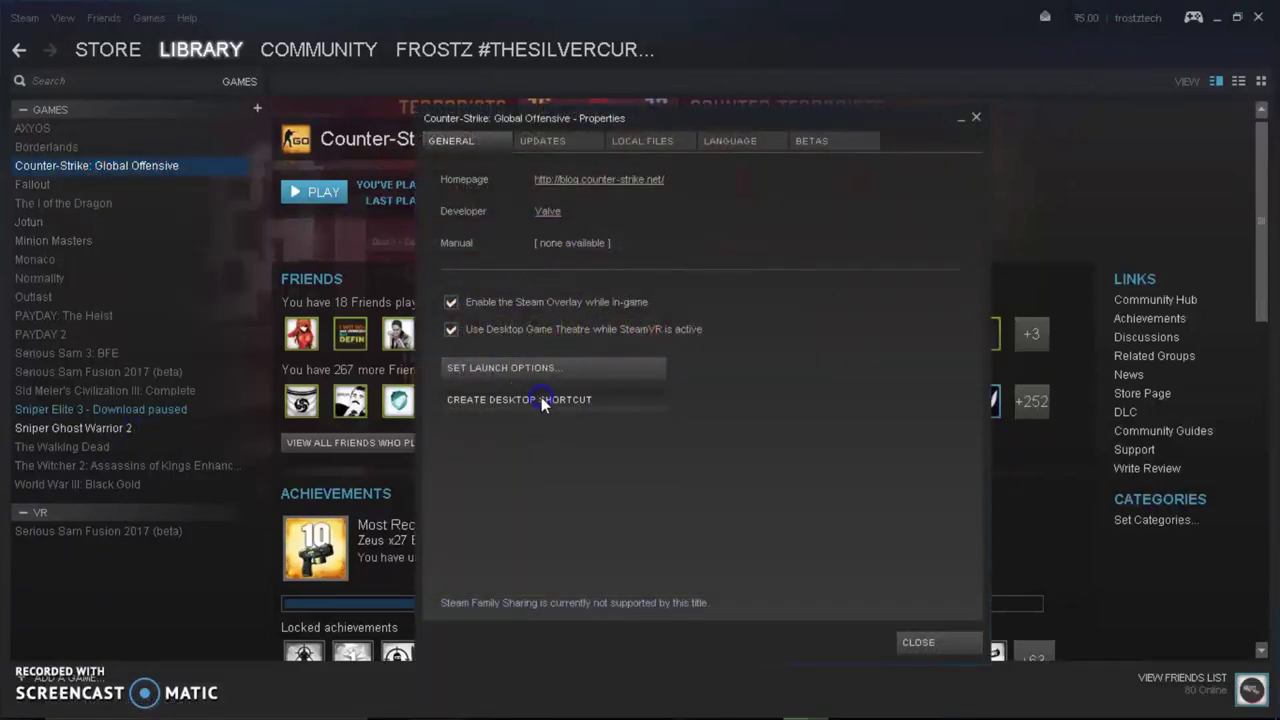
pyautogui.press('Return')
pyautogui.click(552, 368)
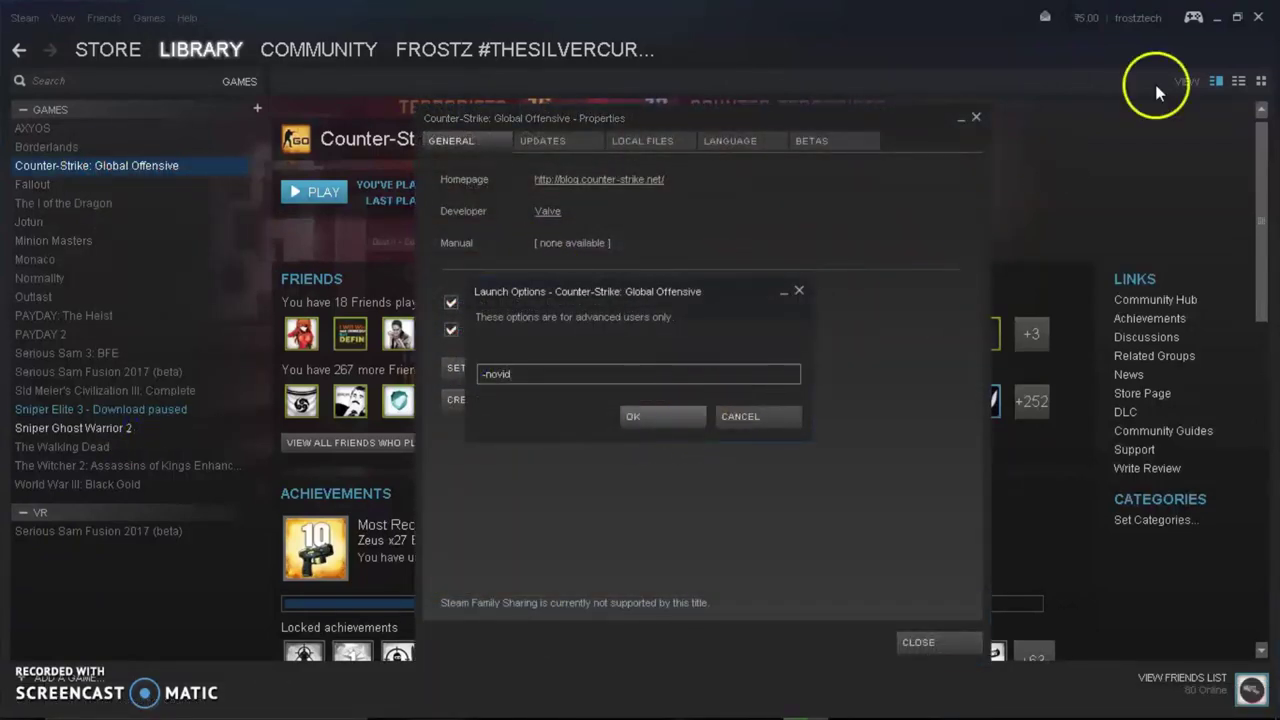
pyautogui.click(1277, 716)
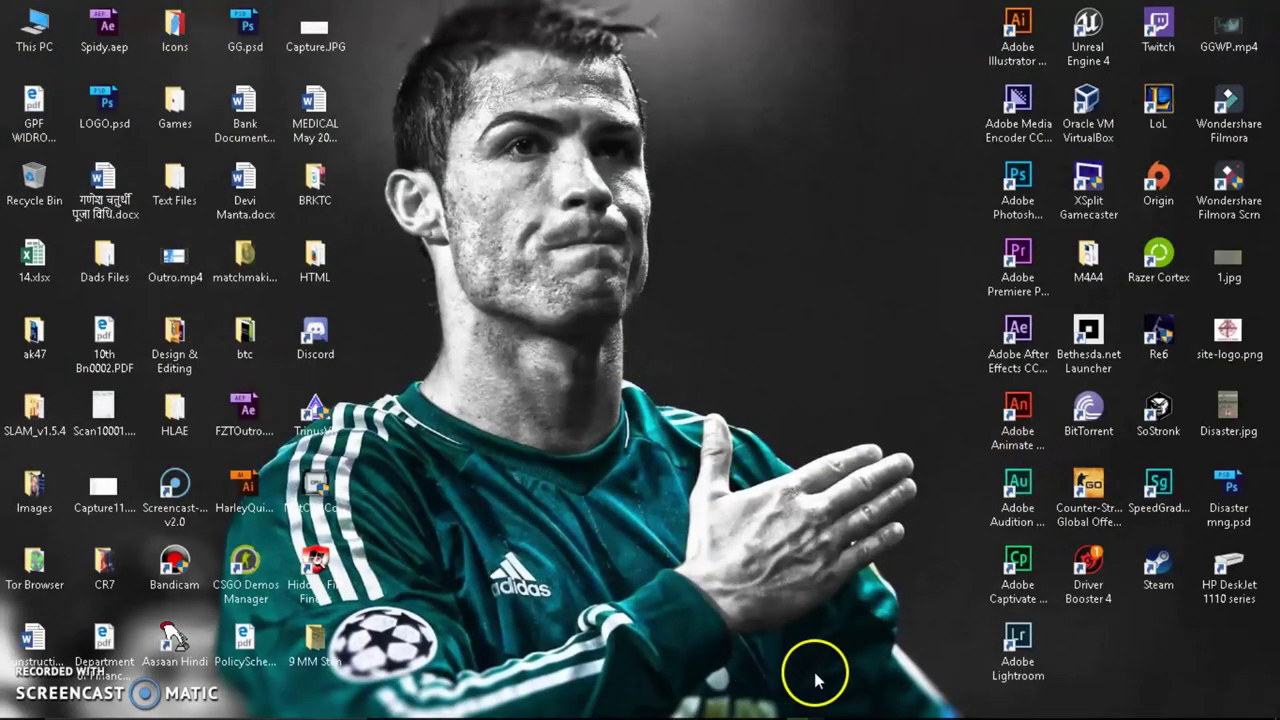
pyautogui.moveTo(828, 708)
pyautogui.click(709, 623)
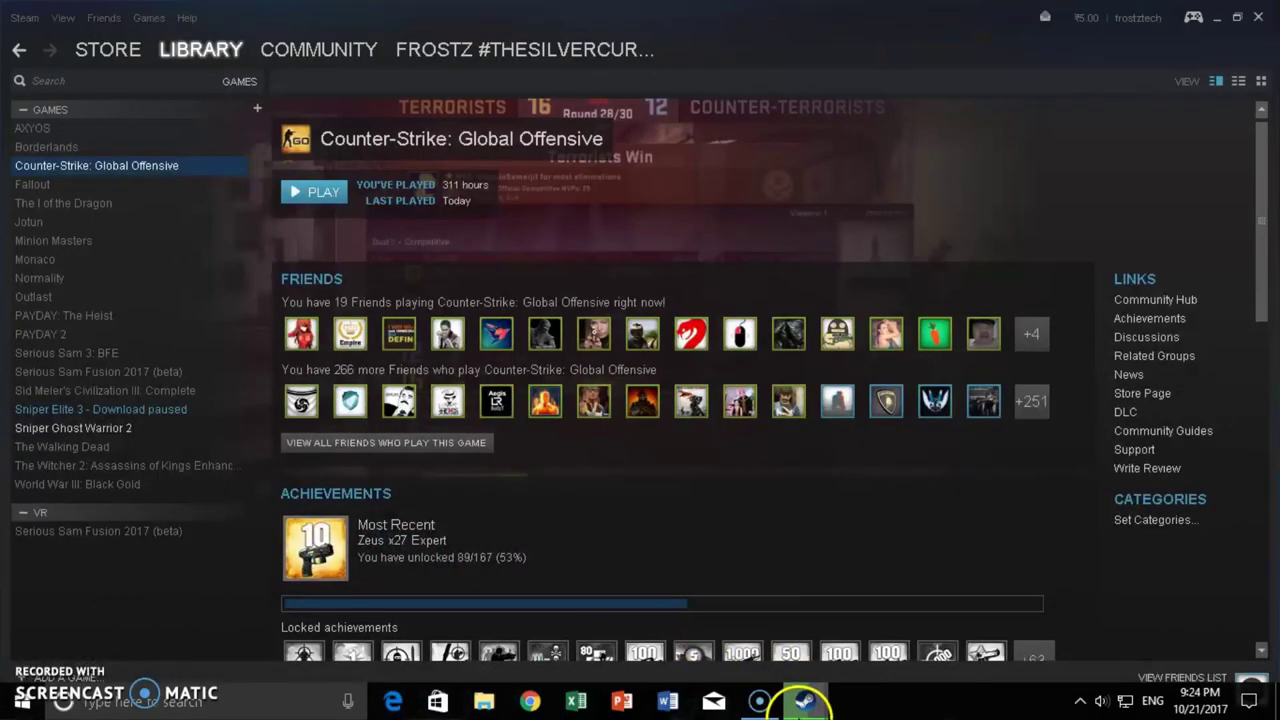
pyautogui.click(964, 596)
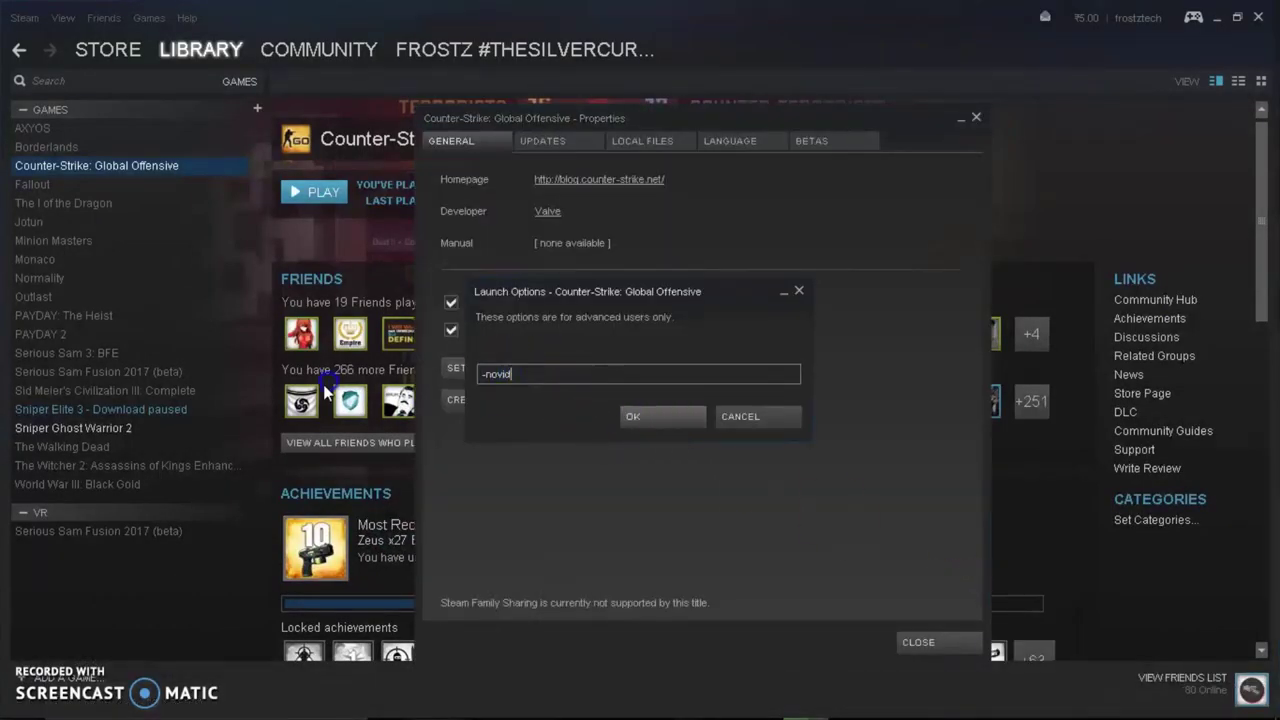
# - Point out the -novid launch option, accept the launch options, and close the game's properties
pyautogui.click(470, 372)
pyautogui.doubleClick(513, 372)
pyautogui.click(520, 371)
pyautogui.click(659, 414)
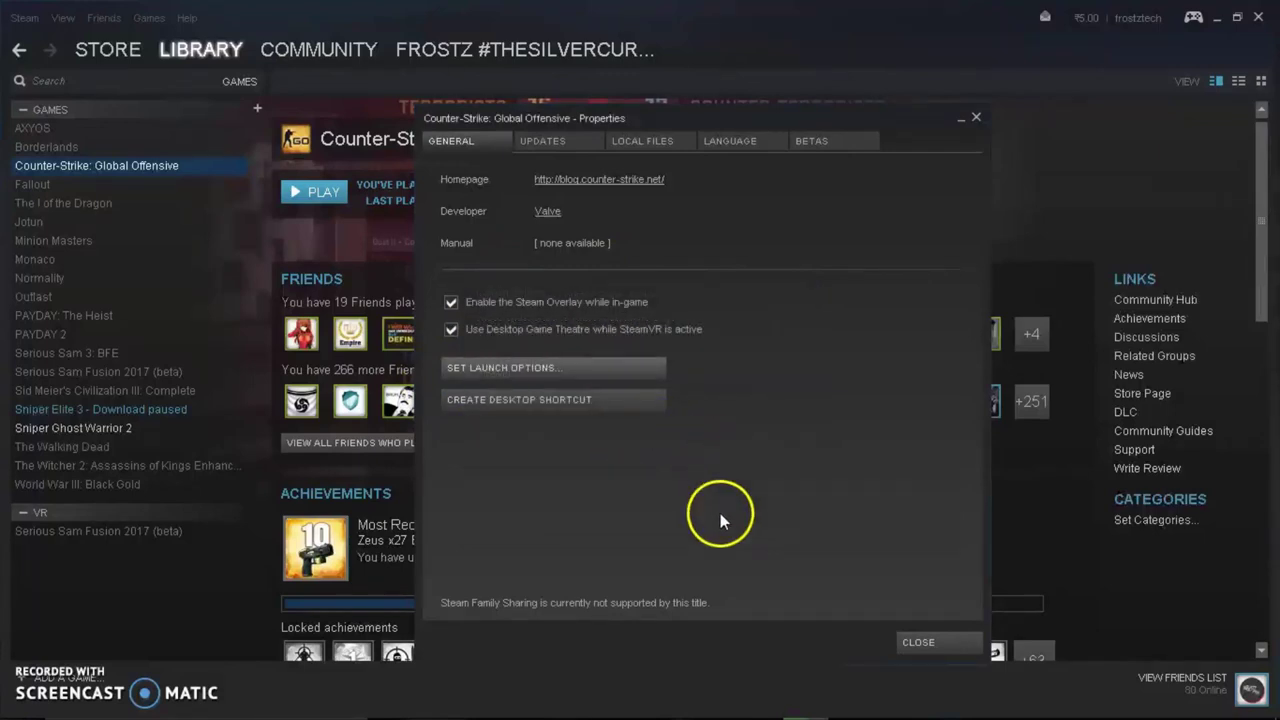
pyautogui.click(930, 642)
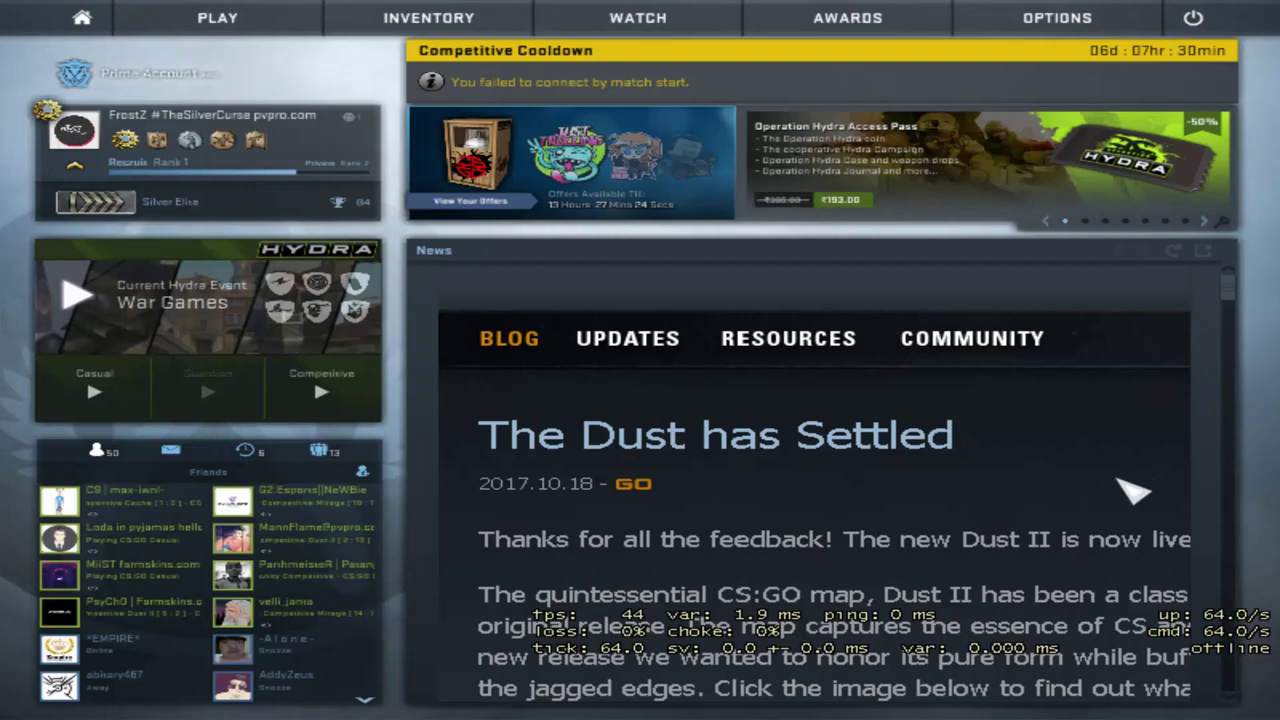
# - Open the developer console in Counter-Strike: Global Offensive, clear its output, and close the console
pyautogui.press('`')
pyautogui.write('cler')
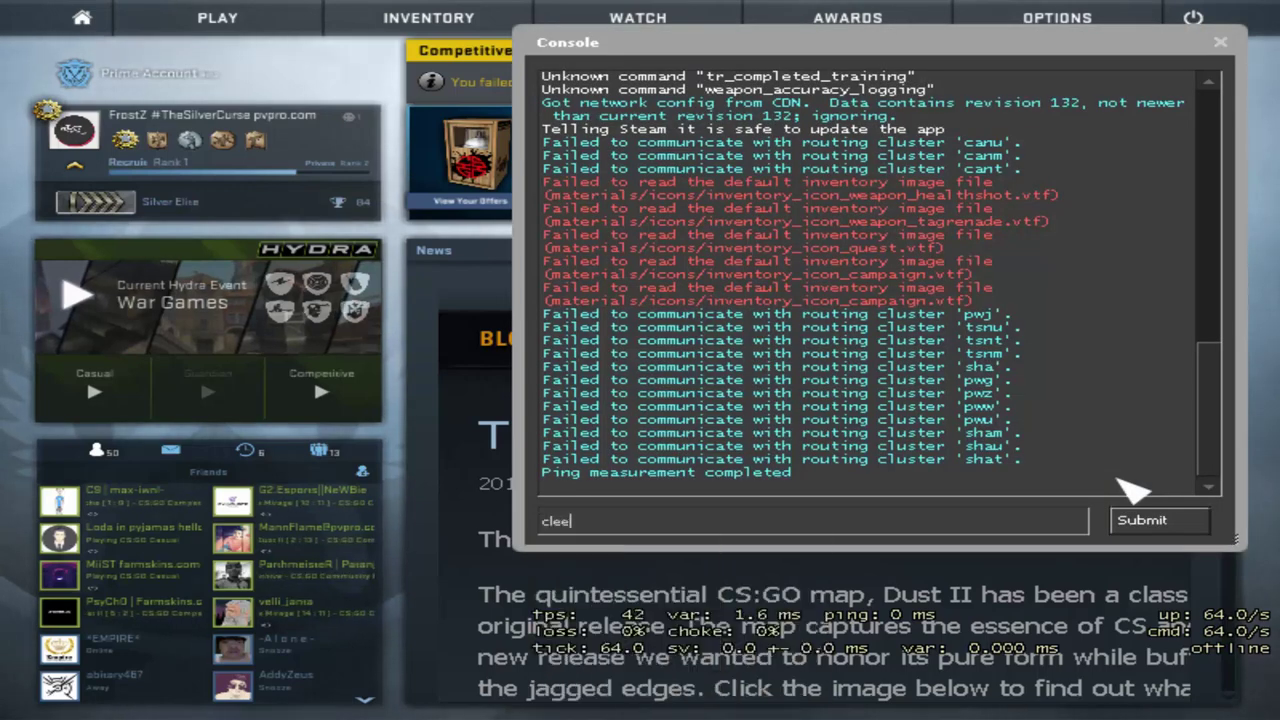
pyautogui.write('r')
pyautogui.press('Return')
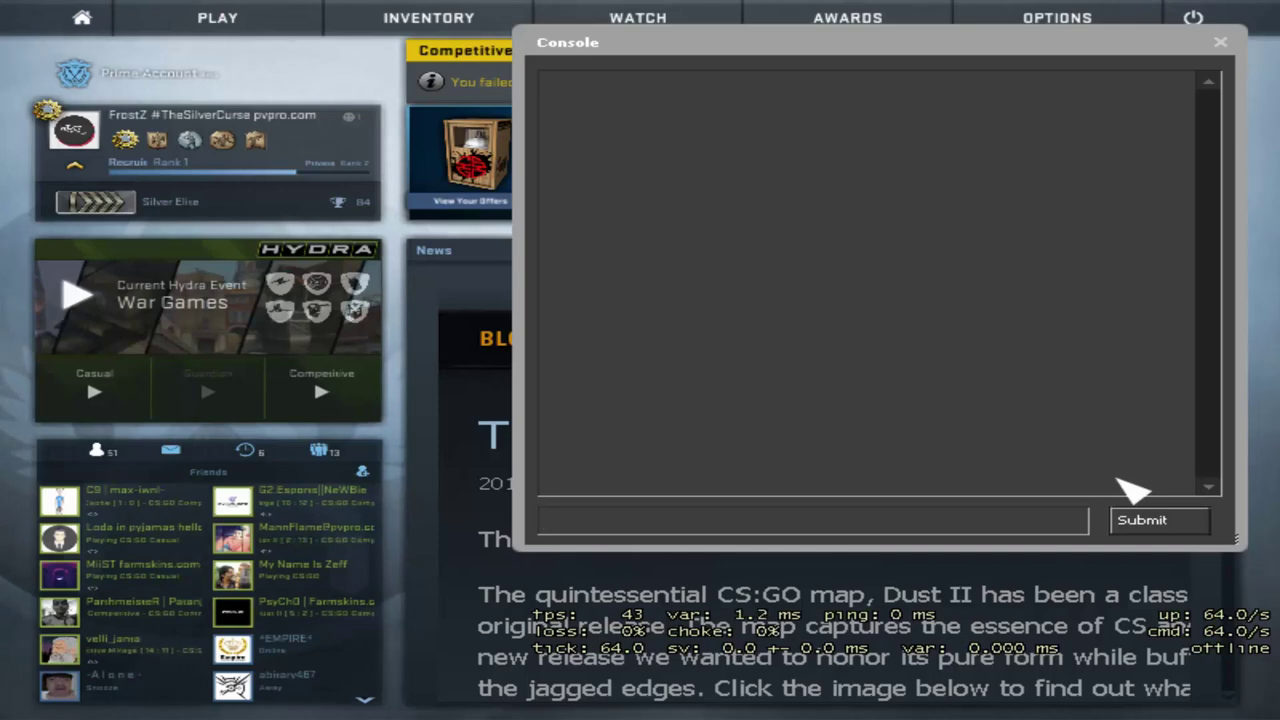
pyautogui.press('`')
pyautogui.press('`')
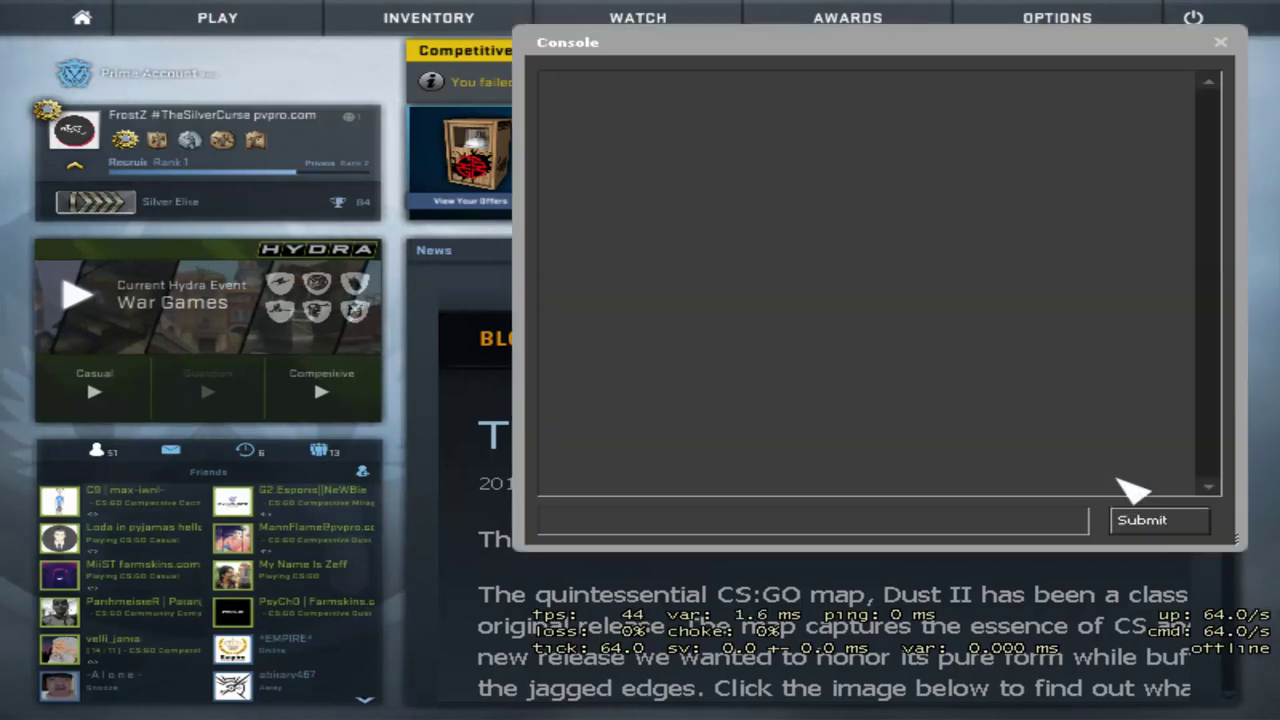
pyautogui.press('`')
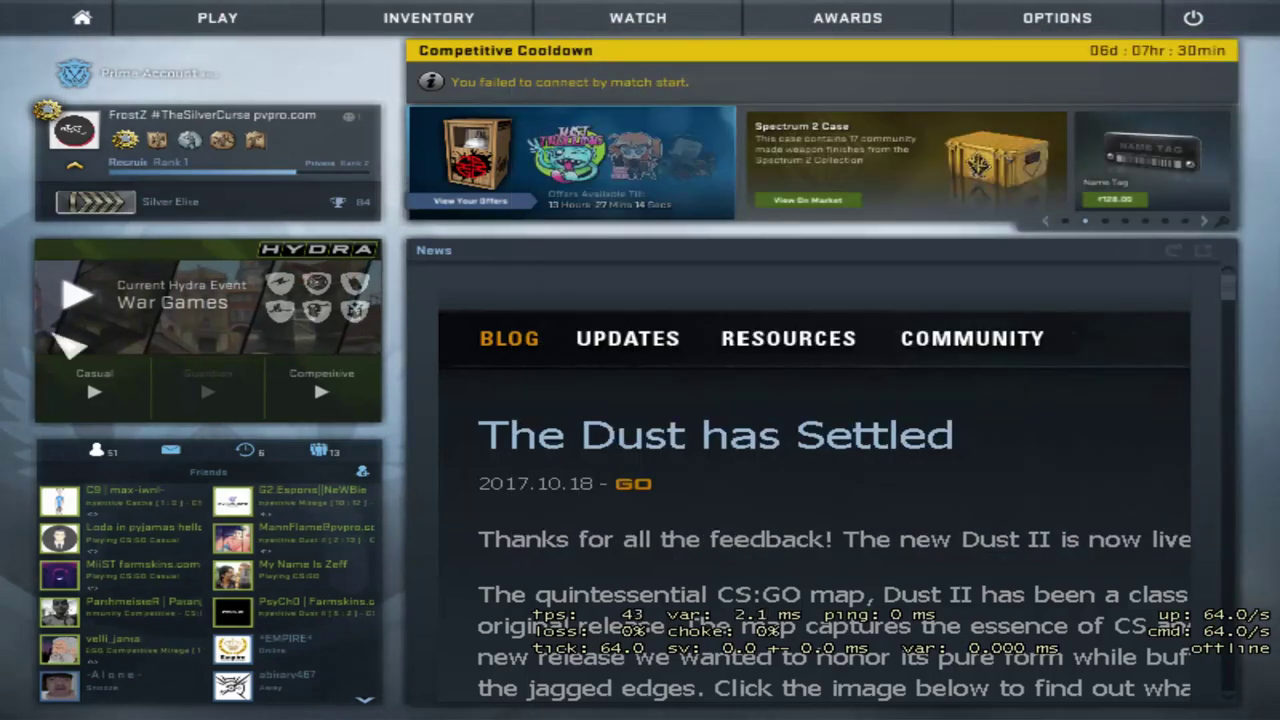
# - View the game's video settings, and return to the home screen
pyautogui.moveTo(1018, 48)
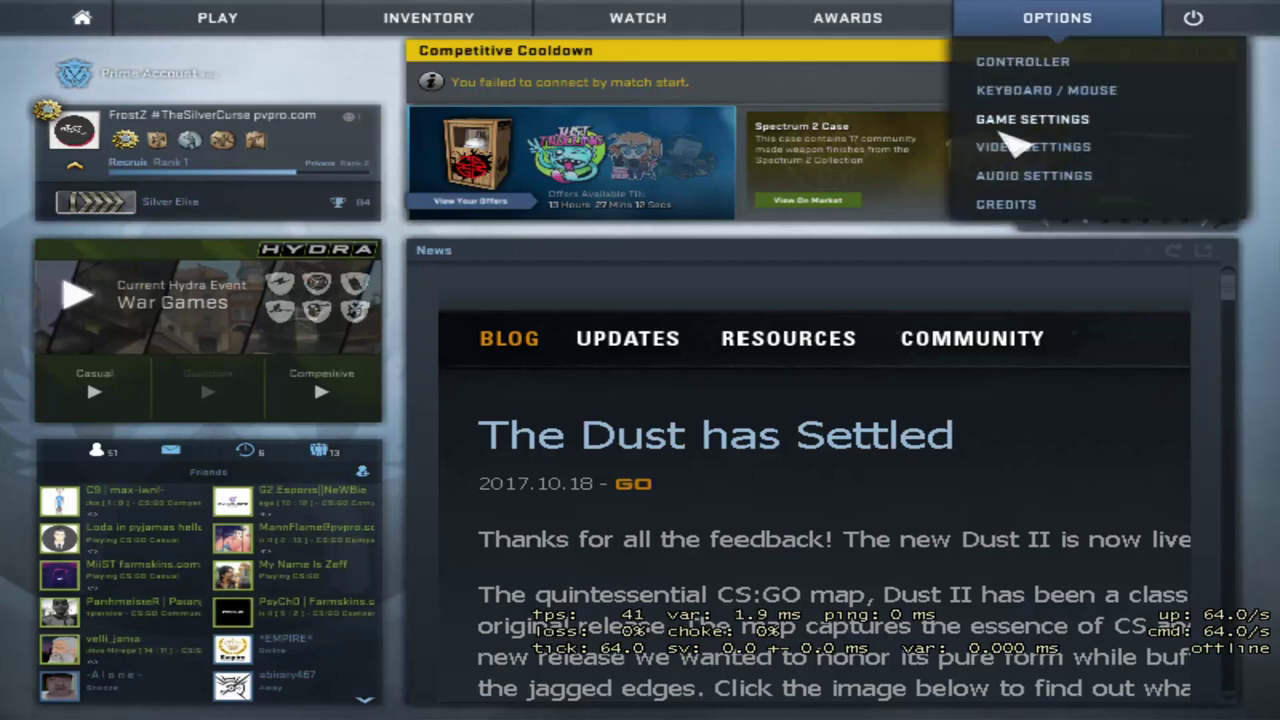
pyautogui.click(992, 150)
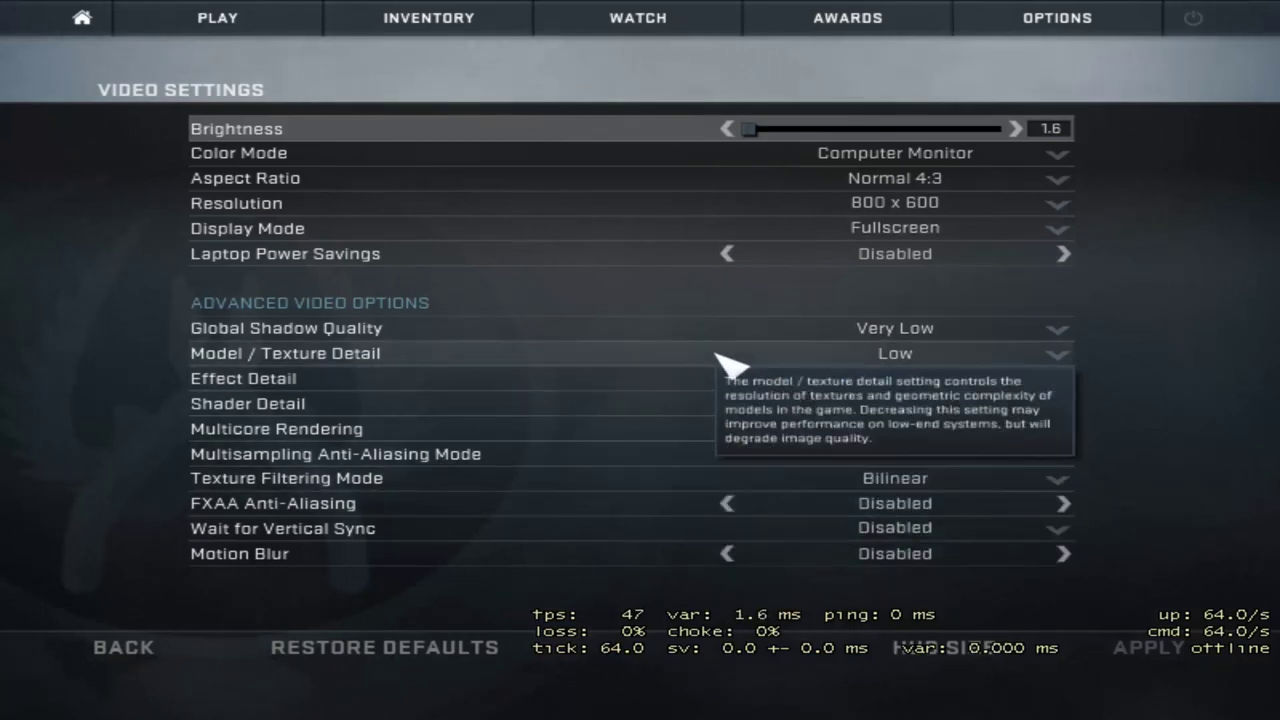
pyautogui.click(110, 28)
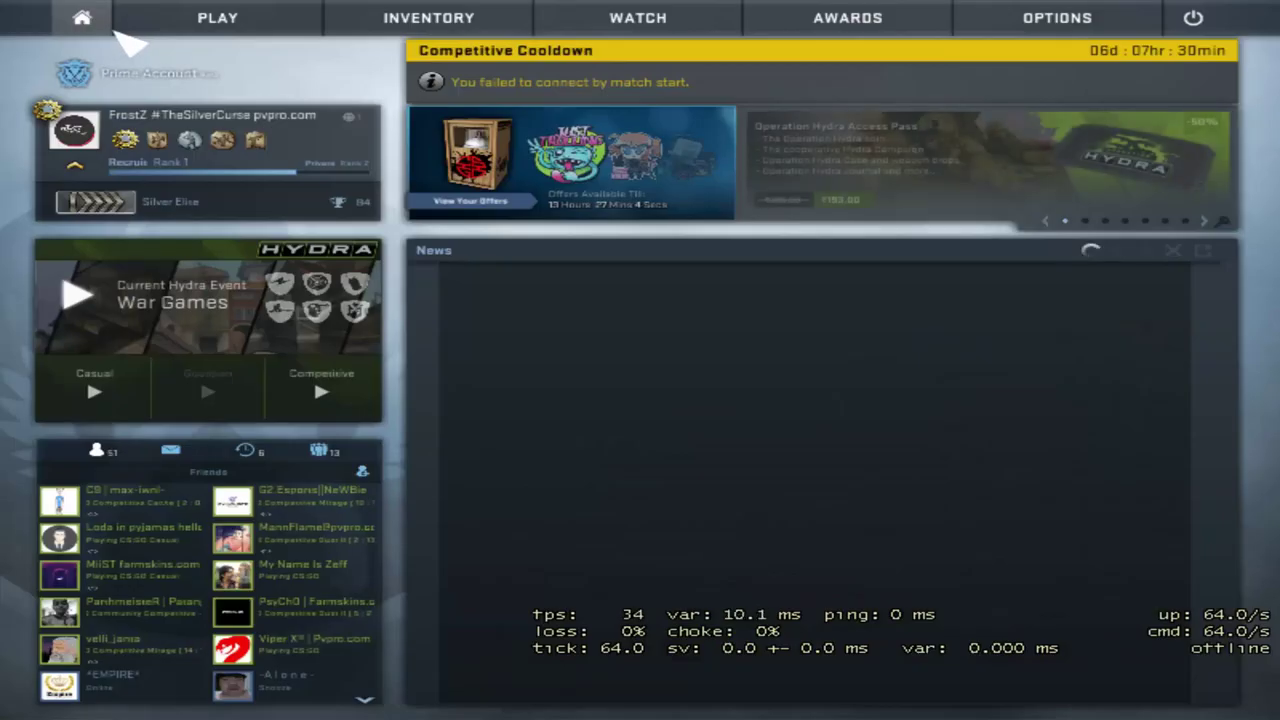
# - Turn off the net graph by running net_graph 0 in the console, and close the console
pyautogui.press('`')
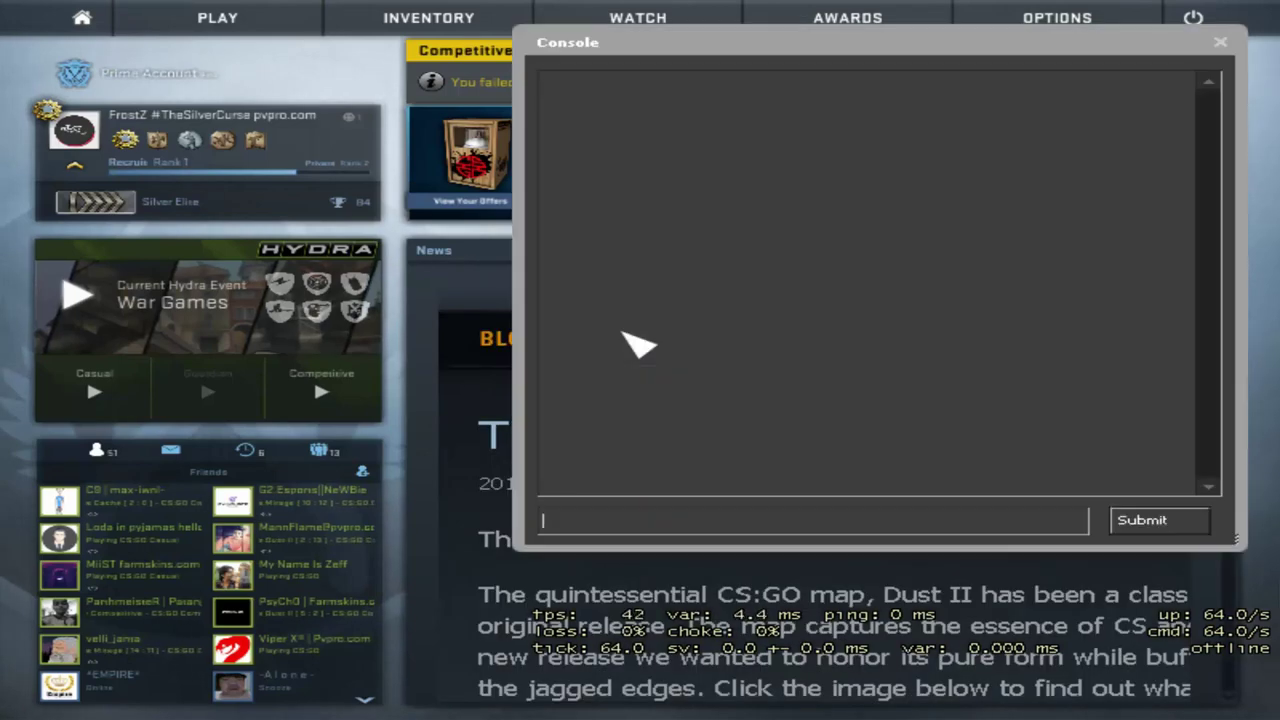
pyautogui.write('net')
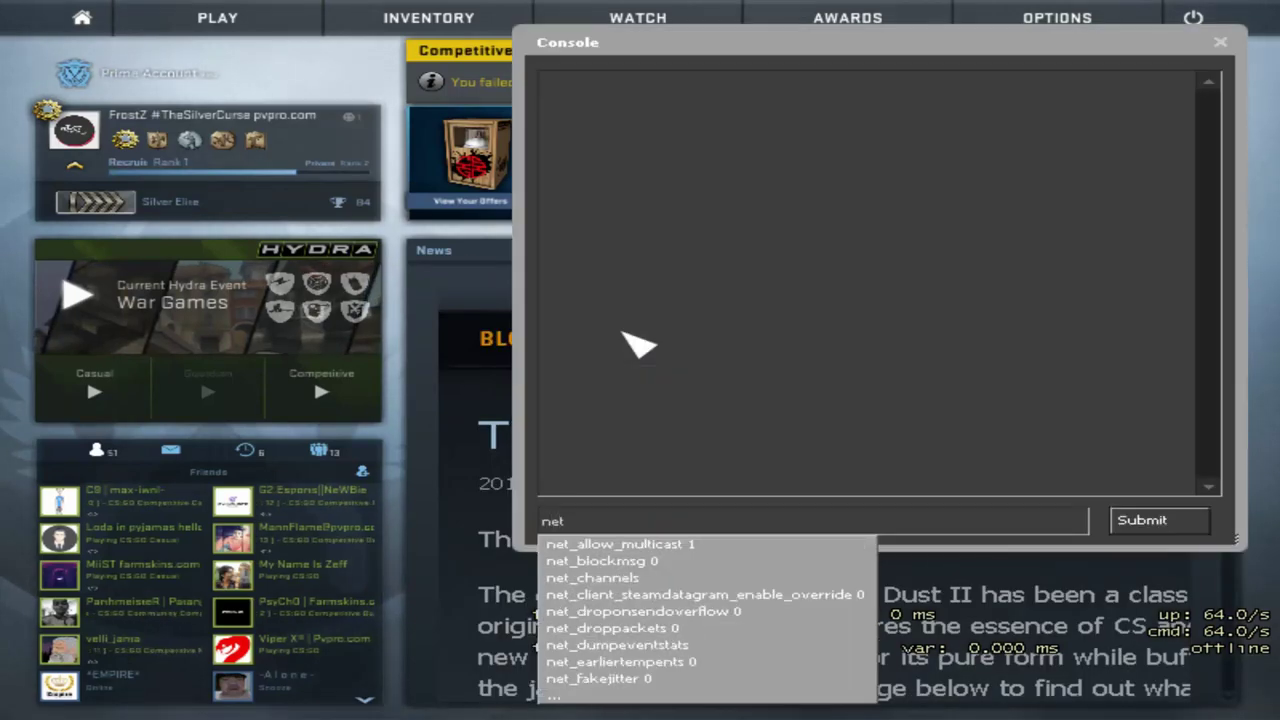
pyautogui.write('_graph 0')
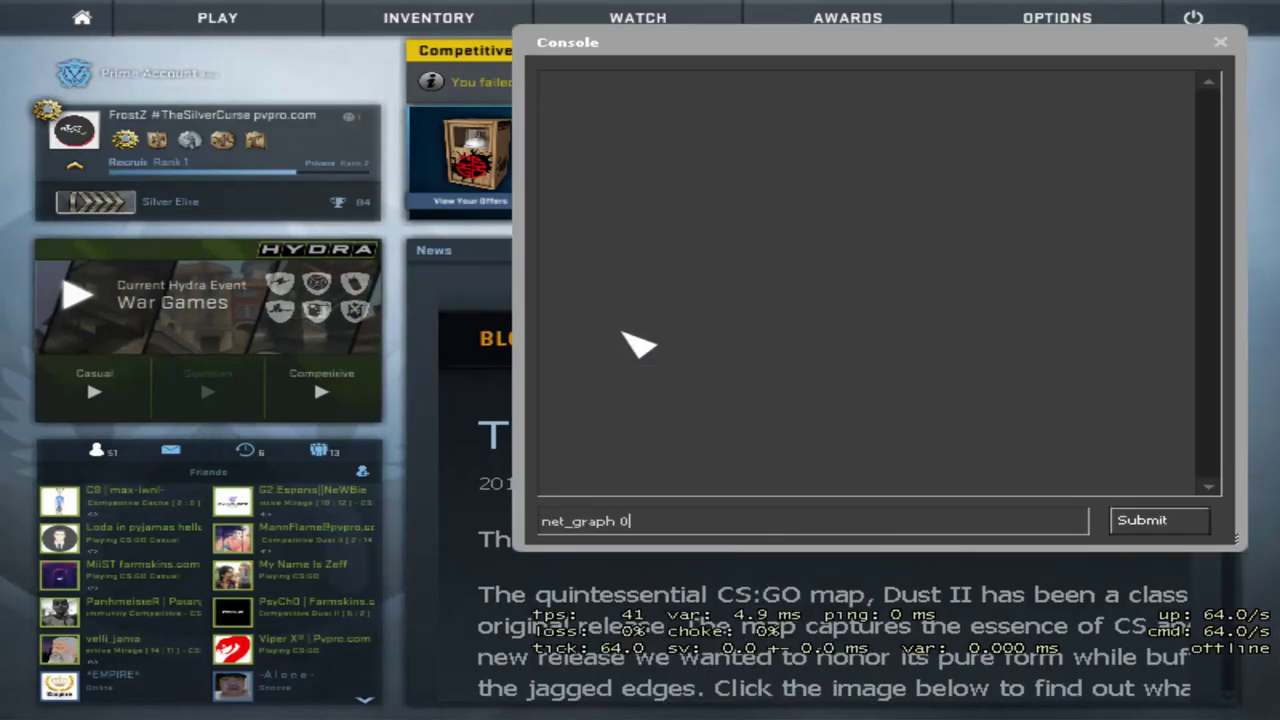
pyautogui.press('`')
pyautogui.press('`')
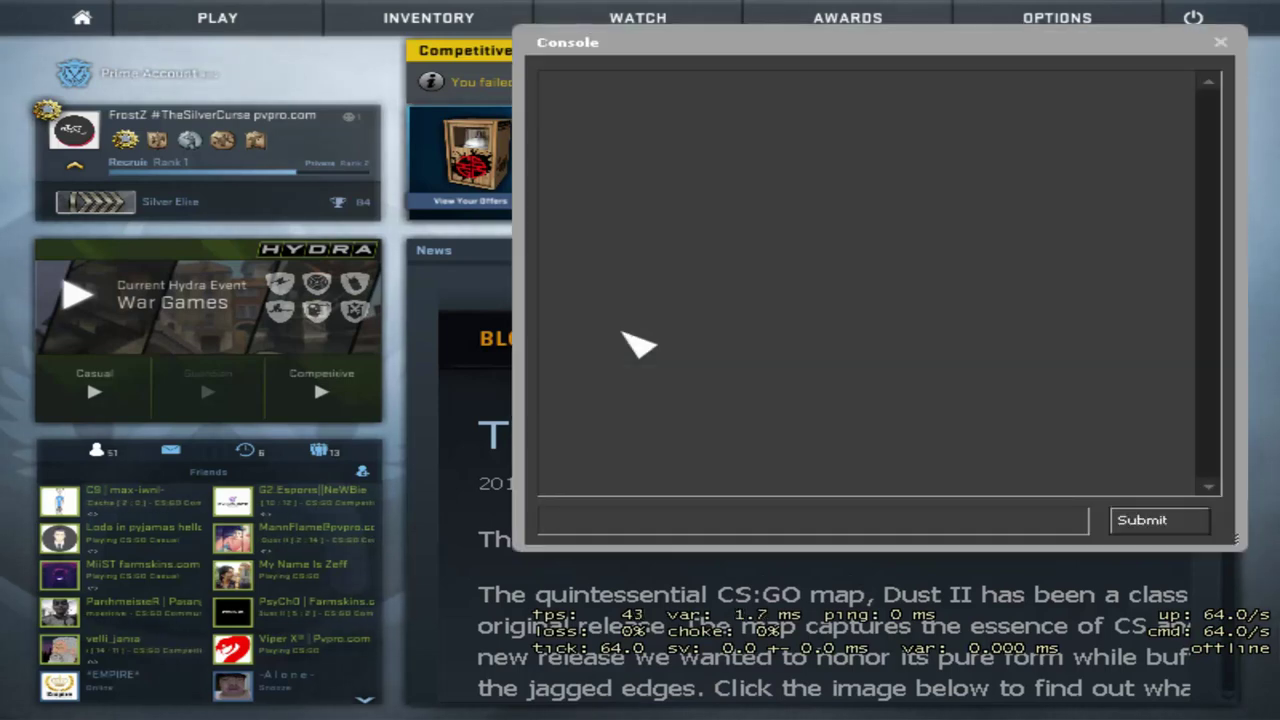
pyautogui.write('net_grap')
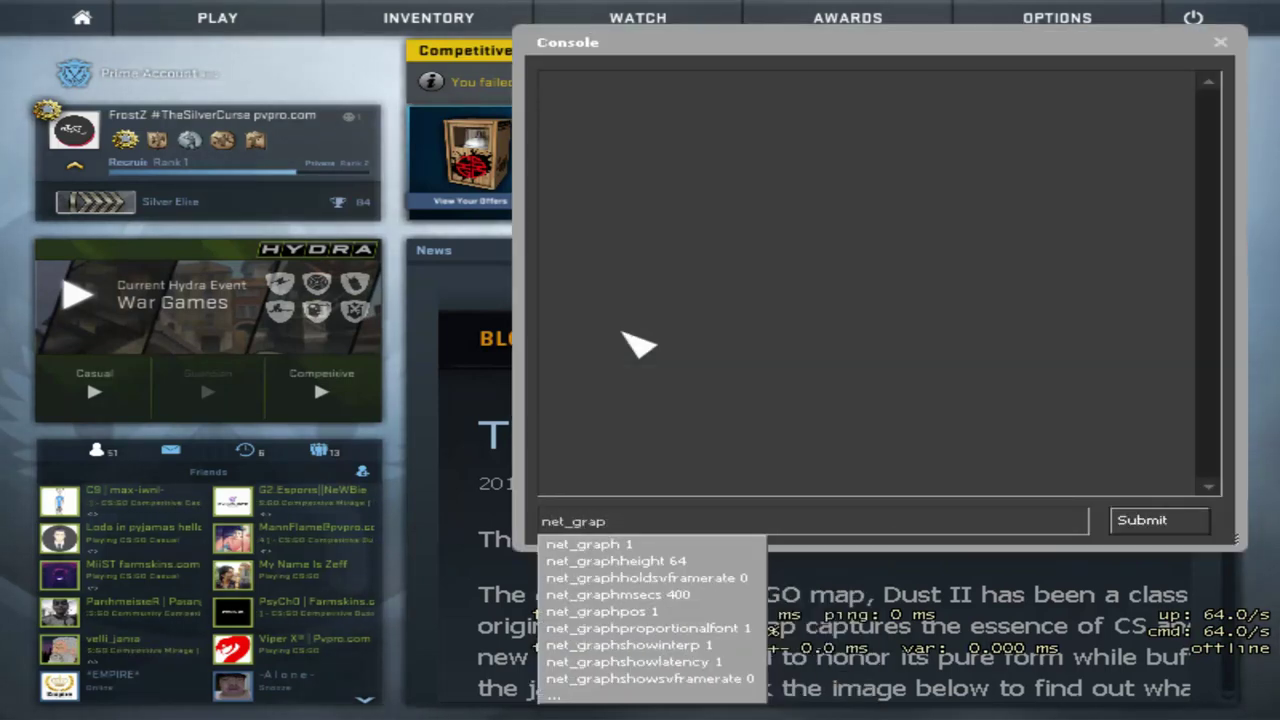
pyautogui.write('h 0')
pyautogui.press('Return')
pyautogui.press('`')
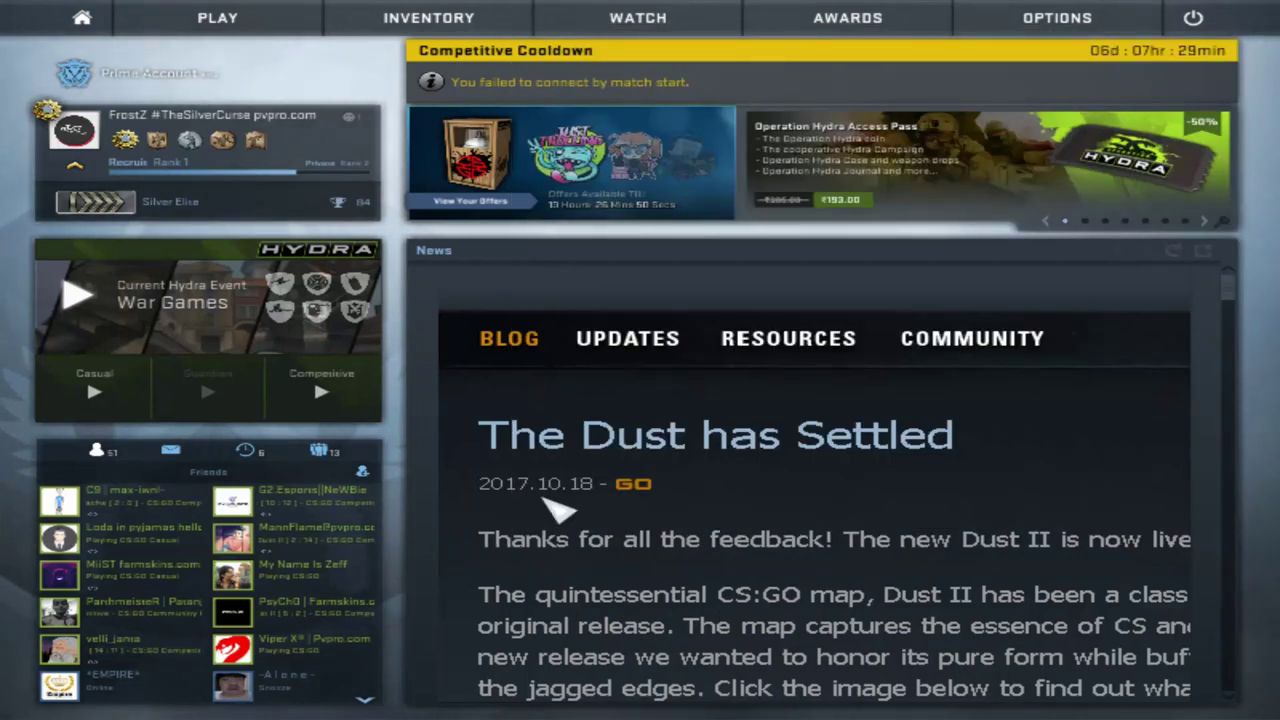
# - Turn the net graph back on by running net_graph 1 in the console, and clear the console output
pyautogui.press('`')
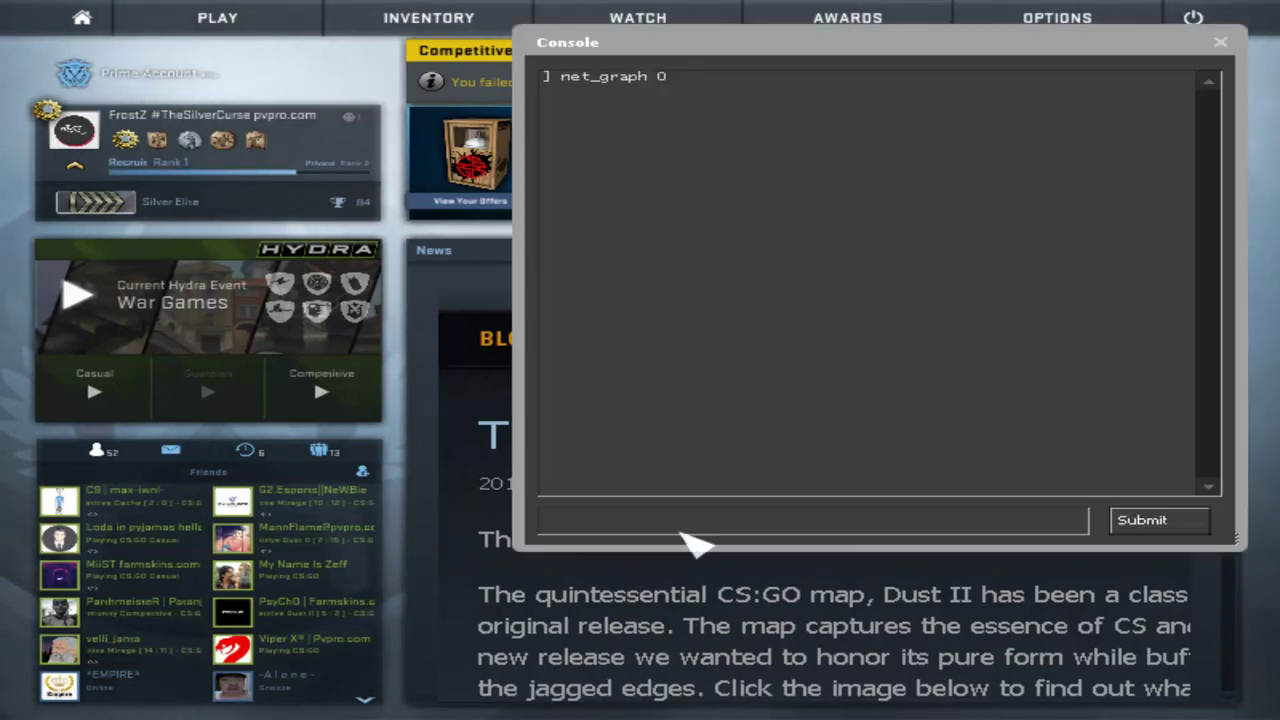
pyautogui.press('BackSpace')
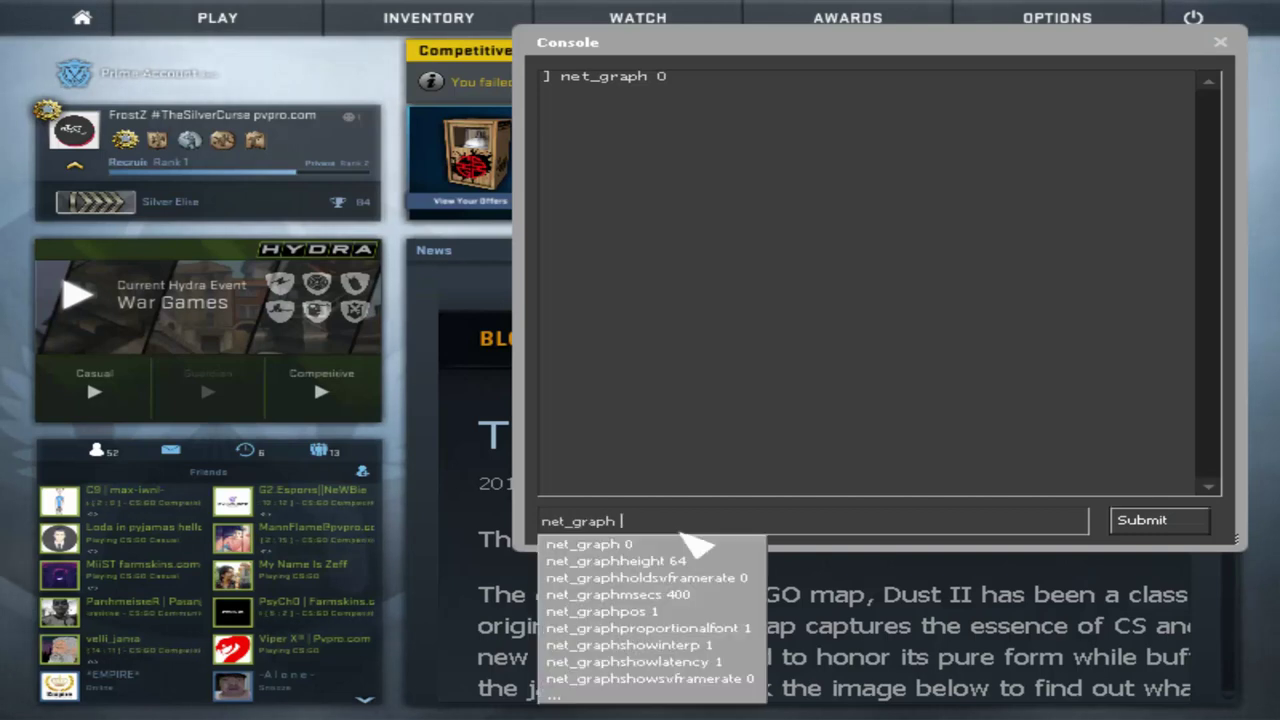
pyautogui.write('1')
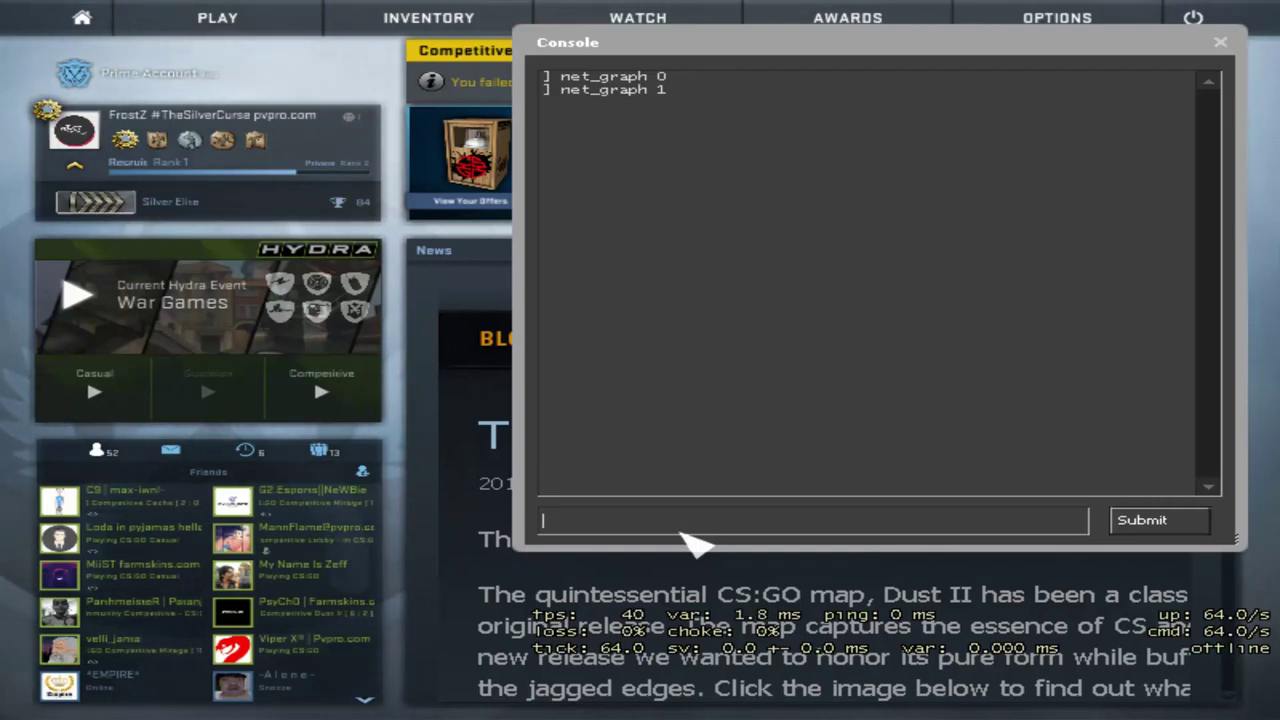
pyautogui.write('clear')
pyautogui.press('Return')
# - Run clear_anim_cache in the console, and clear the console output
pyautogui.write('clear=')
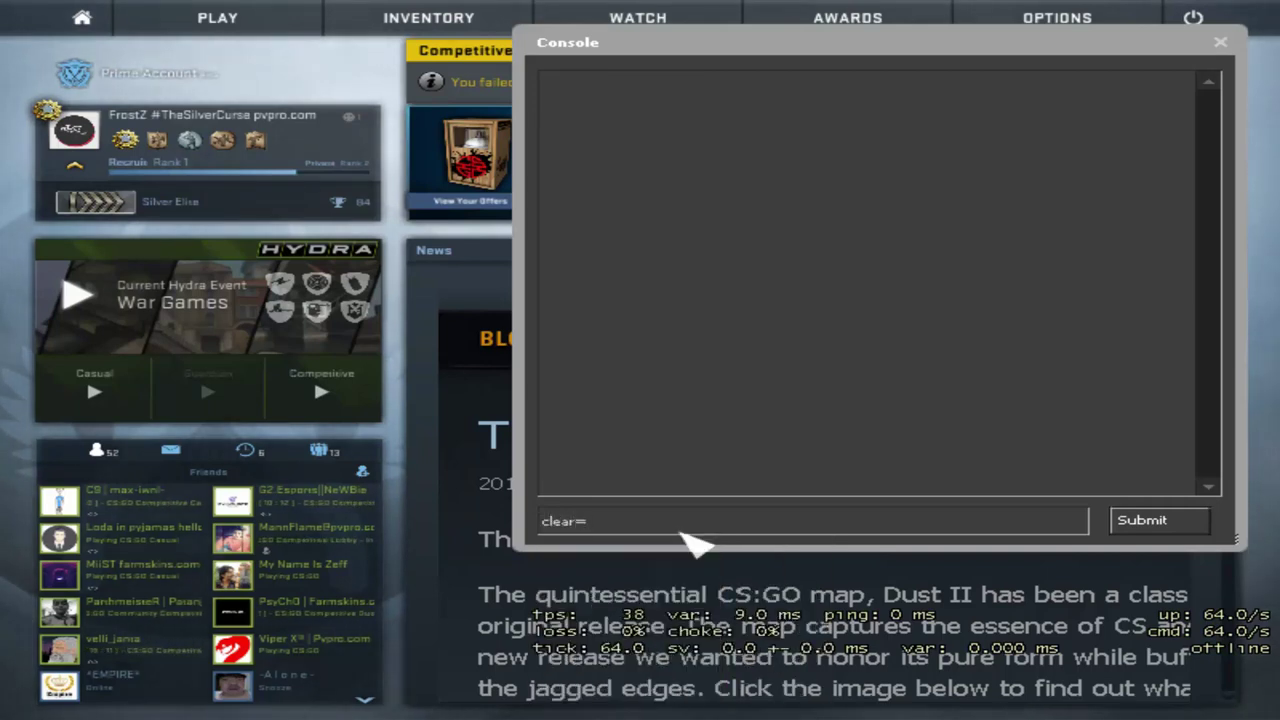
pyautogui.write('=-==')
pyautogui.press('BackSpace')
pyautogui.press('BackSpace')
pyautogui.press('BackSpace')
pyautogui.press('BackSpace')
pyautogui.press('BackSpace')
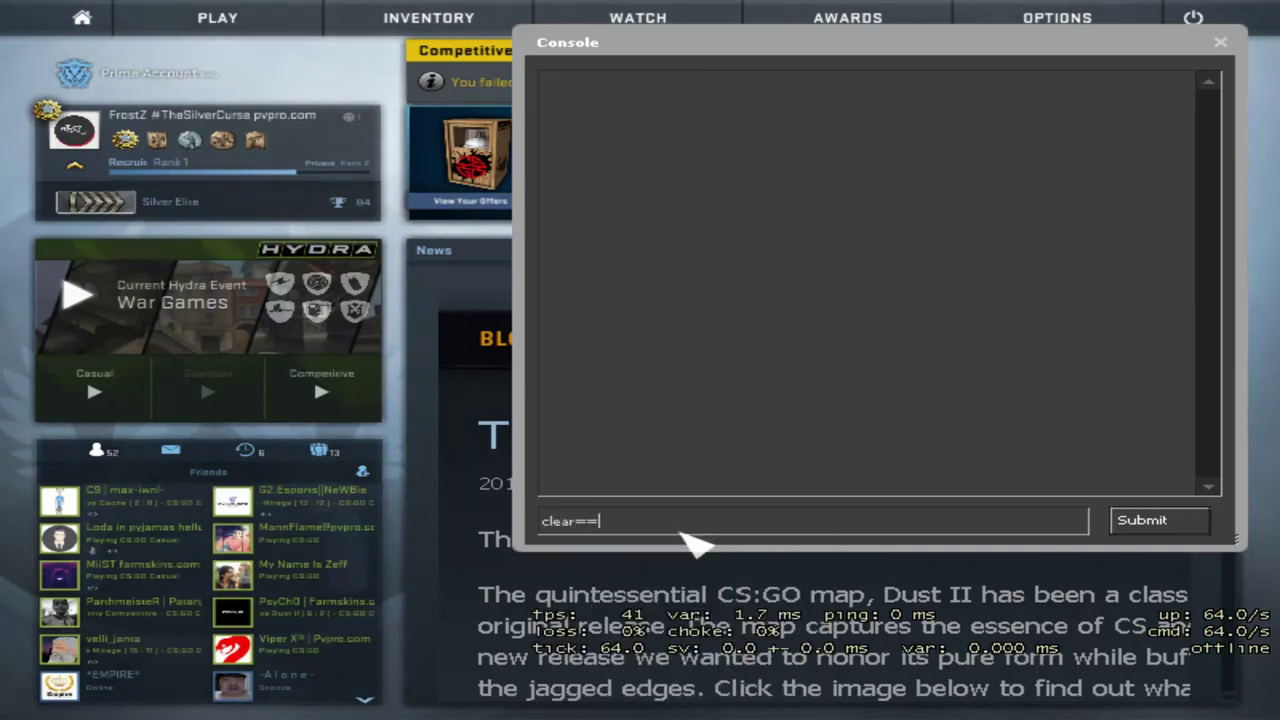
pyautogui.press('Down')
pyautogui.press('Down')
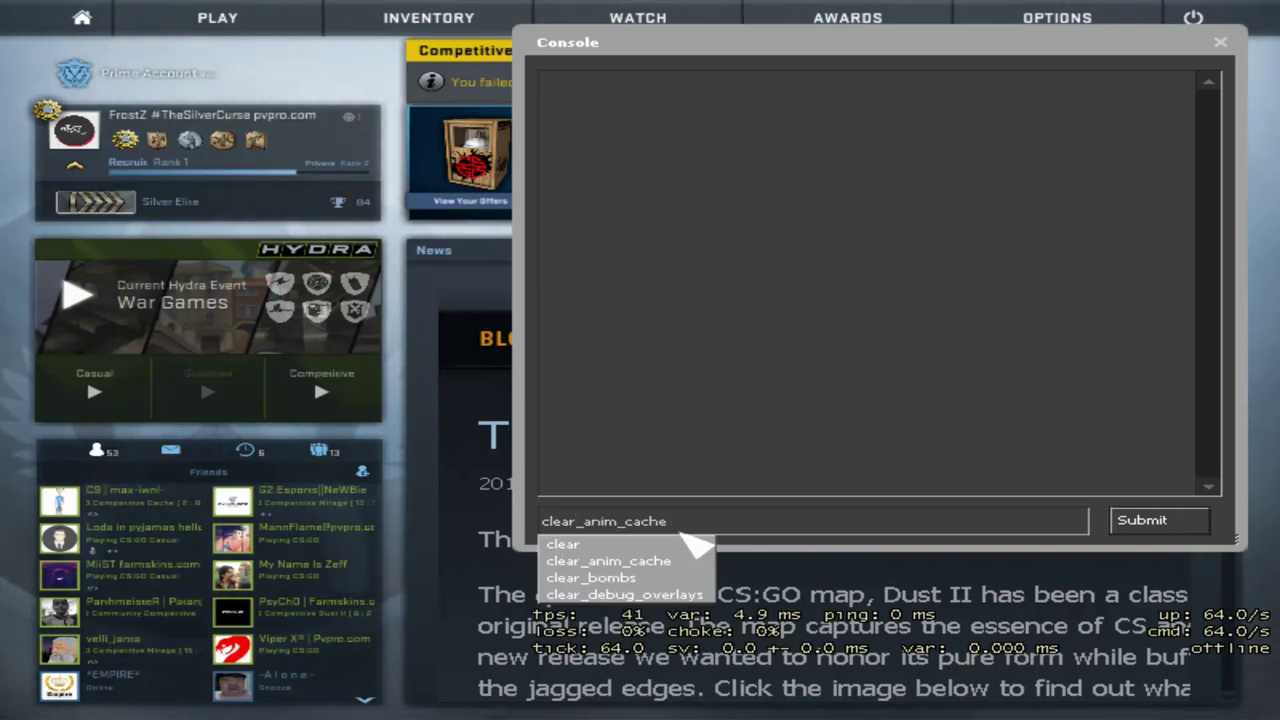
pyautogui.press('Return')
pyautogui.write('cl')
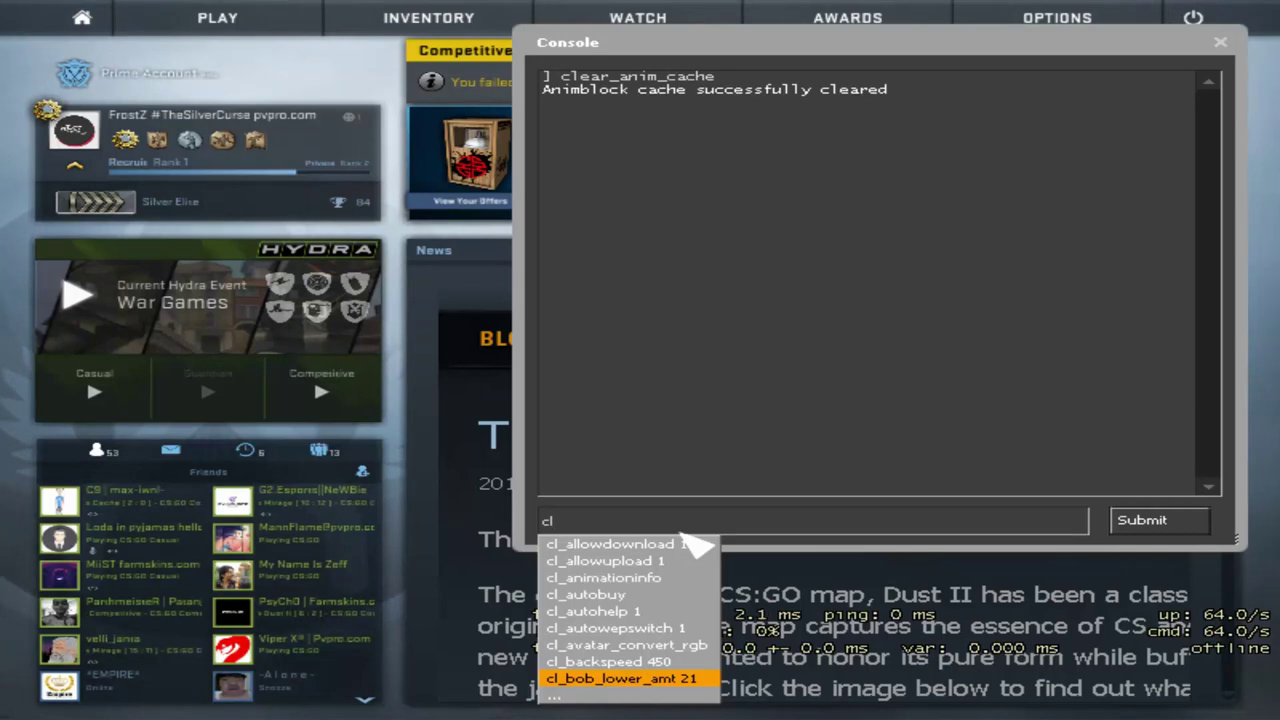
pyautogui.write('ear')
pyautogui.press('Return')
# - Bring up the console suggestions for cl_di, and cycle through them to cl_disablefreezecam
pyautogui.write('cl')
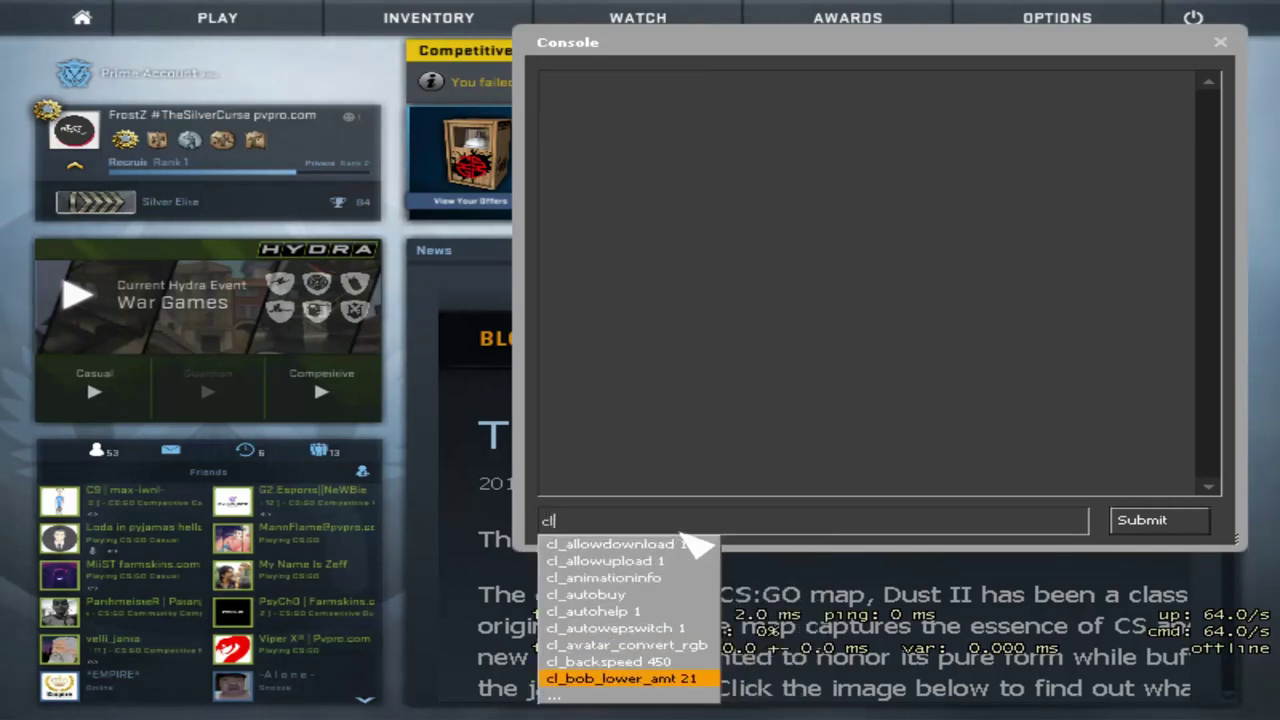
pyautogui.write('_di')
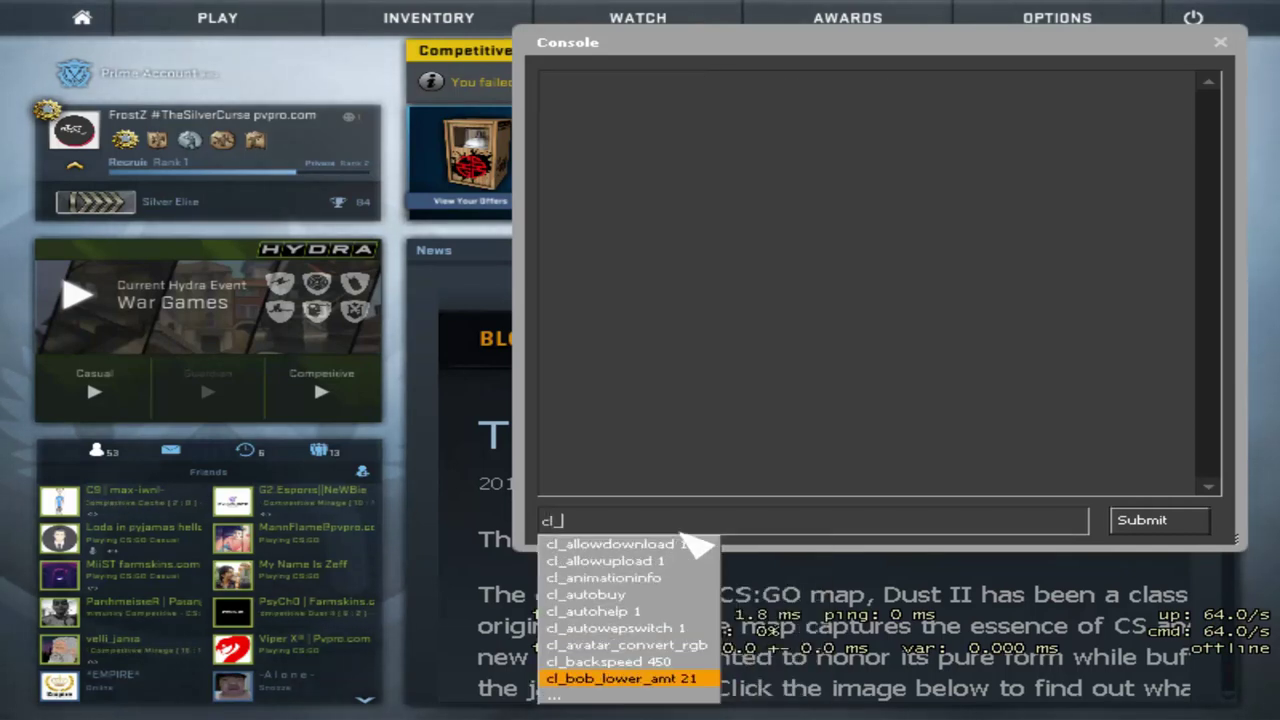
pyautogui.press('Tab')
pyautogui.press('Tab')
pyautogui.press('Tab')
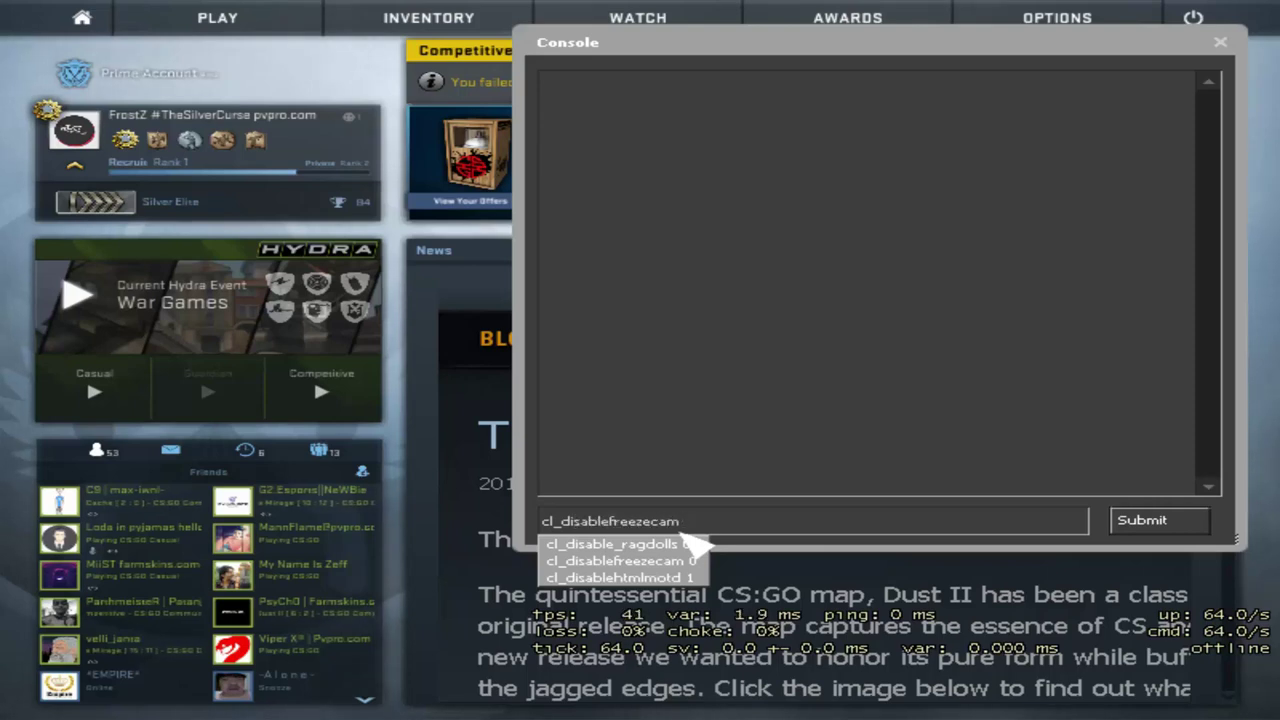